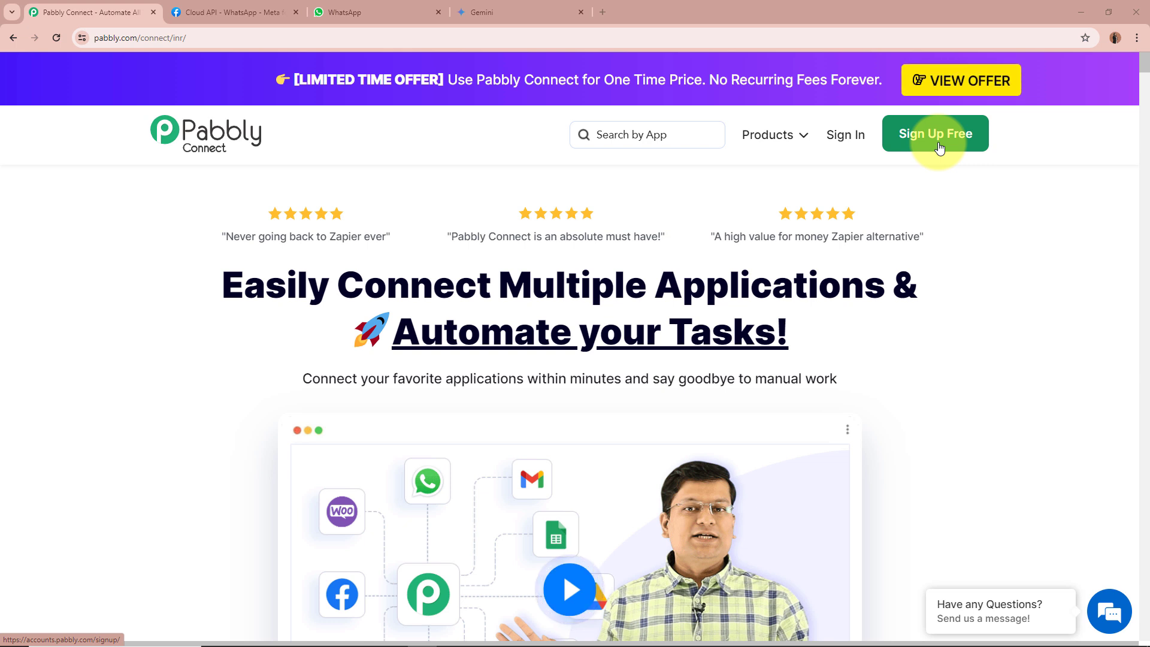
Sign in to the Pabbly account and open the Pabbly Connect dashboard from the list of Pabbly apps.
{"action": "left_click", "coordinate": [847, 138]}
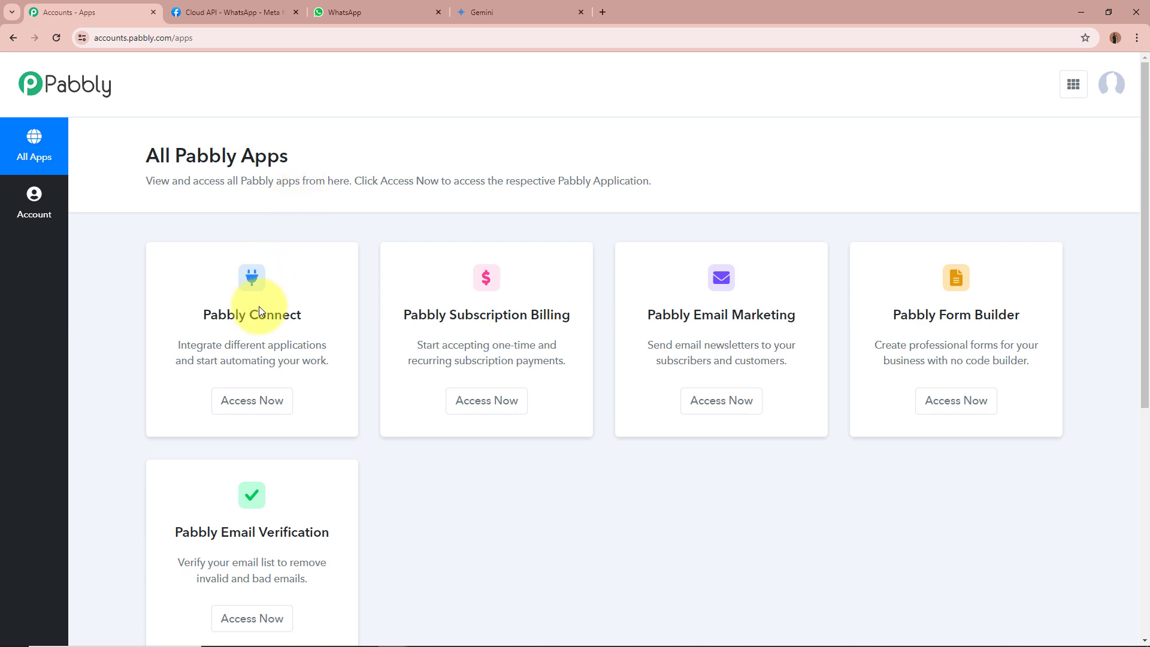
{"action": "left_click", "coordinate": [251, 400]}
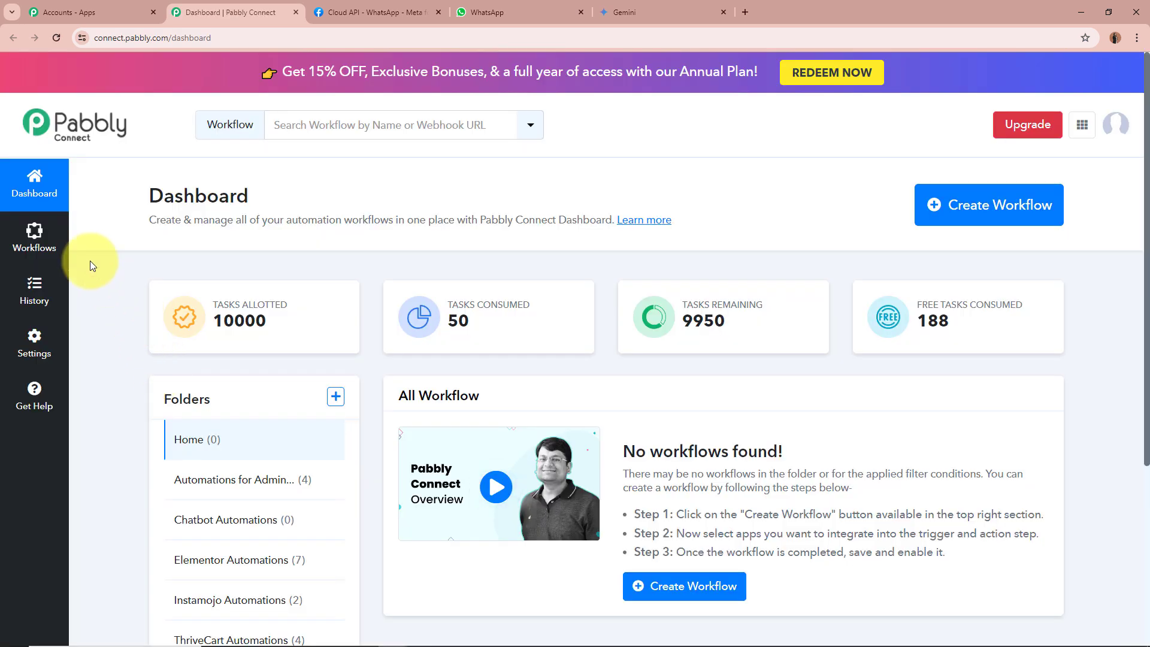
{"action": "left_click_drag", "start_coordinate": [123, 200], "coordinate": [284, 193]}
{"action": "left_click", "coordinate": [284, 193]}
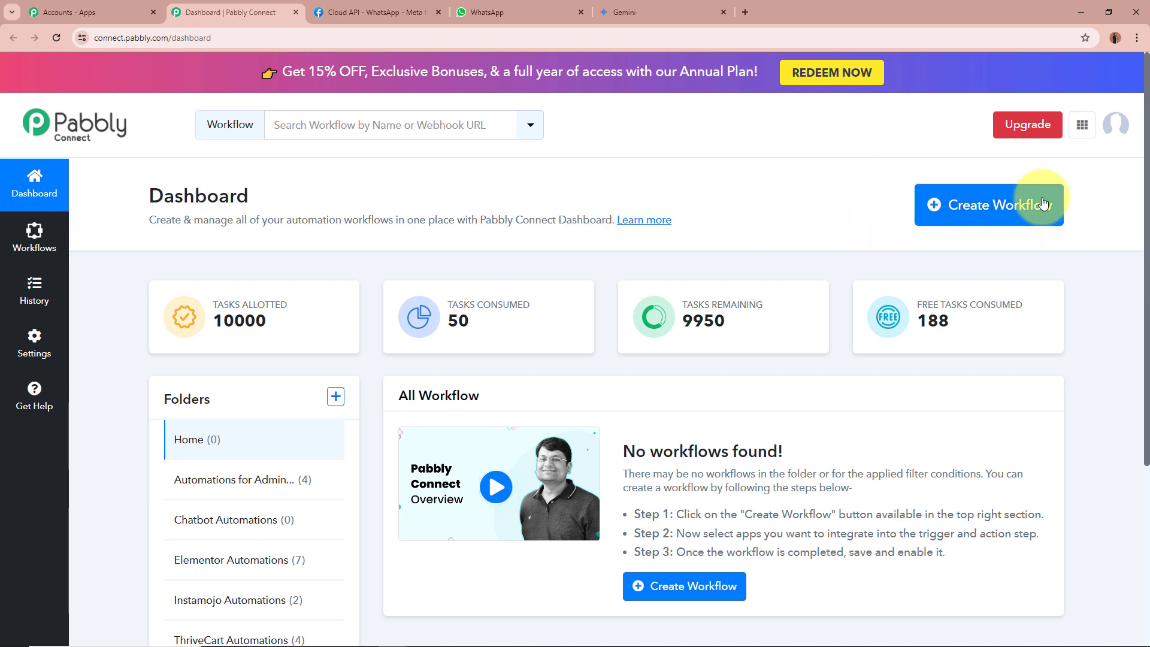
Create a workflow named "Create Chatbot using Pabbly Connect and Google Generative AI" in the Chatbot Automations folder.
{"action": "left_click", "coordinate": [996, 206]}
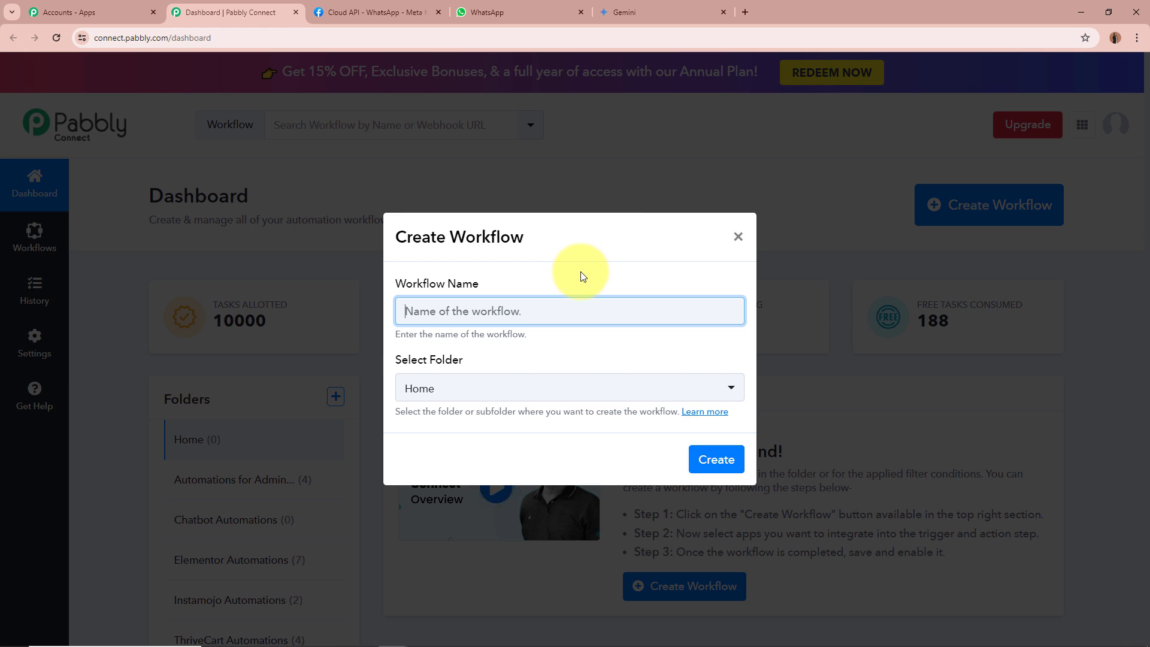
{"action": "type", "text": "Create Chatbot using Pabbly Connect and Google Generative AI"}
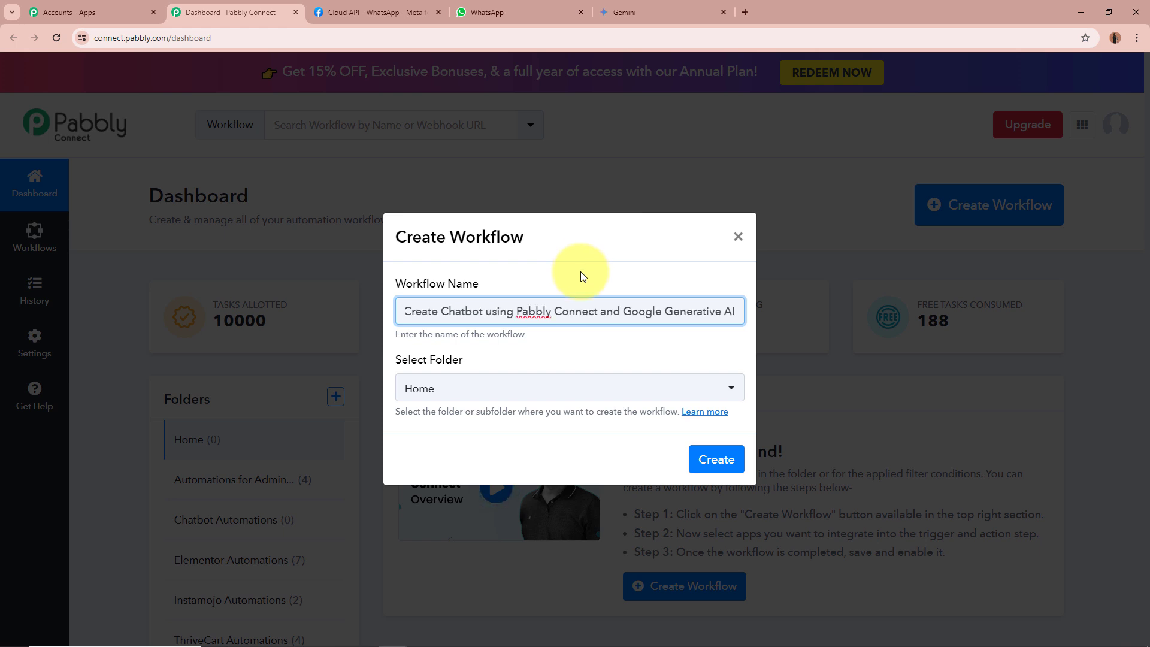
{"action": "left_click", "coordinate": [593, 348]}
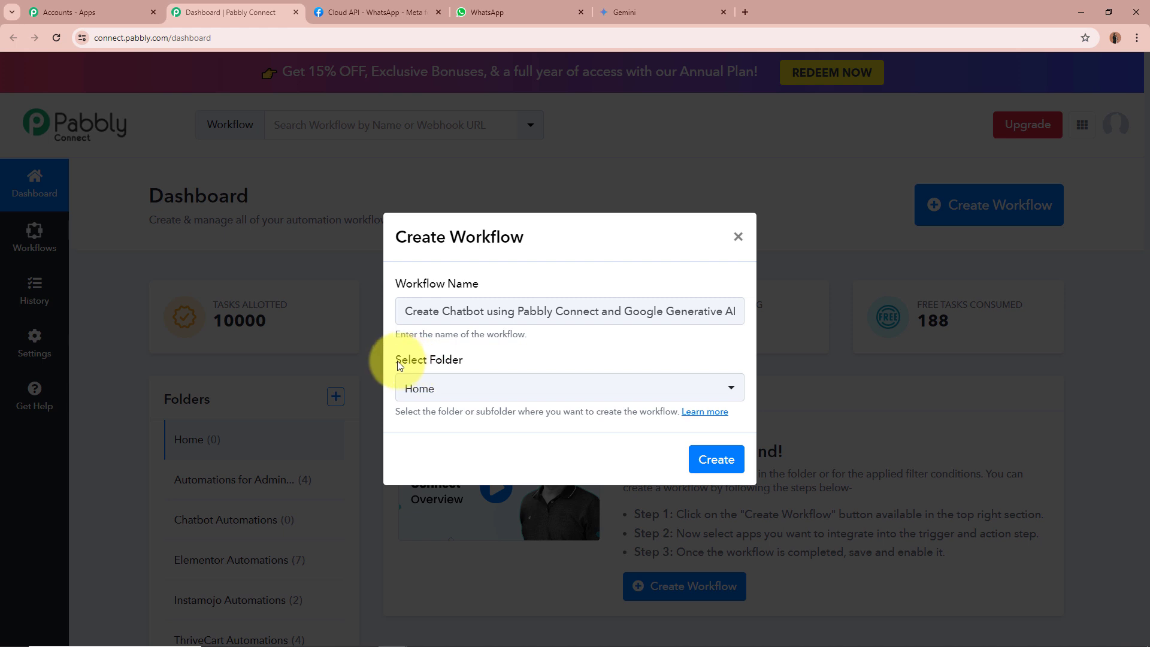
{"action": "left_click_drag", "start_coordinate": [391, 360], "coordinate": [514, 364]}
{"action": "left_click", "coordinate": [546, 365]}
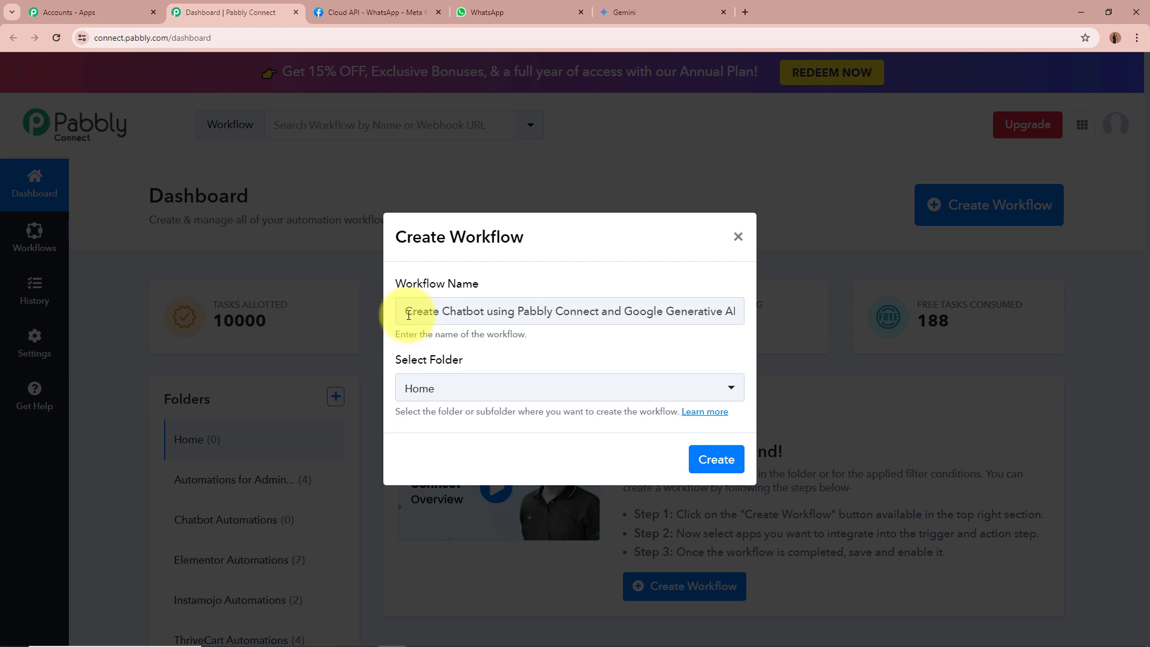
{"action": "left_click_drag", "start_coordinate": [395, 310], "coordinate": [770, 304]}
{"action": "left_click", "coordinate": [702, 339]}
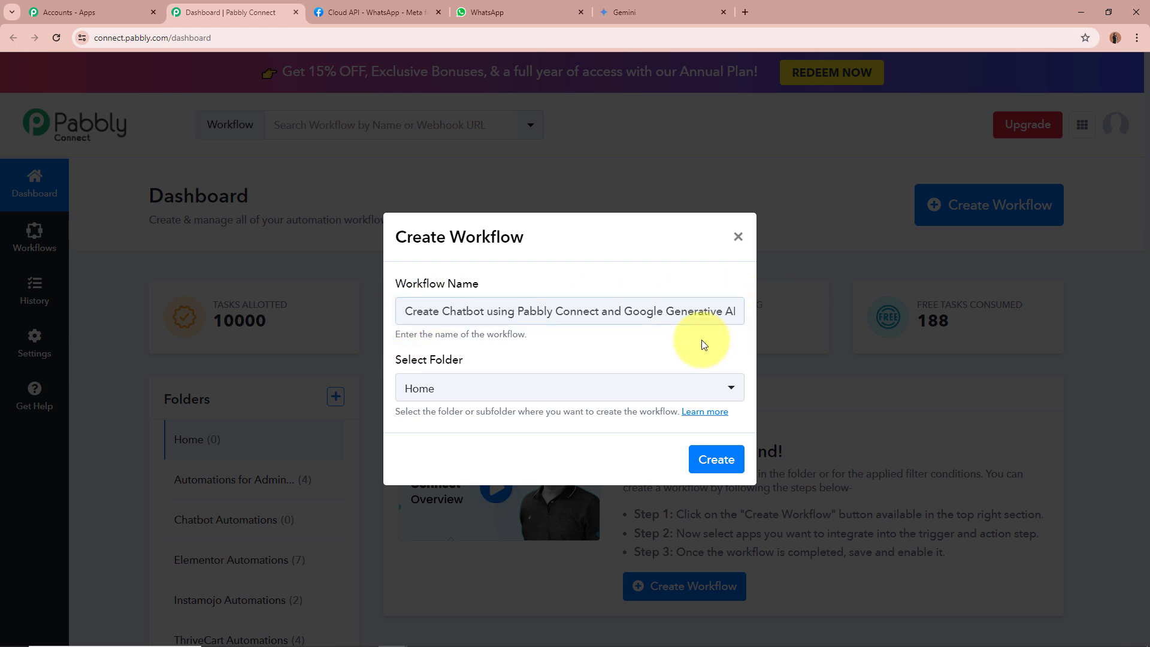
{"action": "left_click", "coordinate": [732, 397]}
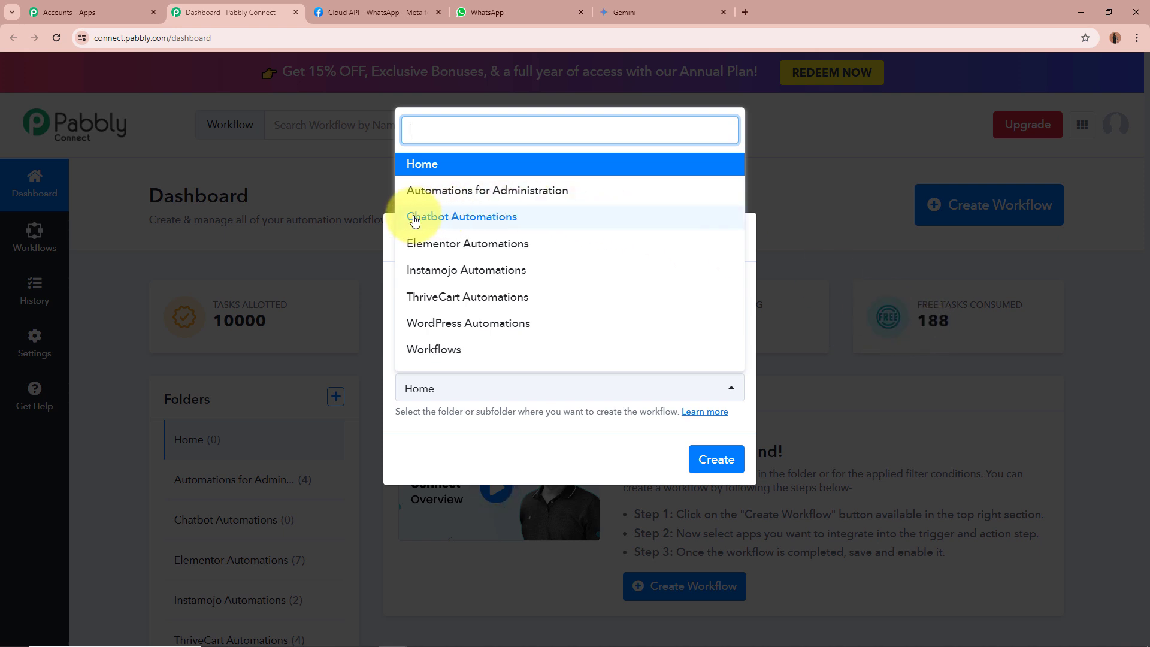
{"action": "left_click", "coordinate": [508, 217]}
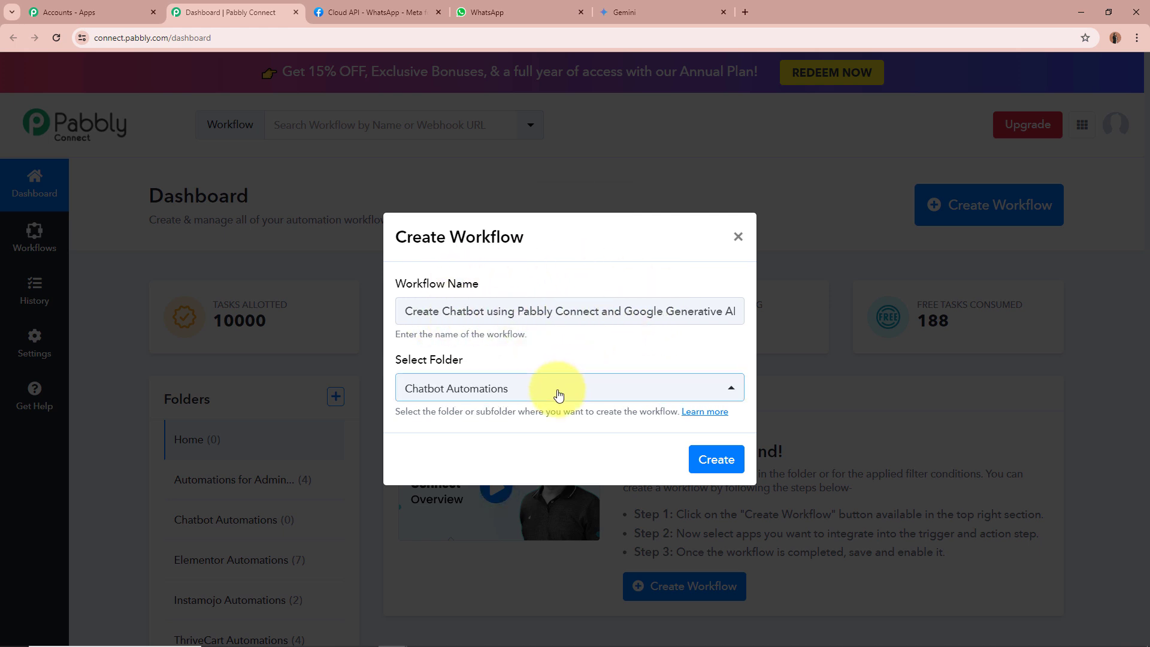
{"action": "left_click", "coordinate": [714, 461]}
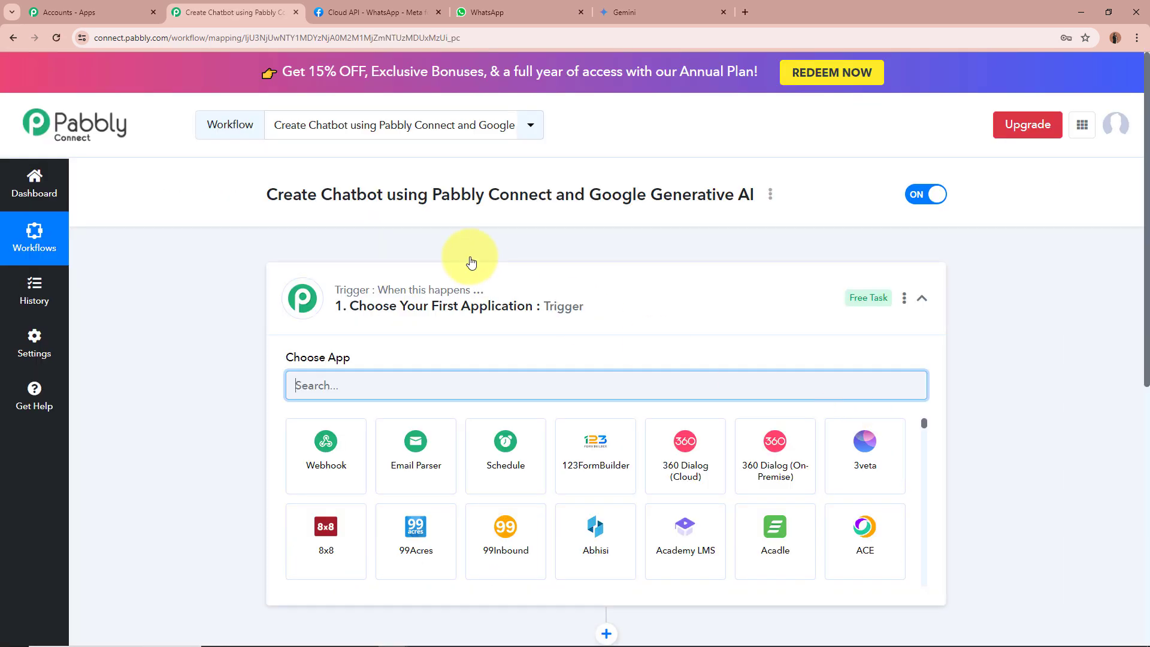
{"action": "left_click_drag", "start_coordinate": [276, 193], "coordinate": [758, 194]}
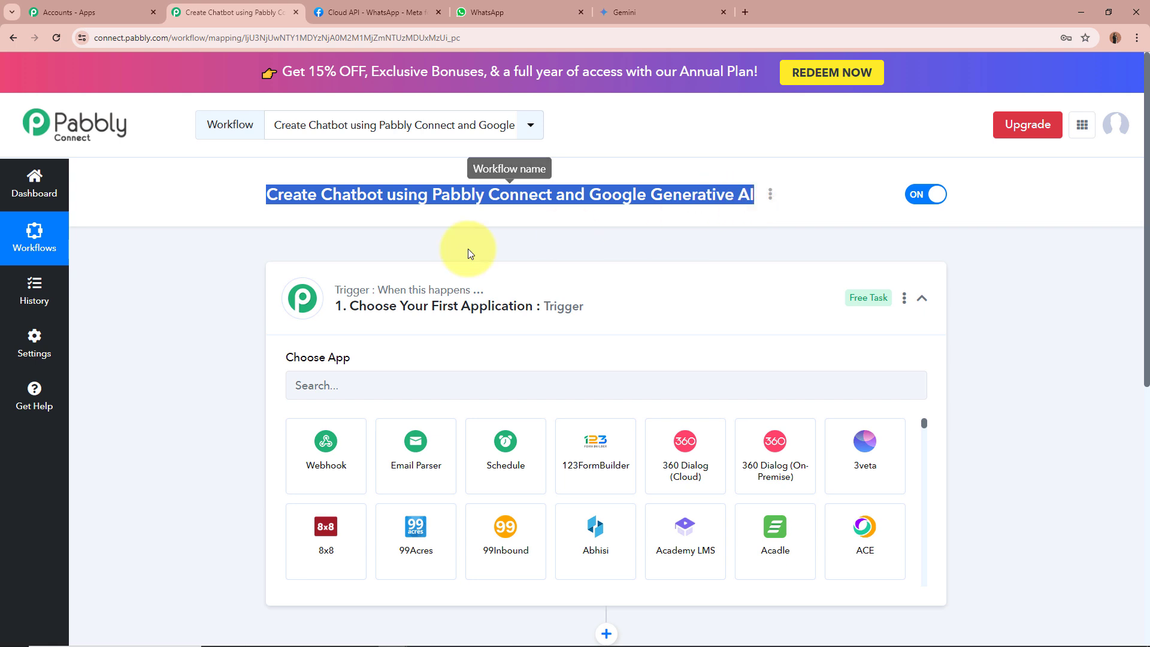
{"action": "left_click", "coordinate": [229, 274]}
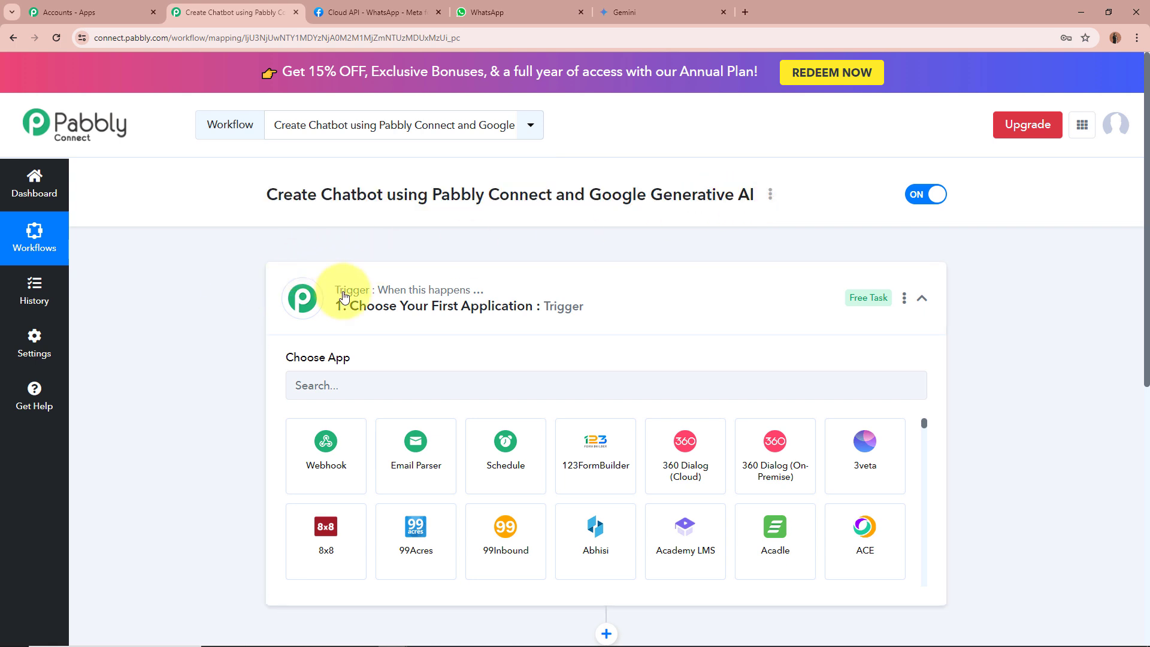
{"action": "left_click", "coordinate": [646, 296]}
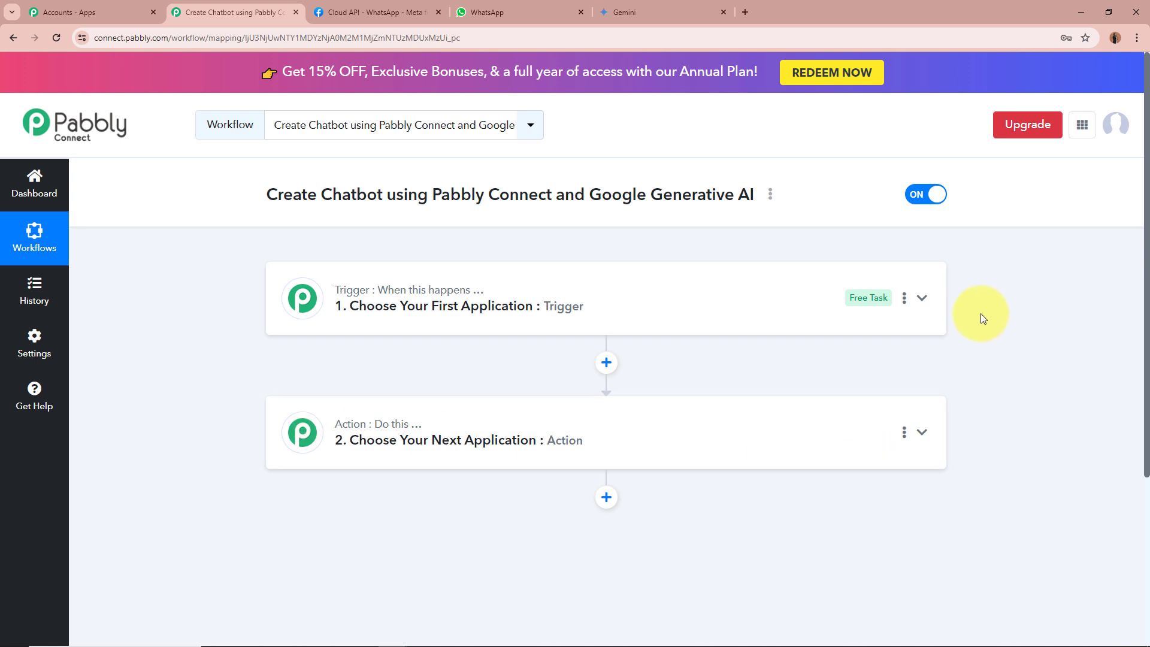
{"action": "left_click", "coordinate": [921, 298]}
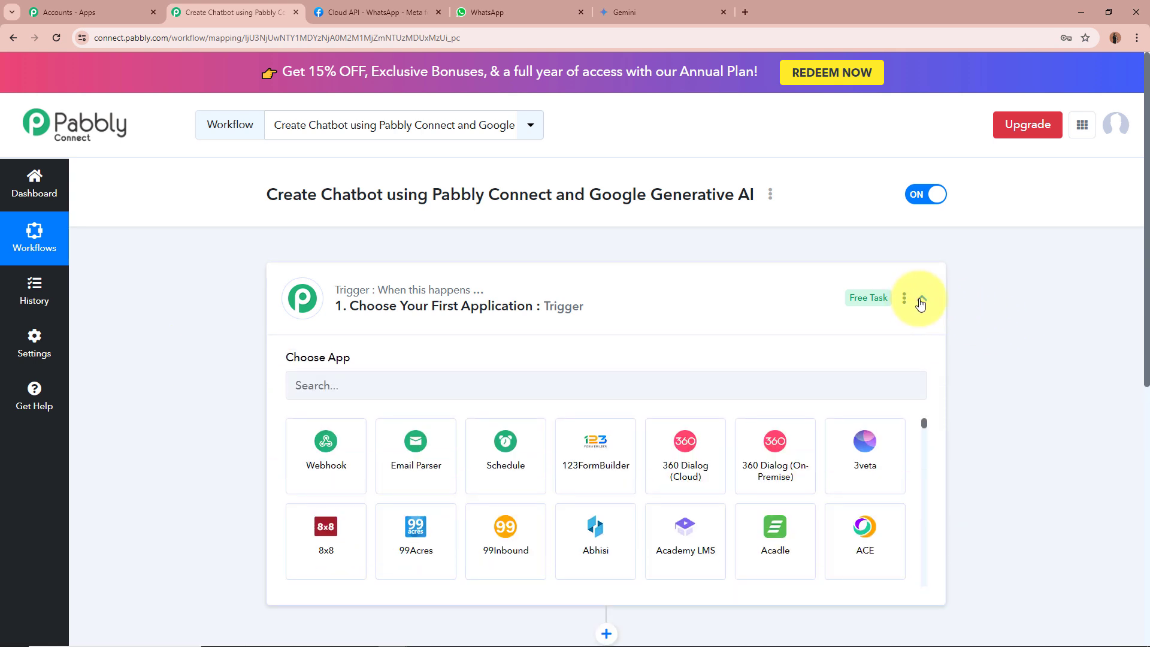
Set the workflow's trigger to the WhatsApp Cloud API app with the Message Notification event.
{"action": "left_click", "coordinate": [535, 384]}
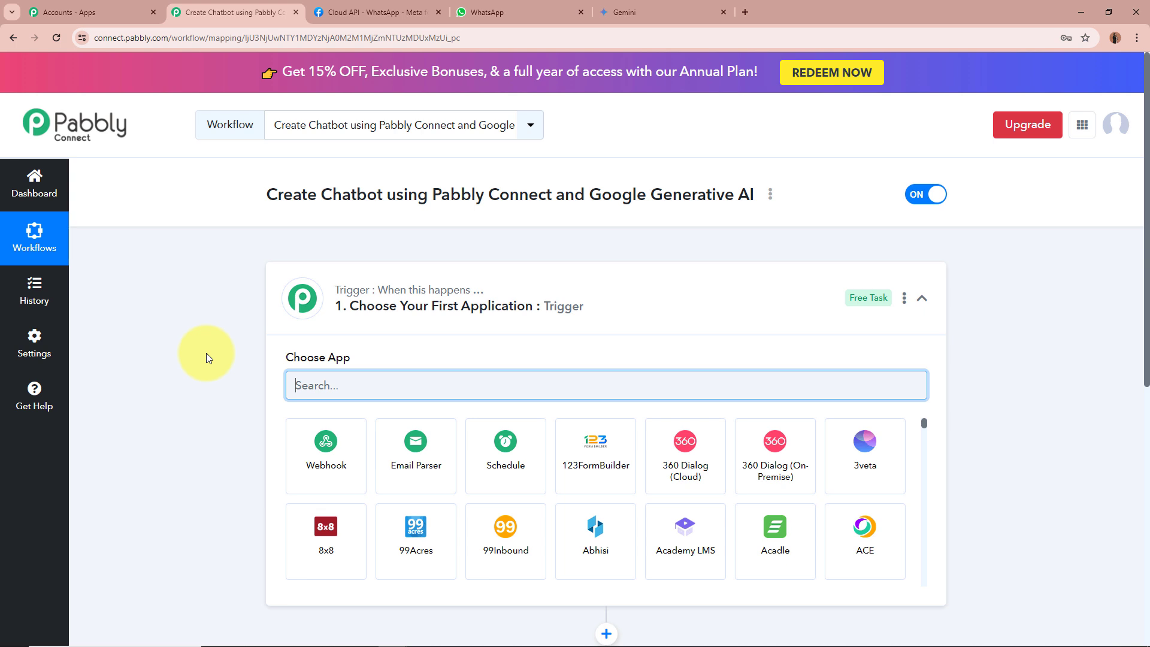
{"action": "type", "text": "Whats"}
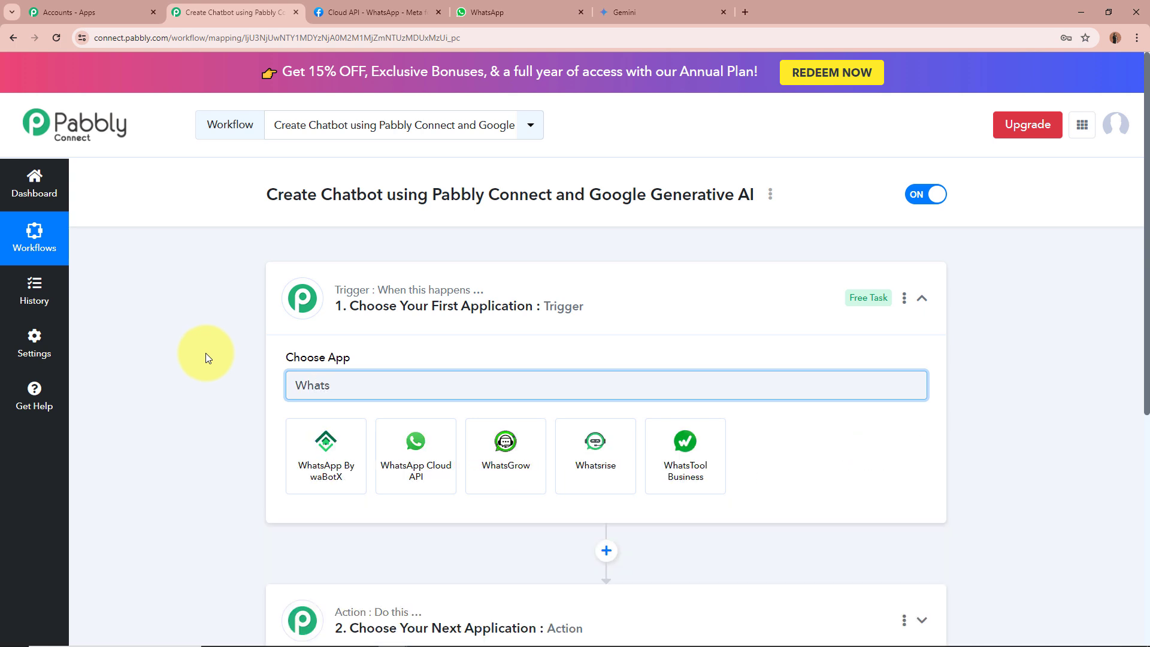
{"action": "left_click", "coordinate": [424, 419]}
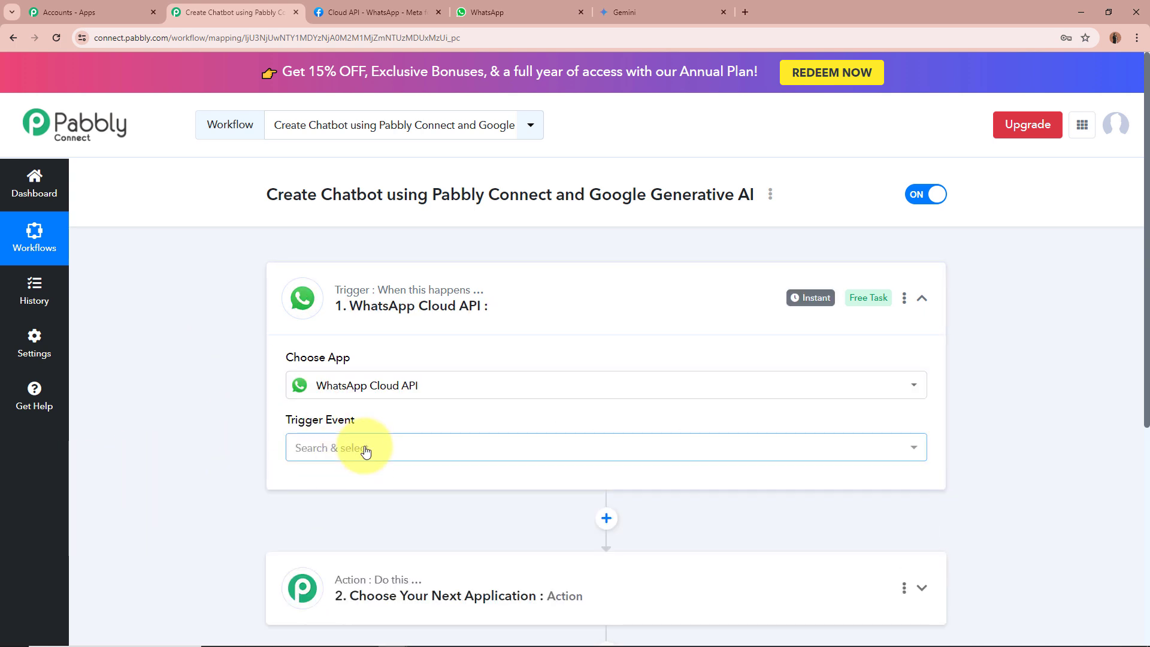
{"action": "left_click", "coordinate": [367, 450]}
{"action": "left_click", "coordinate": [381, 531]}
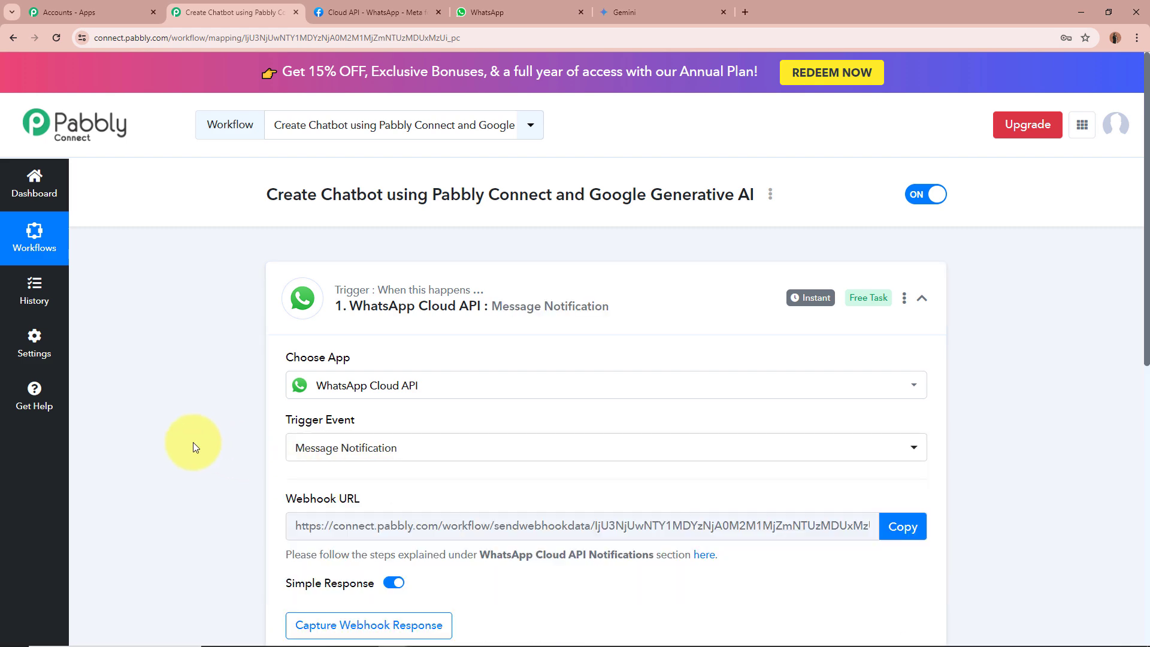
Switch to WhatsApp Web and examine the automated reply in the WhatsApp Cloud API chat, then return to the workflow.
{"action": "left_click", "coordinate": [486, 12]}
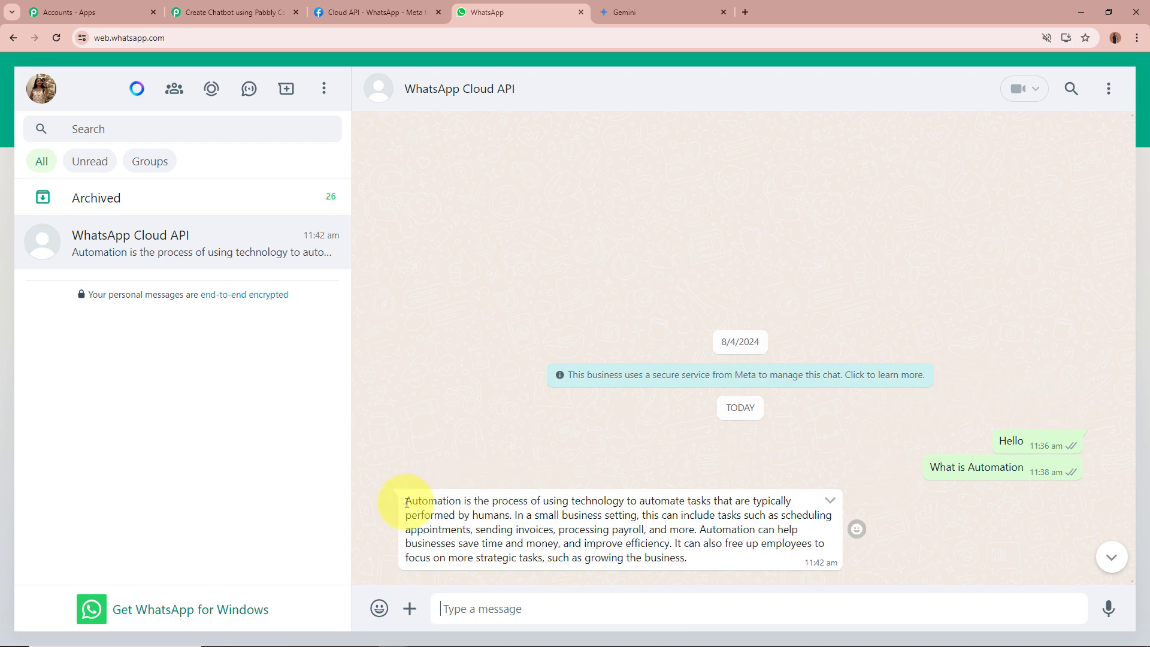
{"action": "left_click_drag", "start_coordinate": [405, 500], "coordinate": [716, 567]}
{"action": "left_click", "coordinate": [963, 471]}
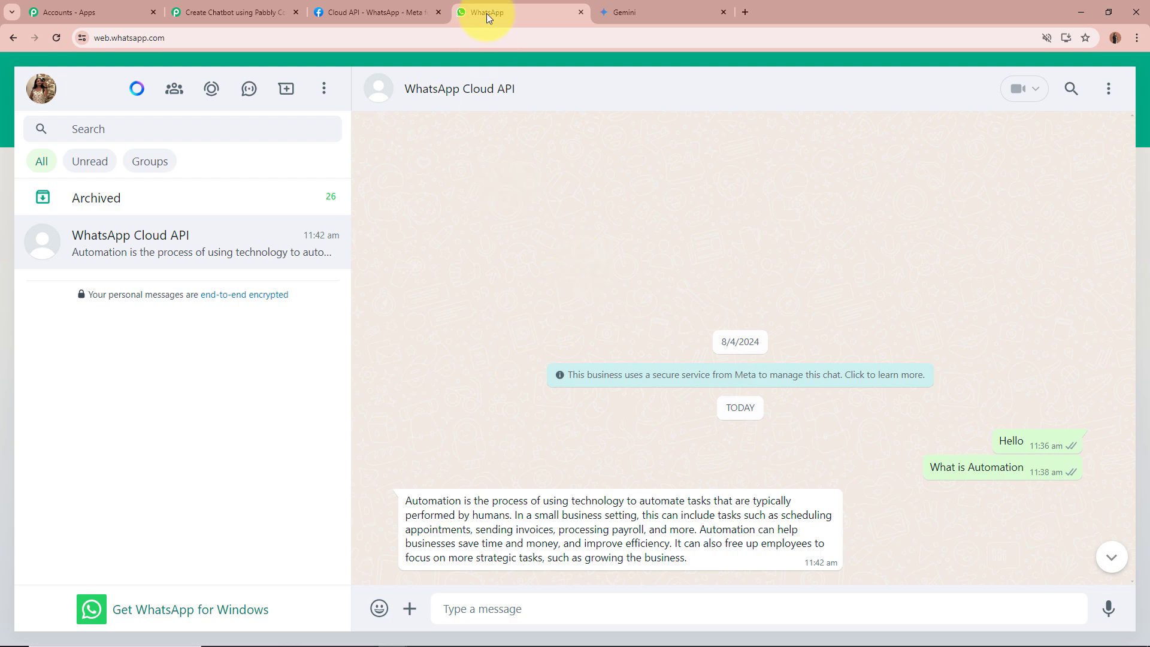
{"action": "left_click", "coordinate": [257, 8]}
Open the forum guide linked below the trigger's webhook URL and read the WhatsApp Cloud API setup and notification instructions.
{"action": "scroll", "coordinate": [174, 390], "scroll_direction": "down", "scroll_amount": 3}
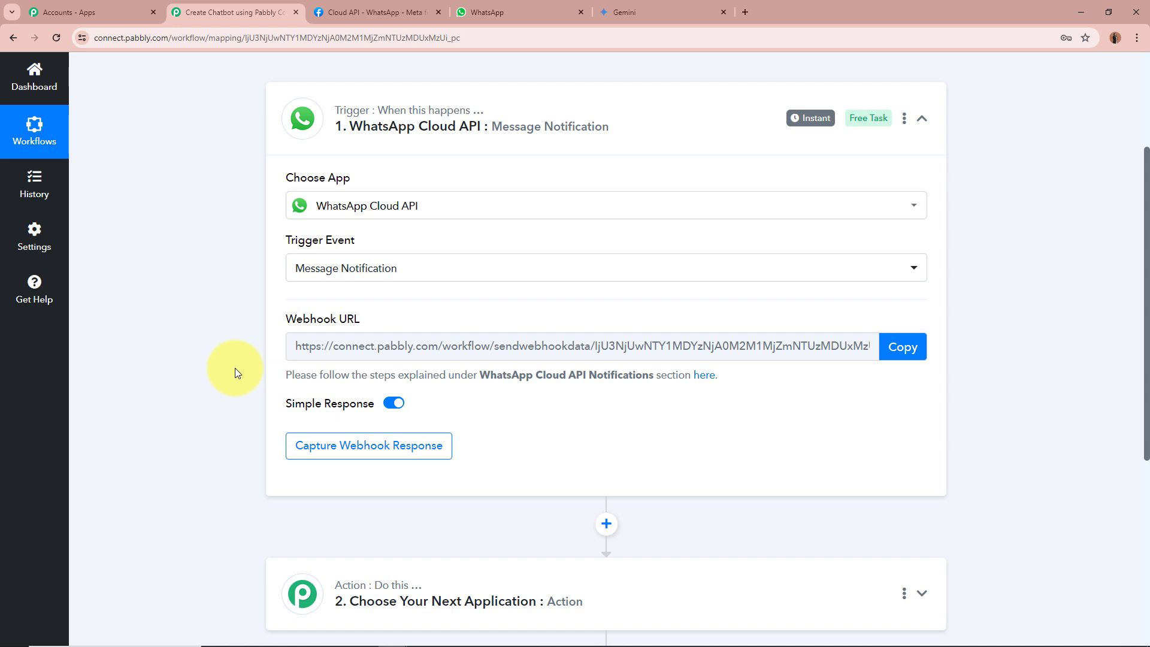
{"action": "left_click", "coordinate": [706, 376]}
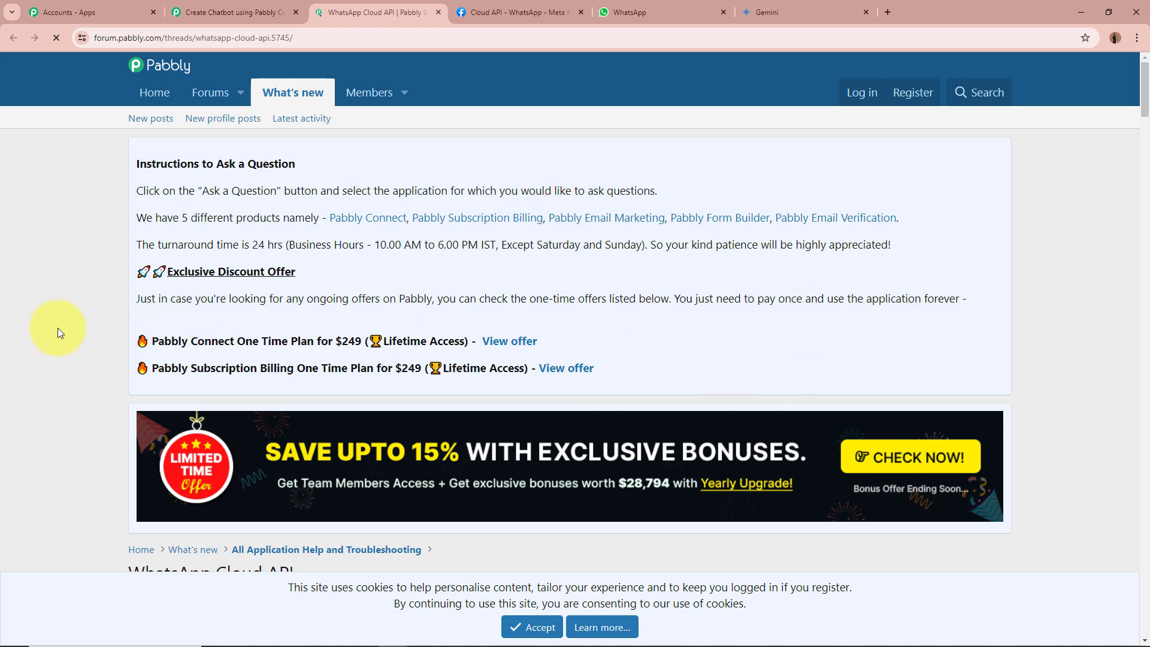
{"action": "scroll", "coordinate": [77, 322], "scroll_direction": "down", "scroll_amount": 13}
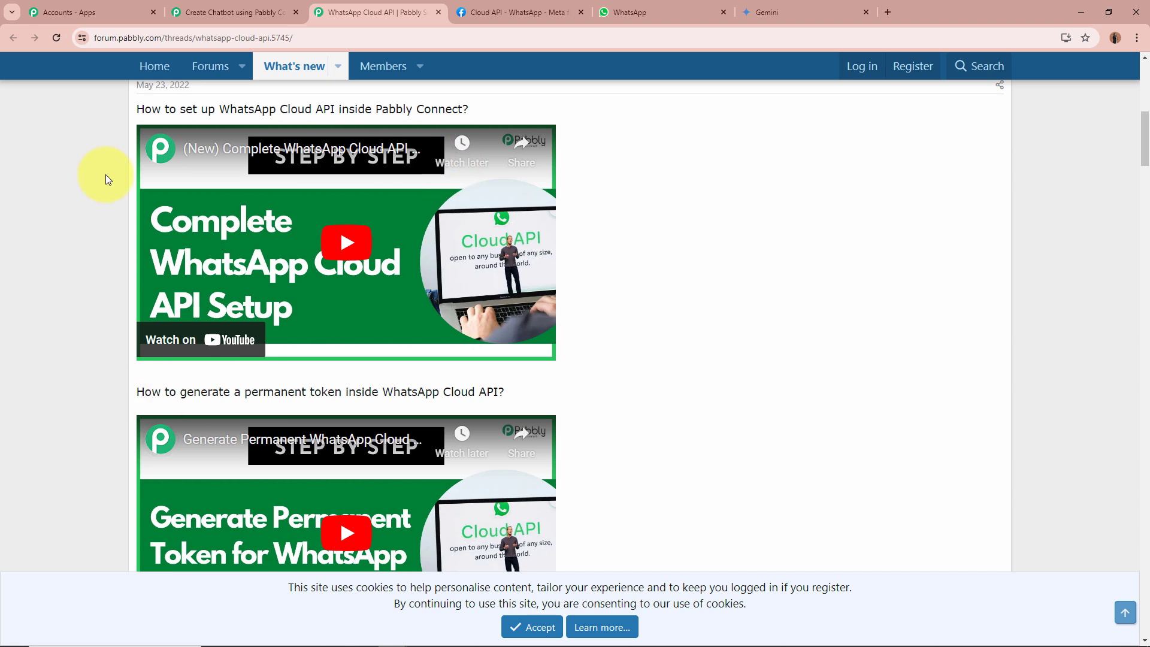
{"action": "scroll", "coordinate": [42, 282], "scroll_direction": "up", "scroll_amount": 2}
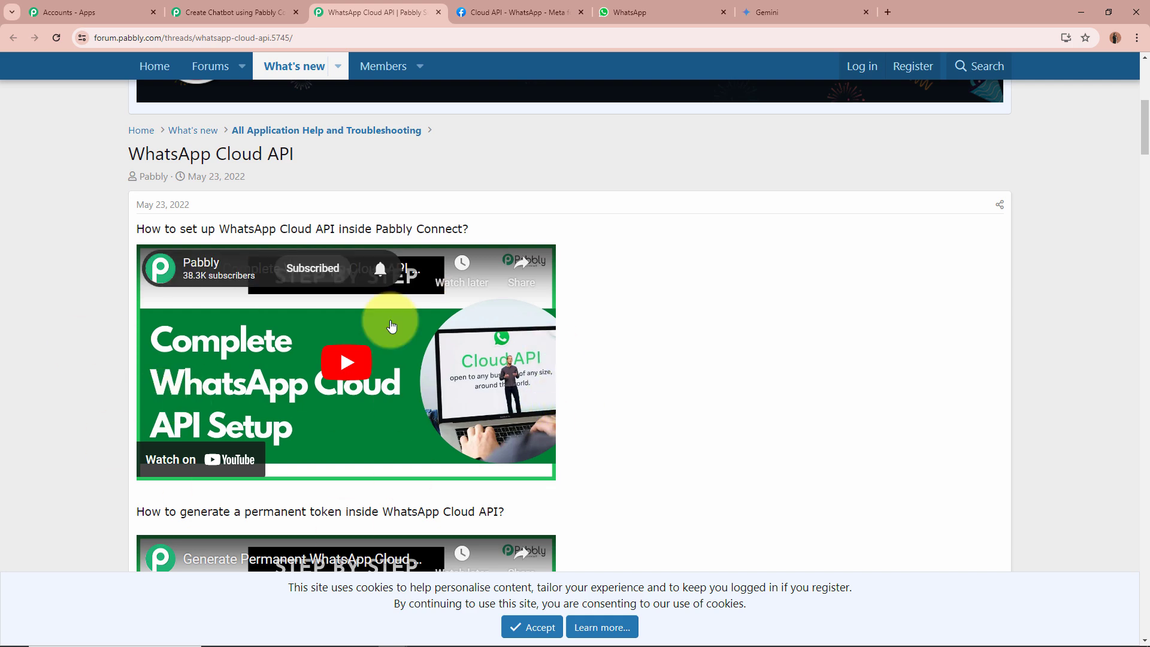
{"action": "scroll", "coordinate": [635, 414], "scroll_direction": "down", "scroll_amount": 10}
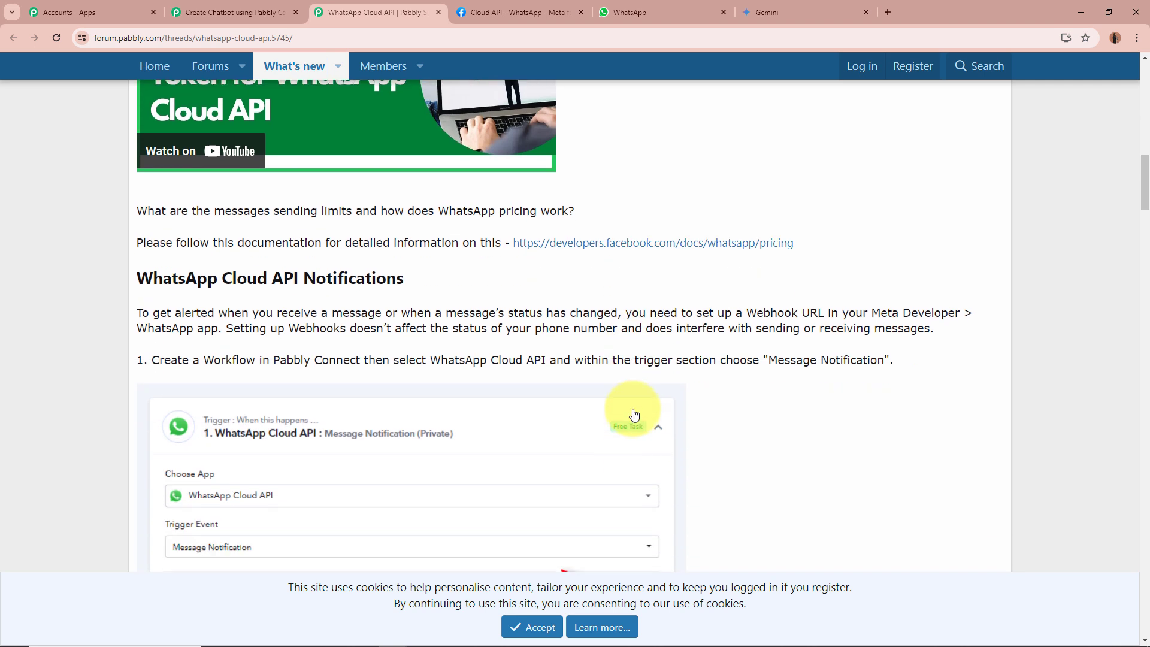
{"action": "scroll", "coordinate": [635, 413], "scroll_direction": "down", "scroll_amount": 1}
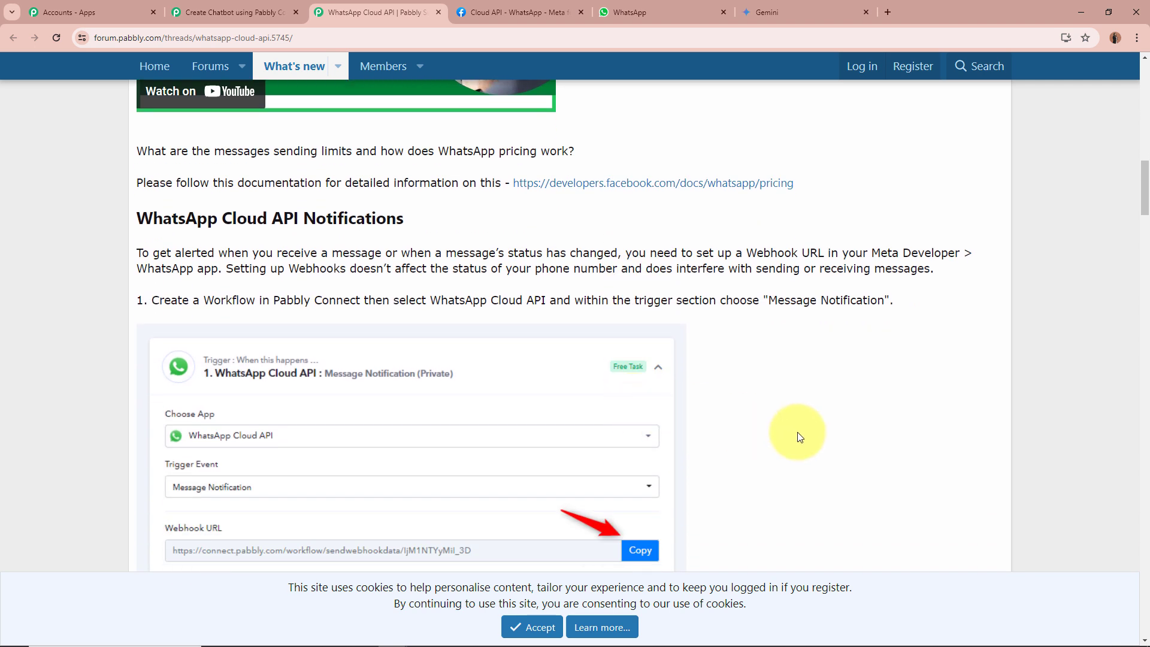
{"action": "scroll", "coordinate": [797, 433], "scroll_direction": "up", "scroll_amount": 10}
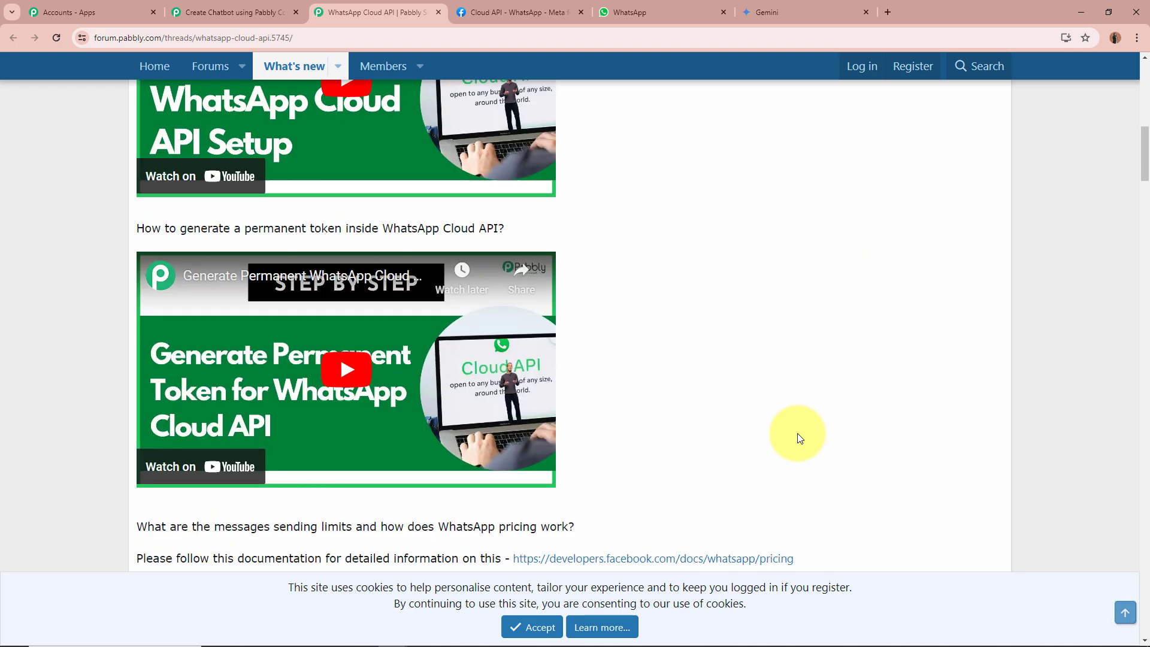
{"action": "scroll", "coordinate": [698, 440], "scroll_direction": "down", "scroll_amount": 9}
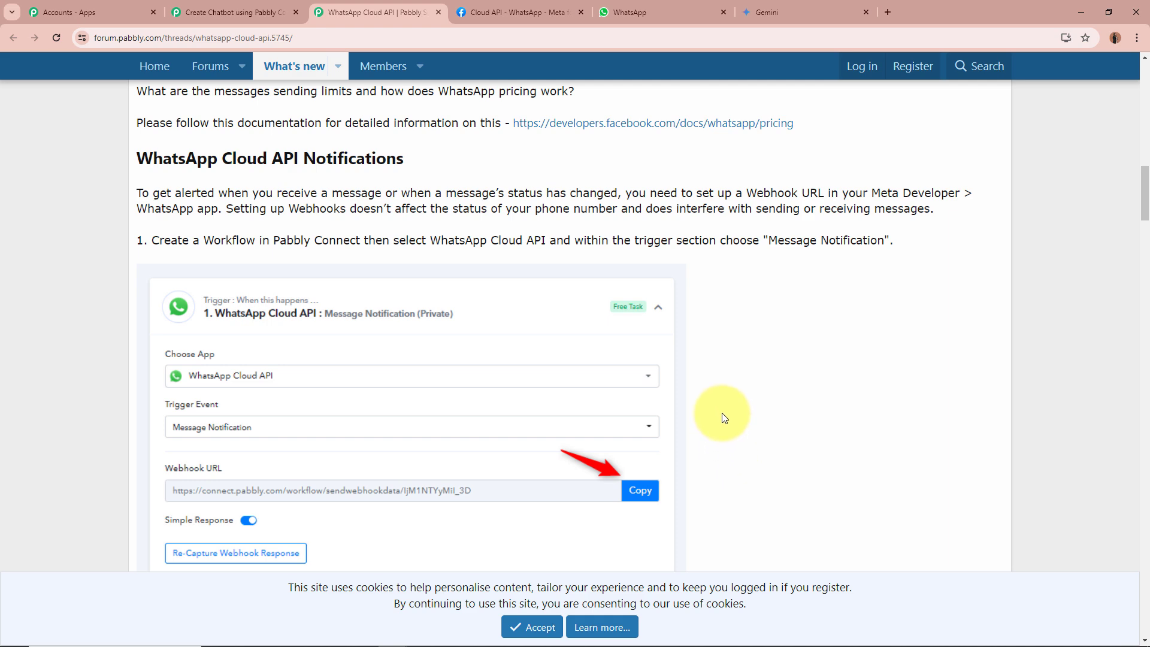
{"action": "scroll", "coordinate": [725, 418], "scroll_direction": "down", "scroll_amount": 3}
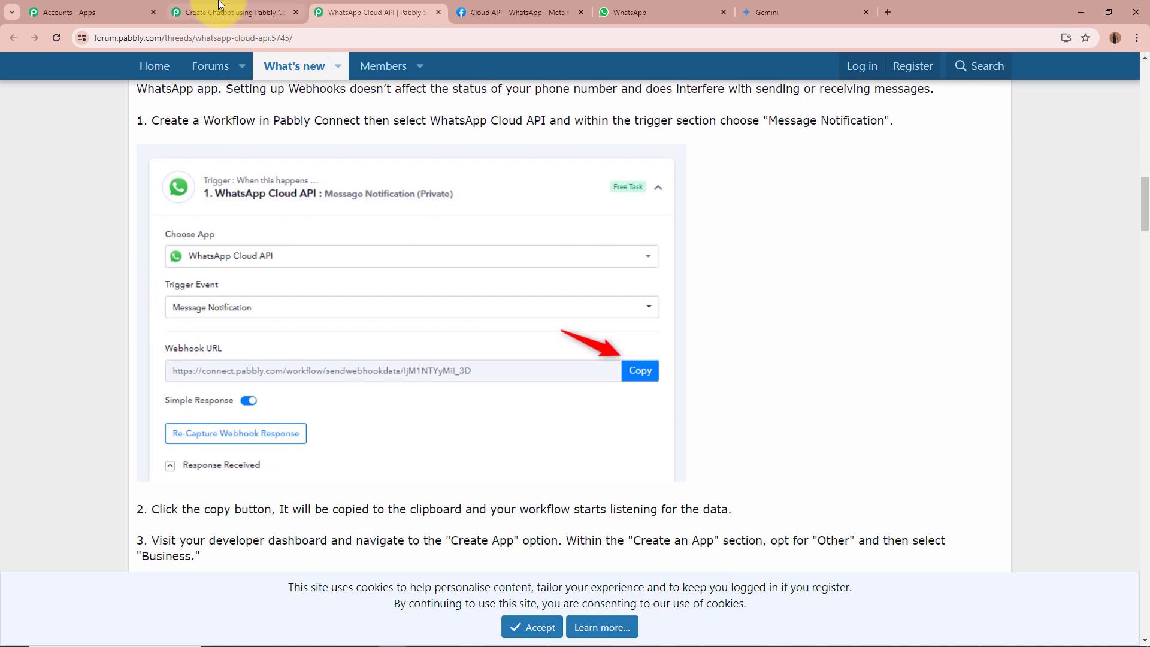
Copy the workflow trigger's webhook URL and paste it as the callback URL in the Meta app's WhatsApp webhook configuration.
{"action": "left_click", "coordinate": [234, 12]}
{"action": "left_click", "coordinate": [901, 348]}
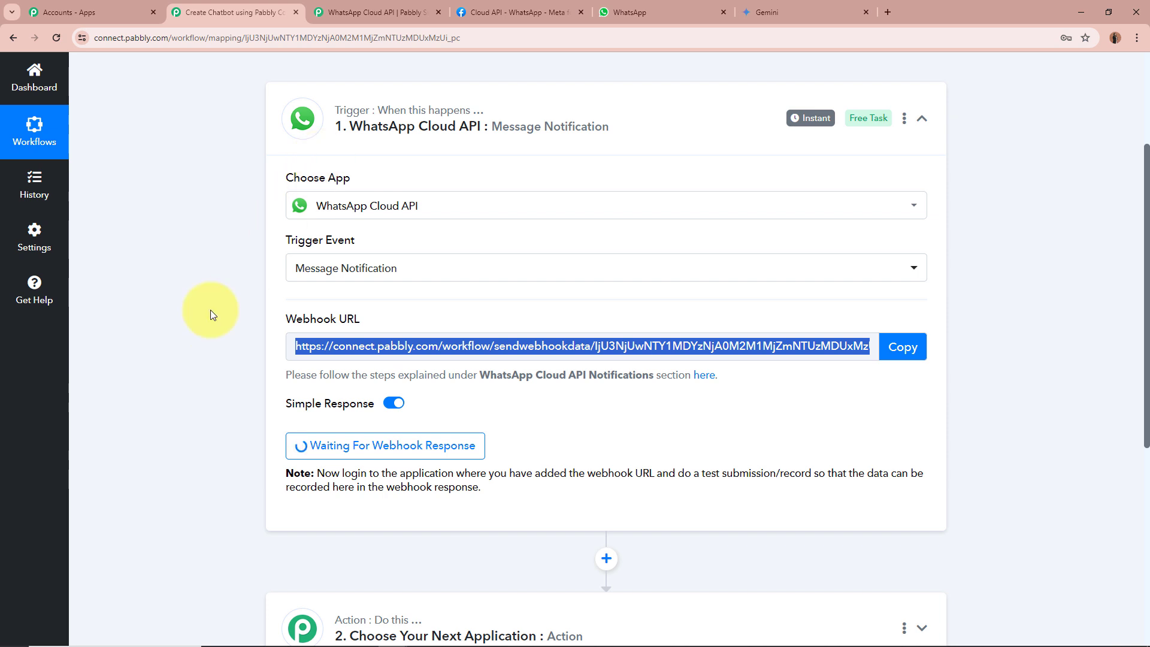
{"action": "left_click", "coordinate": [528, 9]}
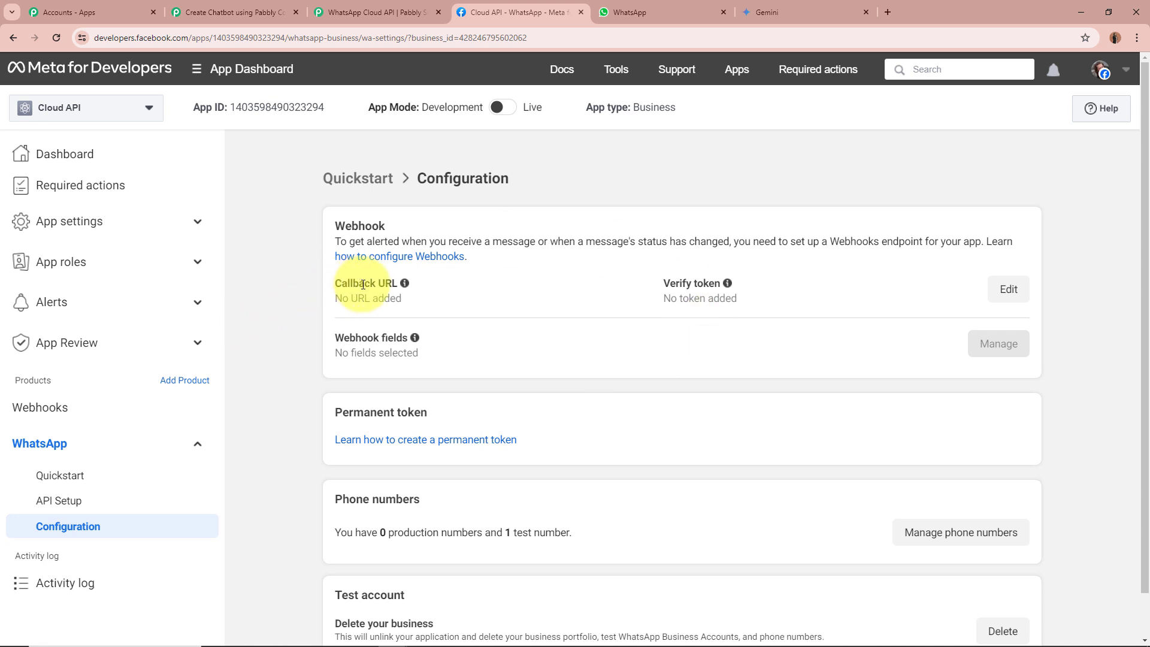
{"action": "left_click", "coordinate": [1008, 288]}
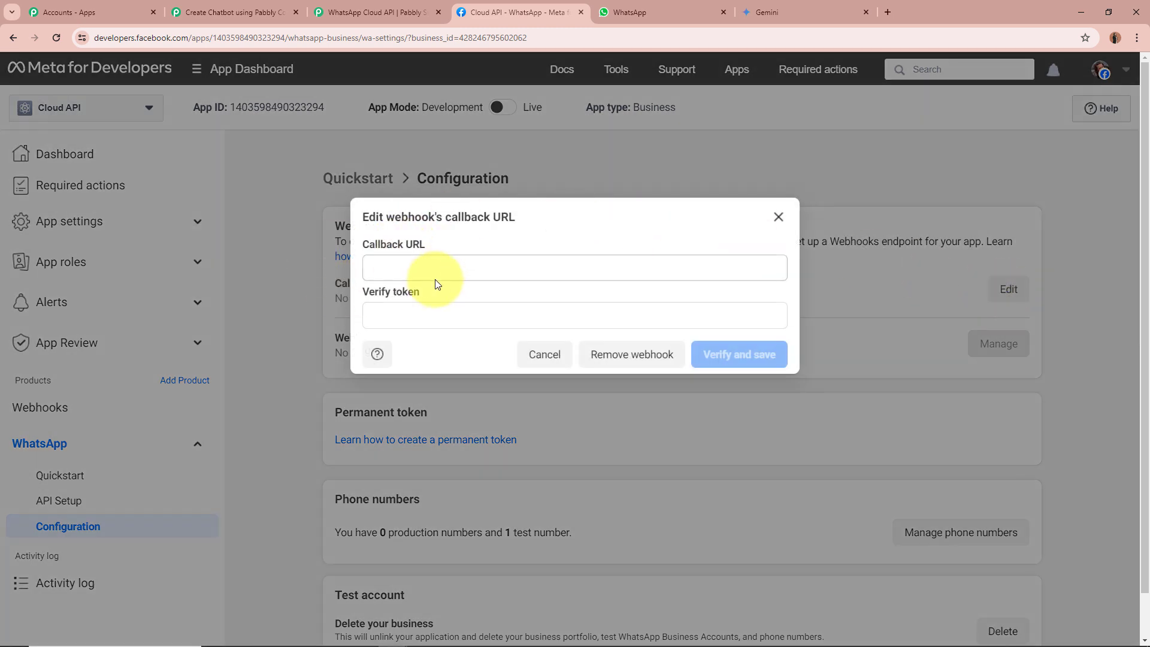
{"action": "left_click", "coordinate": [442, 266]}
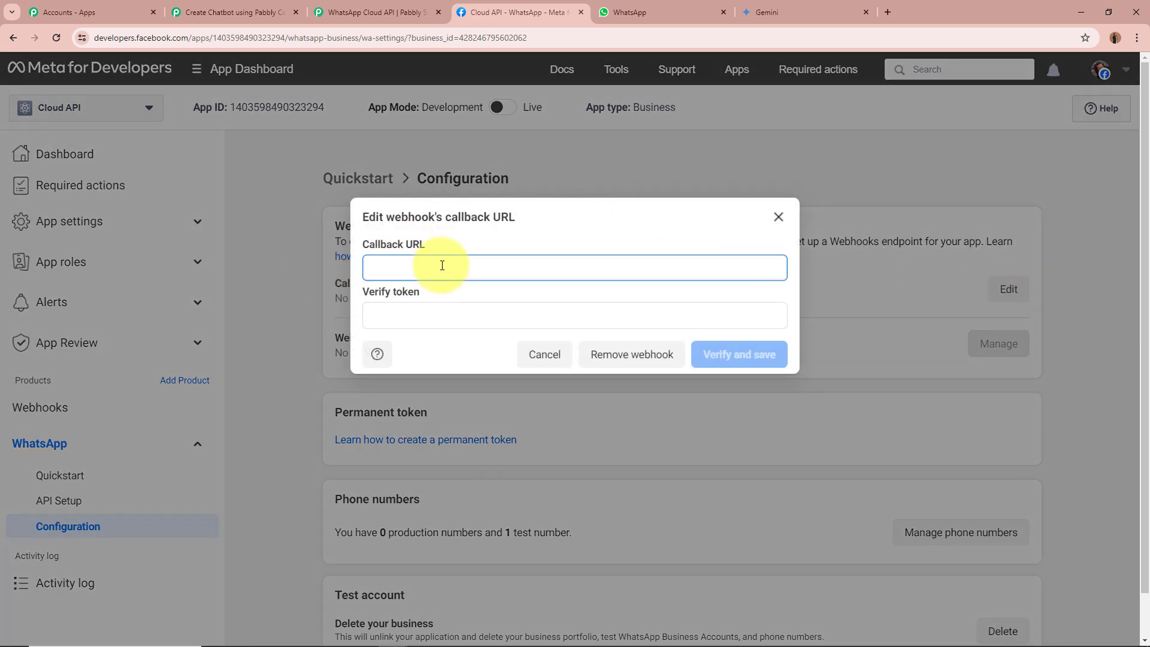
{"action": "key", "text": "ctrl+v"}
Copy the verify token from the forum guide, paste it into the webhook's Verify token field, and verify and save the webhook.
{"action": "left_click", "coordinate": [441, 314]}
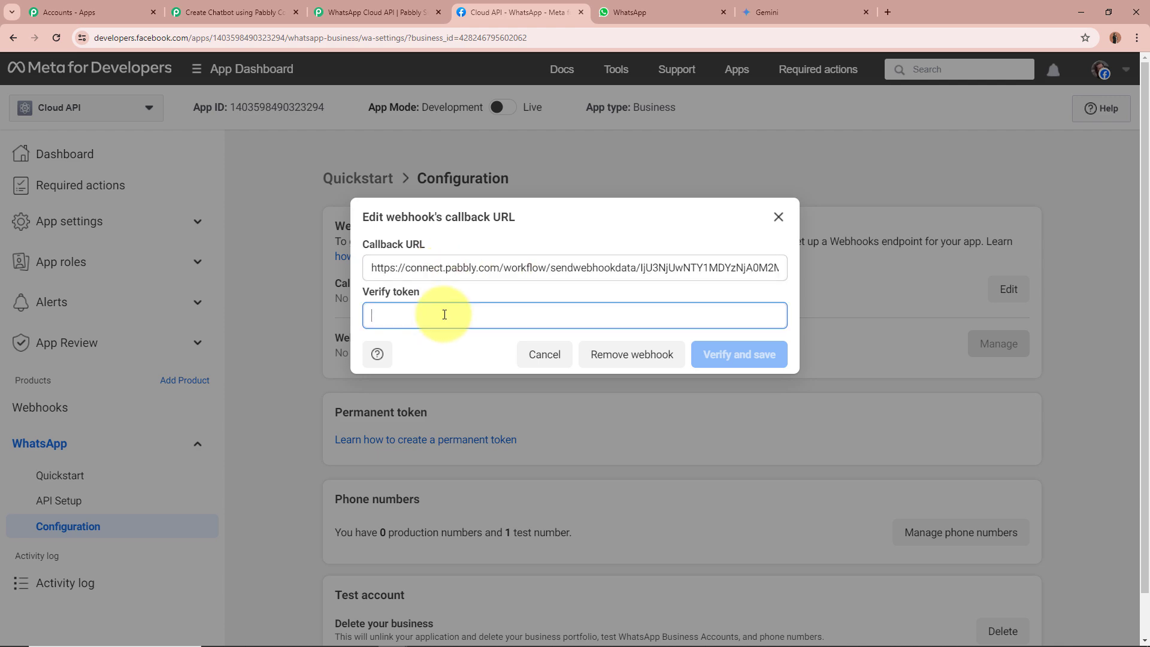
{"action": "left_click", "coordinate": [402, 14]}
{"action": "scroll", "coordinate": [400, 412], "scroll_direction": "down", "scroll_amount": 10}
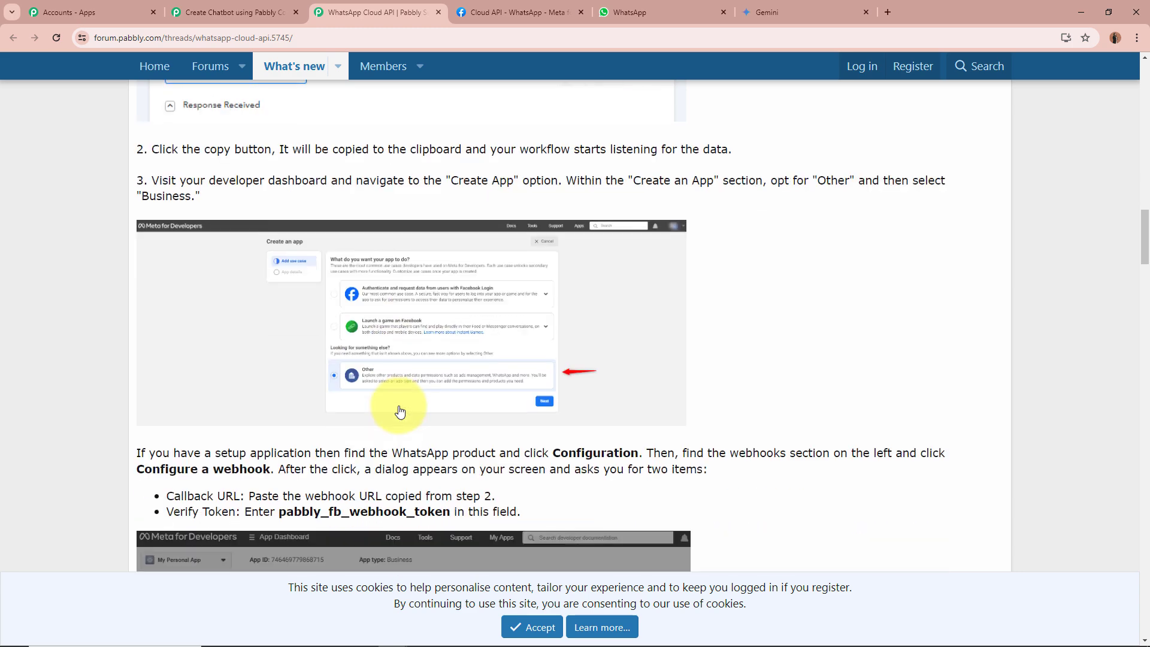
{"action": "left_click_drag", "start_coordinate": [279, 333], "coordinate": [453, 333]}
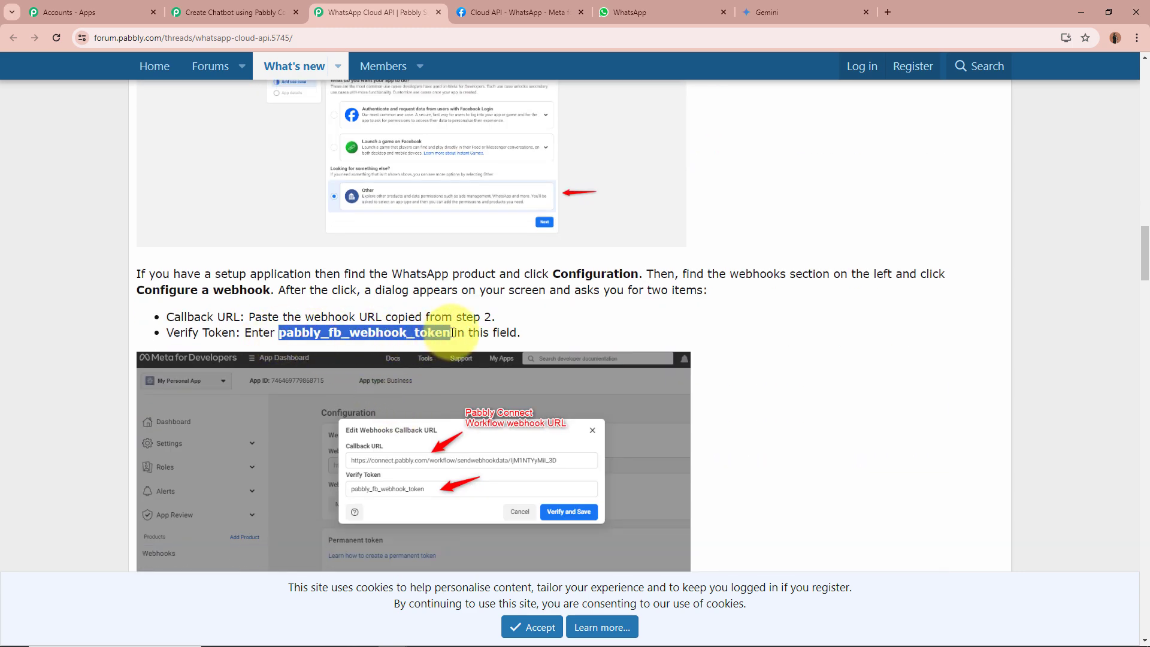
{"action": "key", "text": "ctrl+Tab"}
{"action": "key", "text": "ctrl+v"}
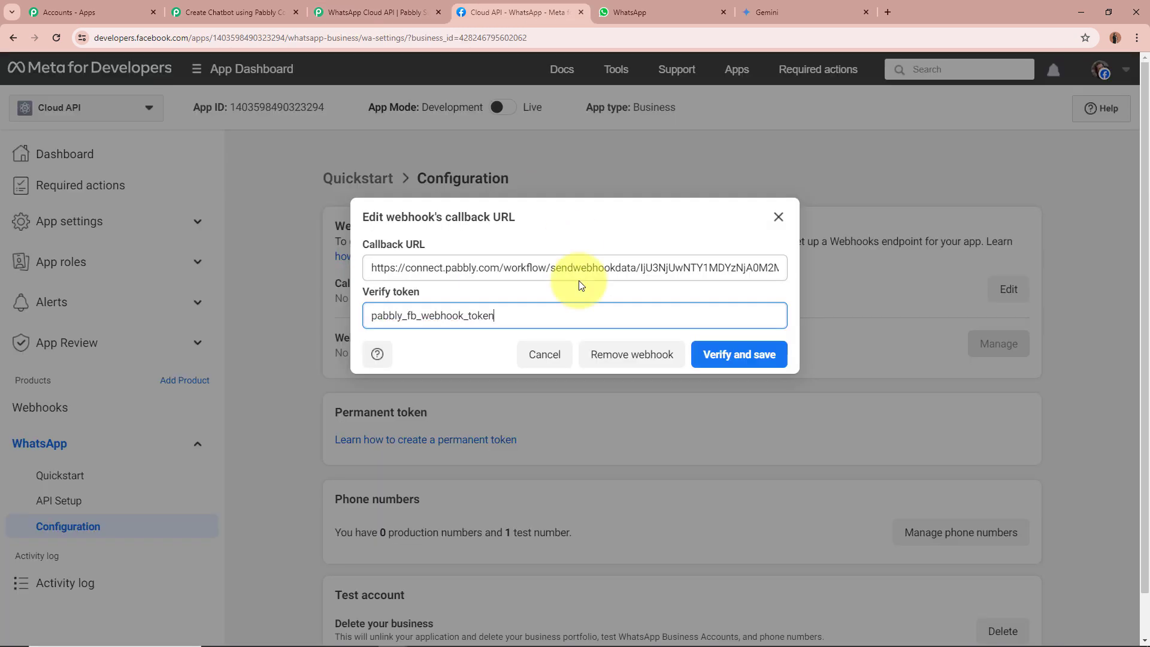
{"action": "left_click", "coordinate": [711, 359]}
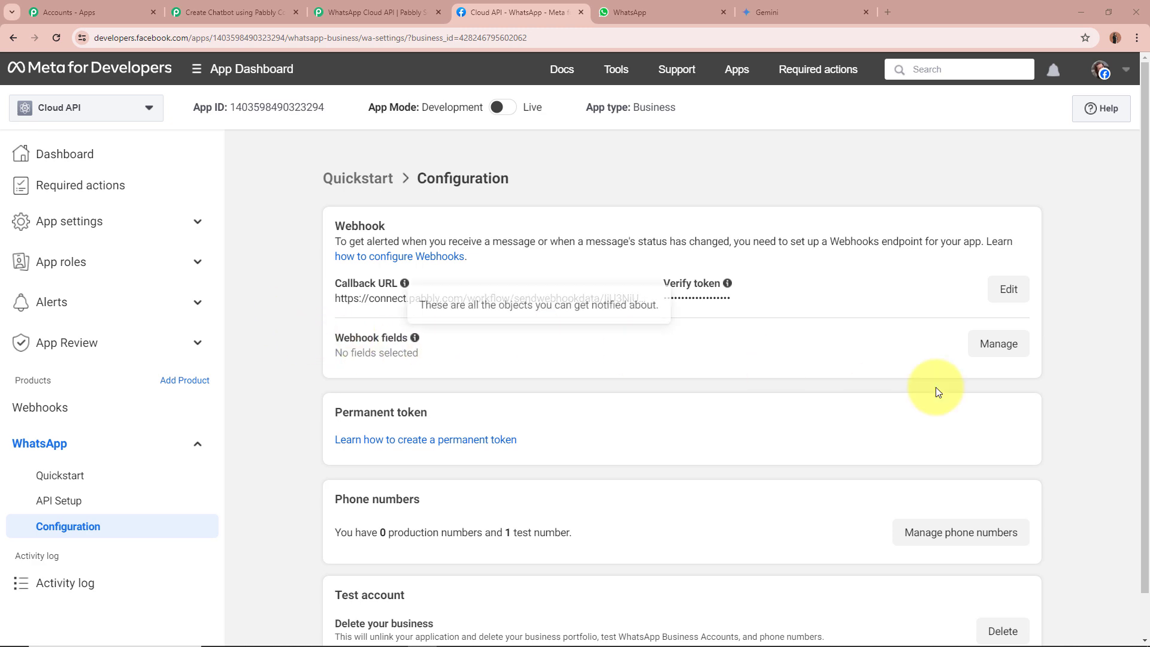
Subscribe the webhook to the messages field at version v19.0 and finish managing the webhook fields.
{"action": "left_click", "coordinate": [1016, 358]}
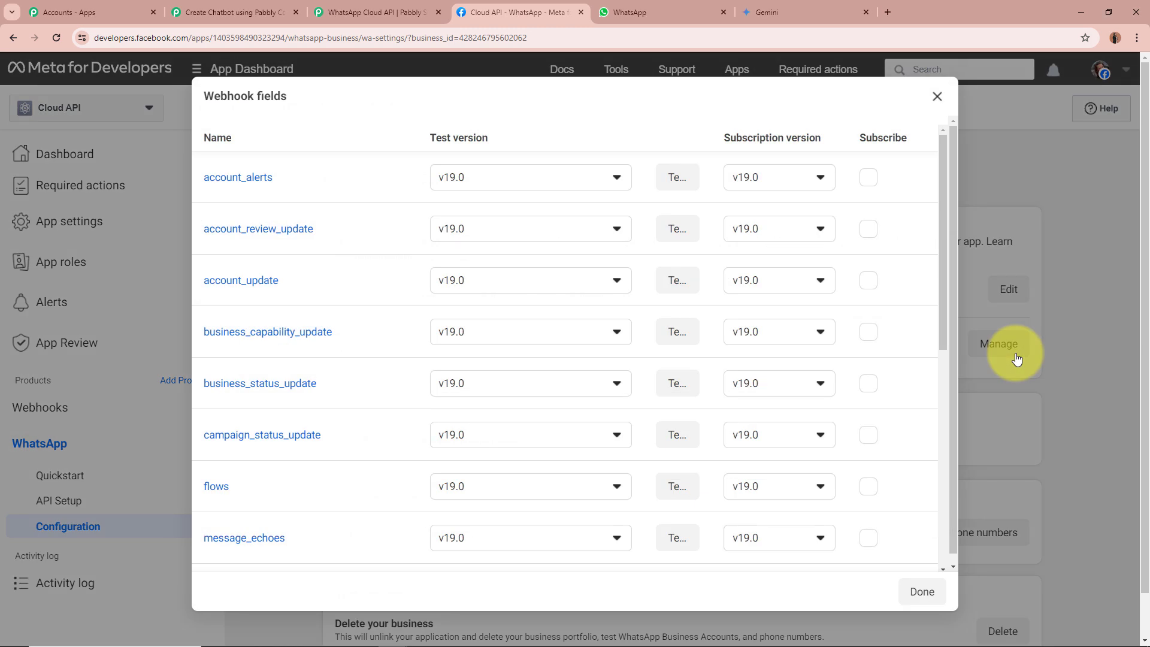
{"action": "scroll", "coordinate": [644, 363], "scroll_direction": "down", "scroll_amount": 5}
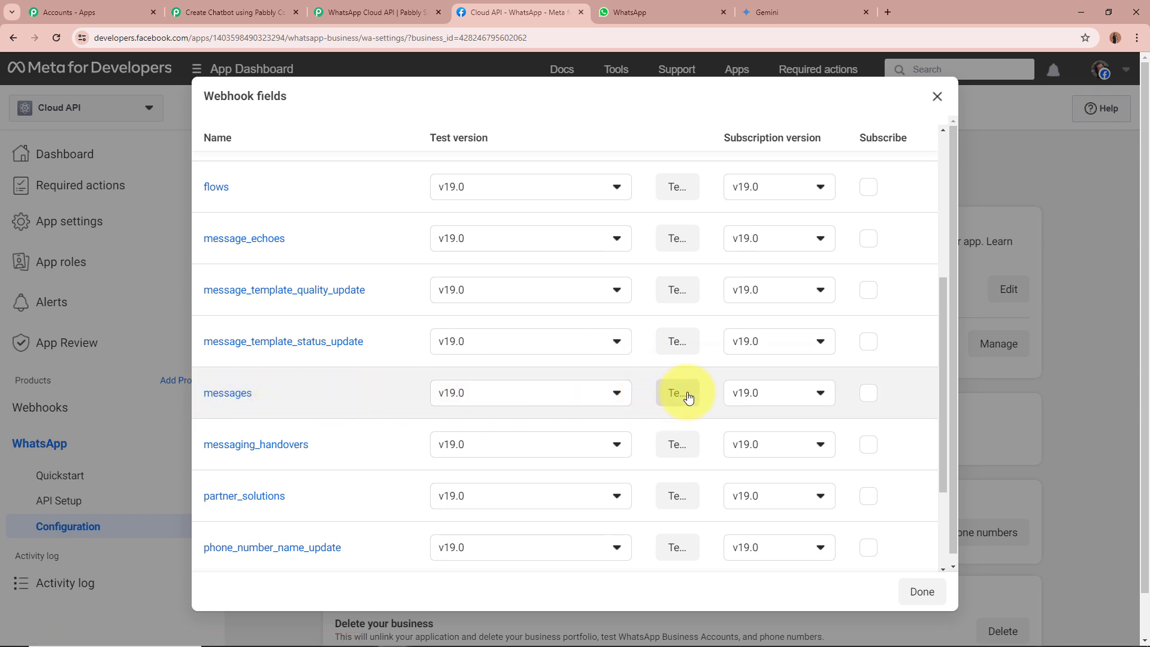
{"action": "left_click", "coordinate": [864, 397]}
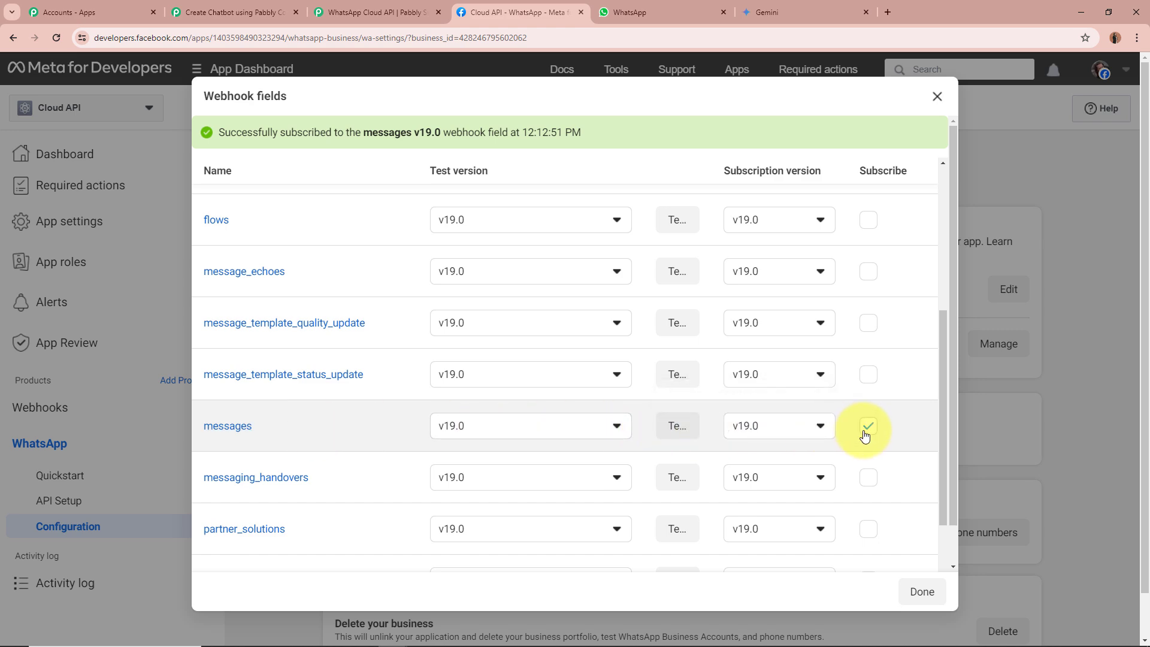
{"action": "left_click", "coordinate": [922, 590]}
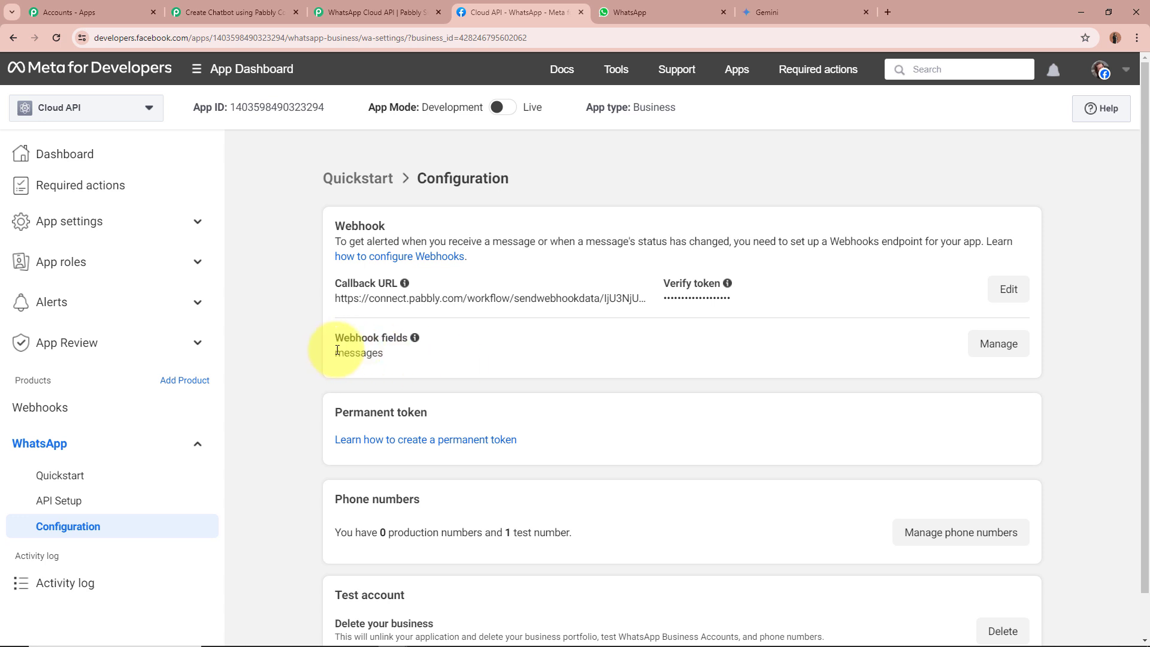
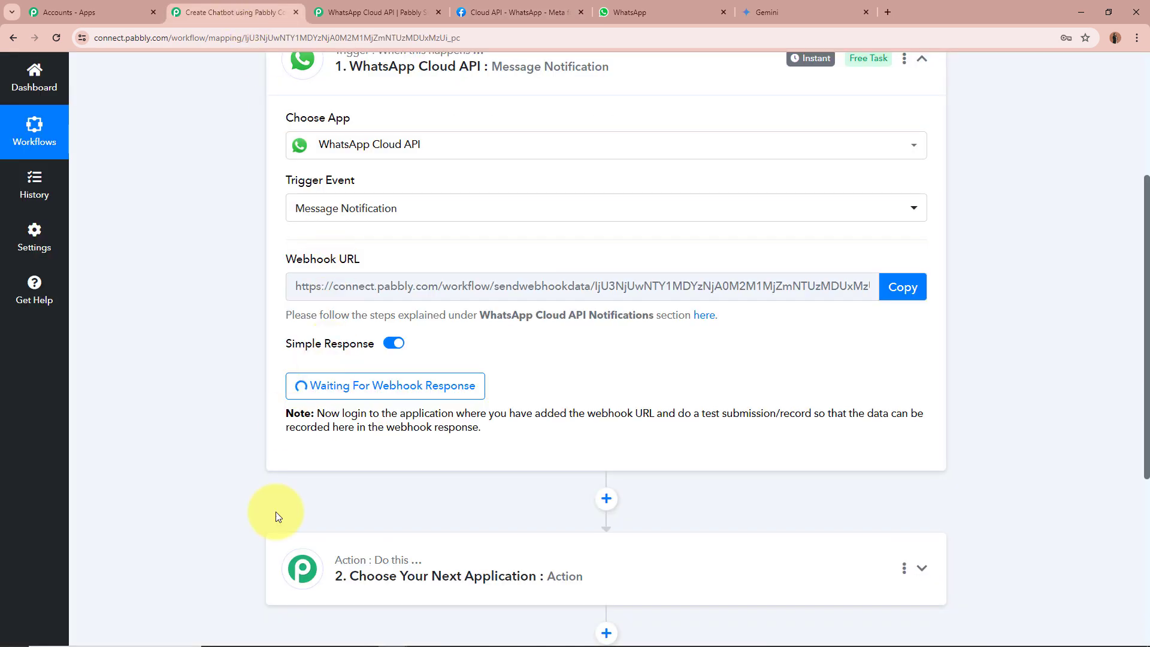
Switch to WhatsApp Web and send the test message "What is Pabbly Connect?" in the WhatsApp Cloud API chat.
{"action": "scroll", "coordinate": [236, 356], "scroll_direction": "up", "scroll_amount": 4}
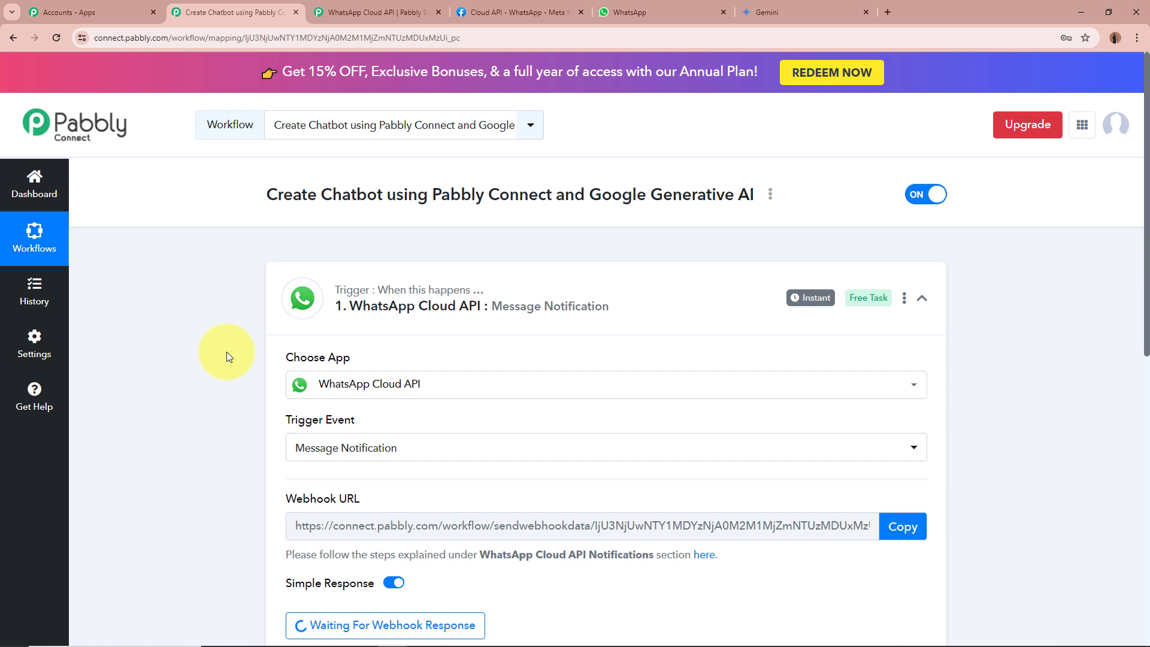
{"action": "left_click", "coordinate": [688, 11]}
{"action": "left_click", "coordinate": [551, 607]}
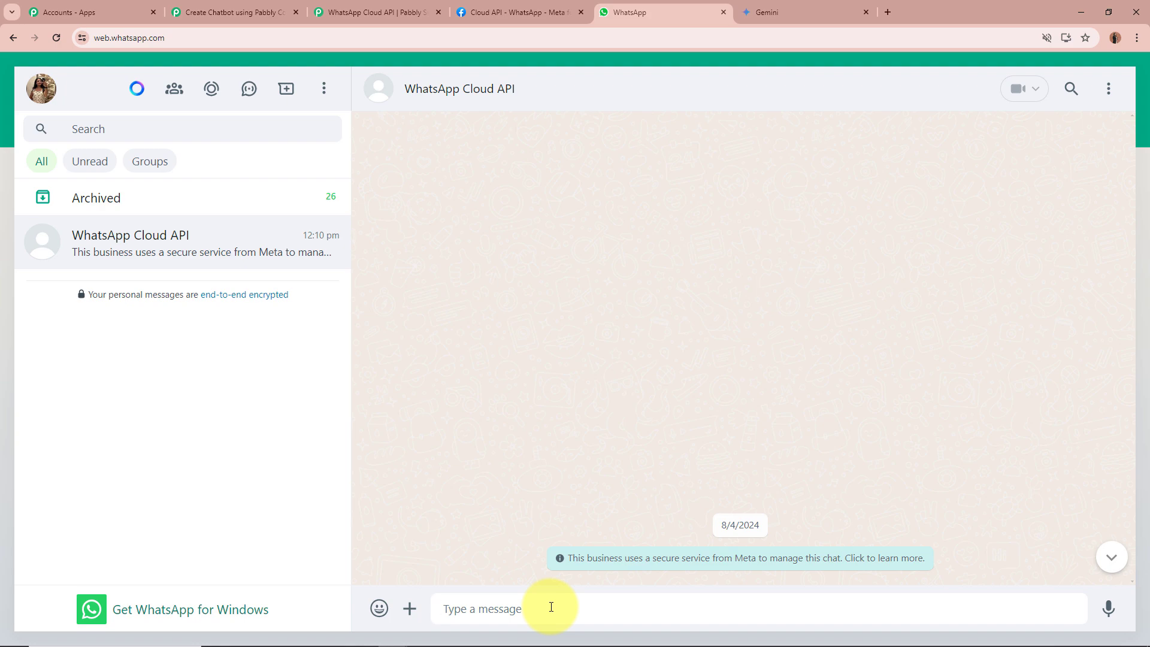
{"action": "type", "text": "What"}
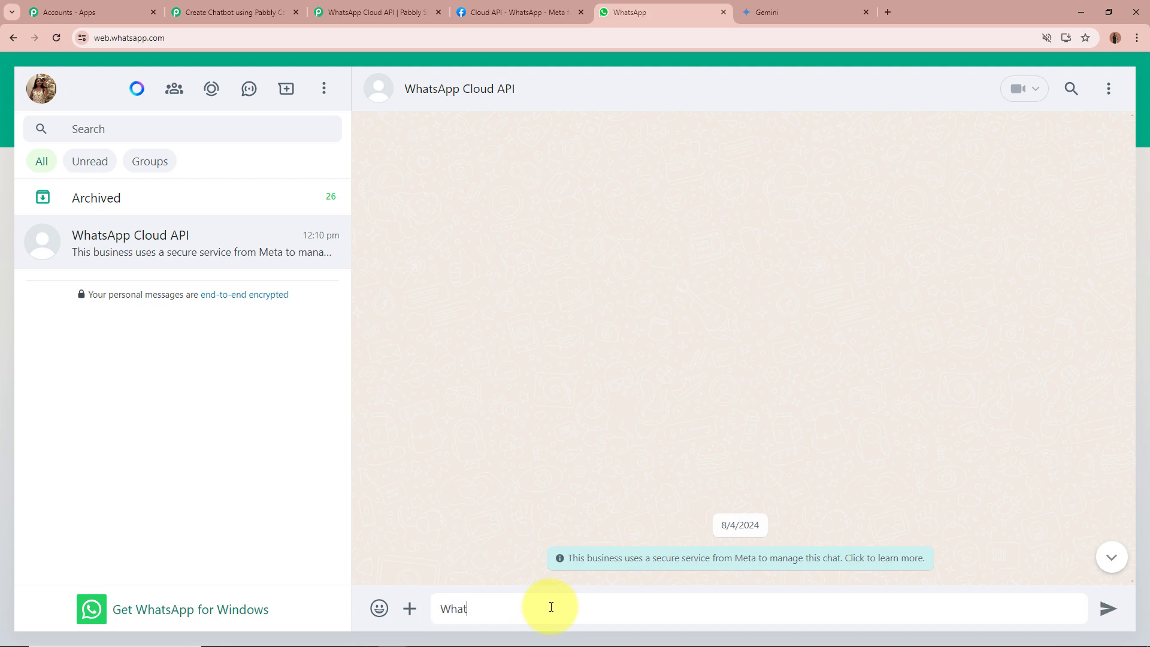
{"action": "type", "text": " Is Pabbly Connect?"}
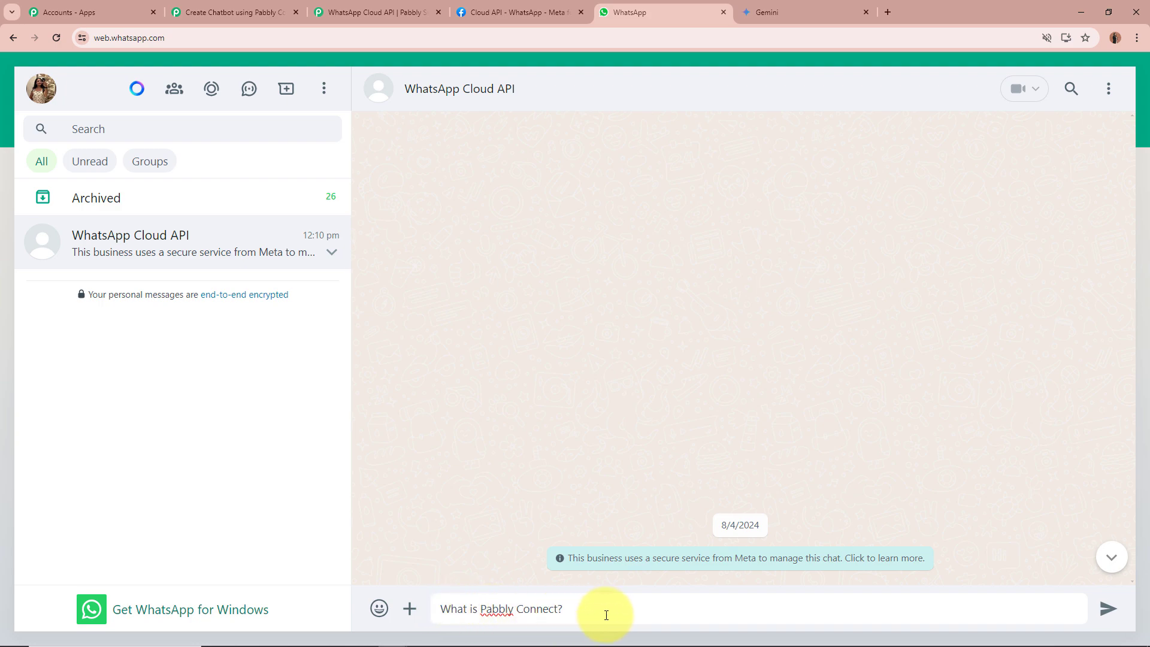
{"action": "key", "text": "Return"}
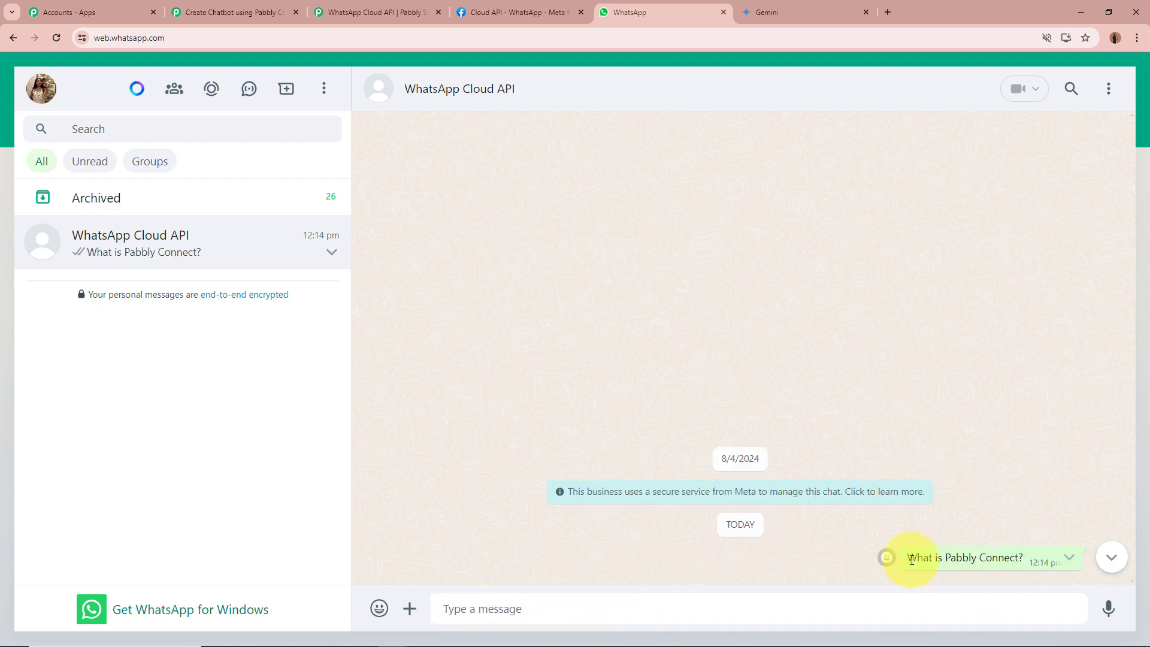
{"action": "left_click_drag", "start_coordinate": [908, 557], "coordinate": [1048, 569]}
{"action": "left_click", "coordinate": [998, 451]}
Return to the Pabbly Connect workflow, examine the message text in the trigger's captured response, and collapse the trigger.
{"action": "left_click", "coordinate": [234, 12]}
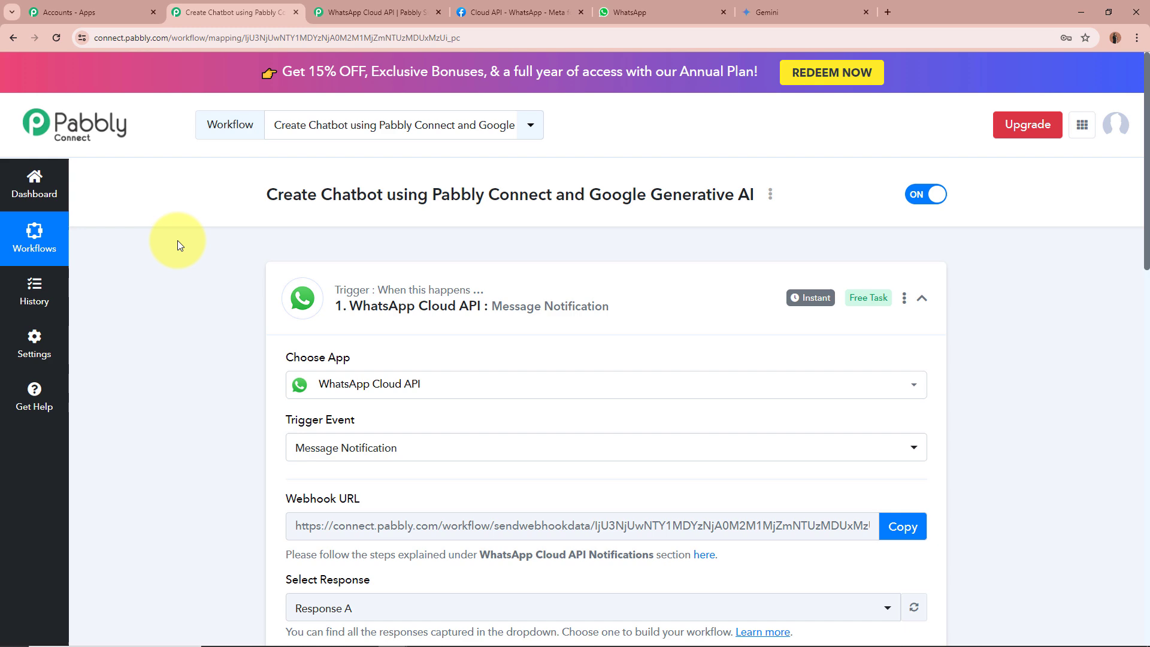
{"action": "scroll", "coordinate": [169, 364], "scroll_direction": "down", "scroll_amount": 9}
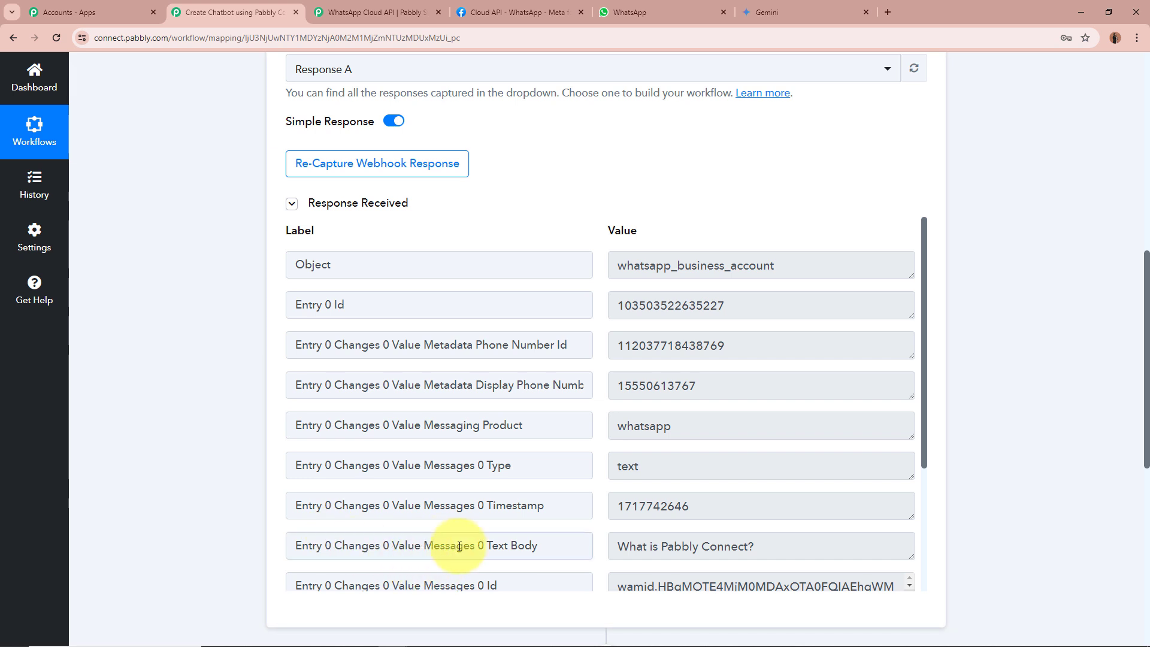
{"action": "left_click_drag", "start_coordinate": [459, 546], "coordinate": [878, 544]}
{"action": "left_click", "coordinate": [968, 515]}
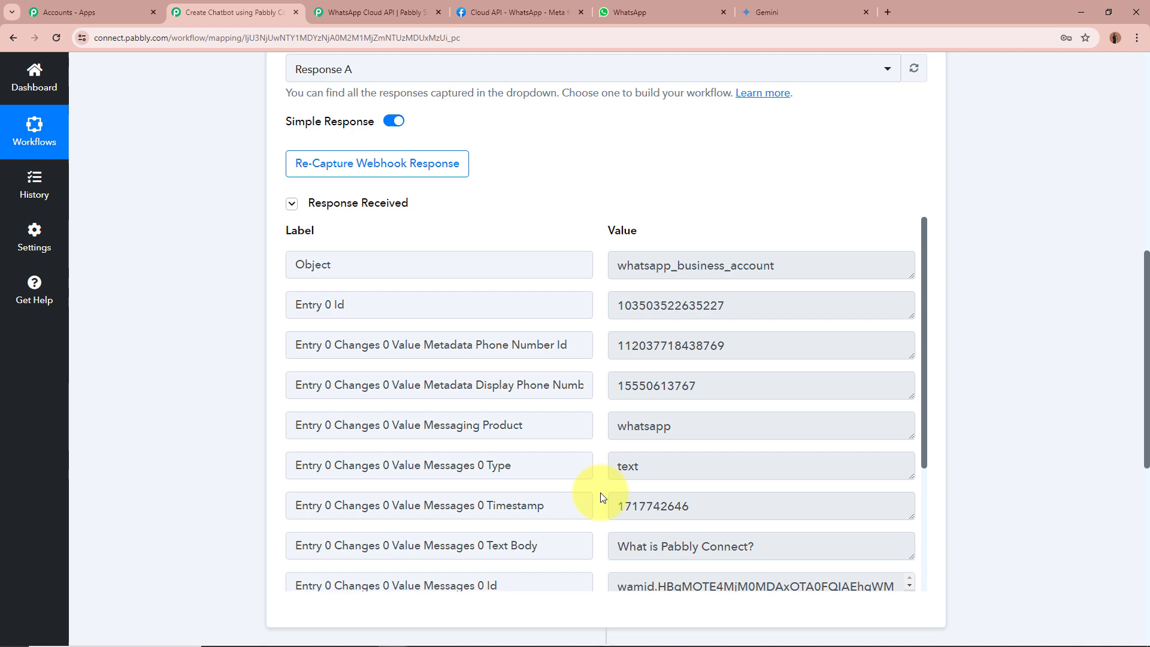
{"action": "scroll", "coordinate": [1021, 445], "scroll_direction": "up", "scroll_amount": 9}
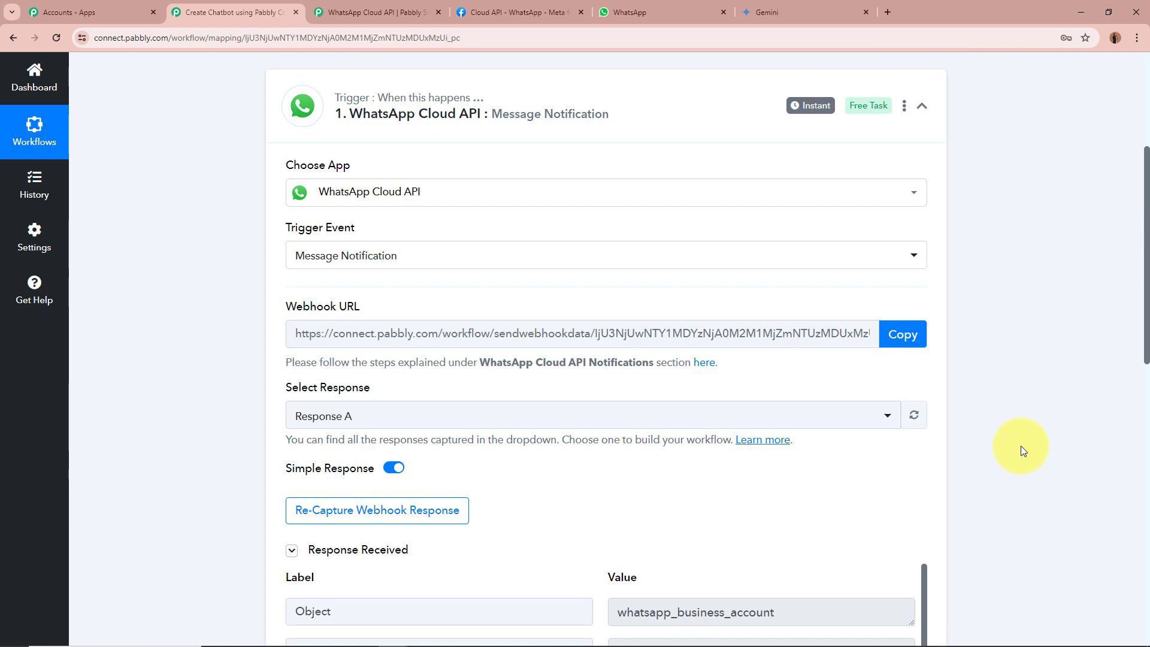
{"action": "left_click", "coordinate": [921, 298]}
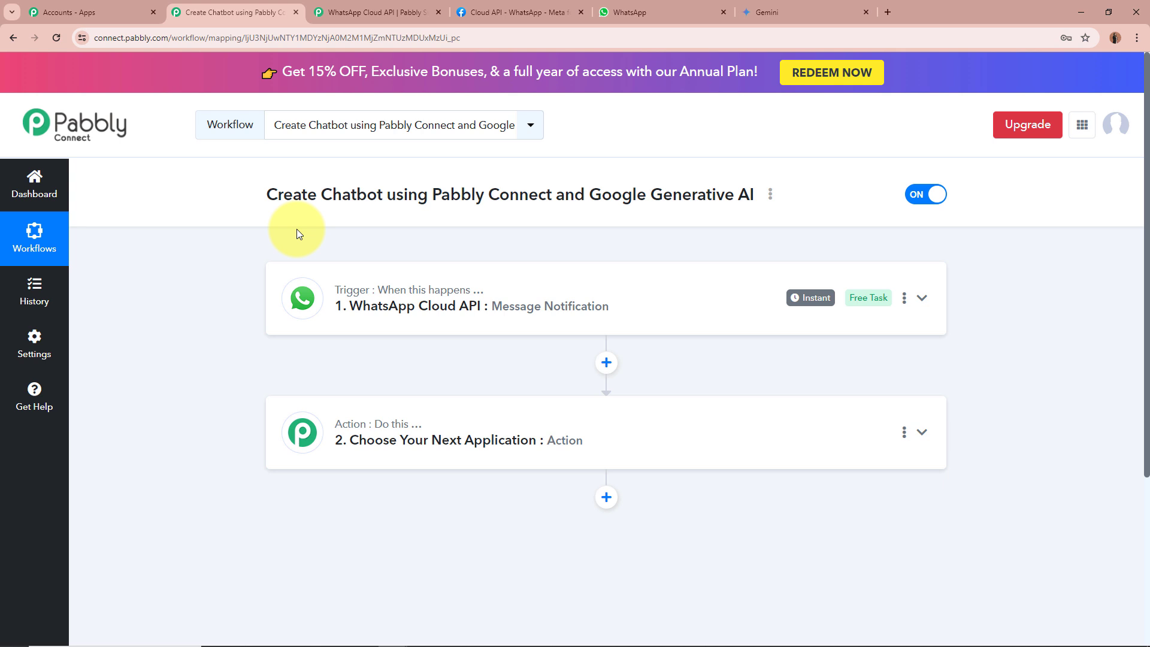
Set the workflow's action step to the Google Generative AI app with the Generate Content event.
{"action": "scroll", "coordinate": [297, 229], "scroll_direction": "down", "scroll_amount": 2}
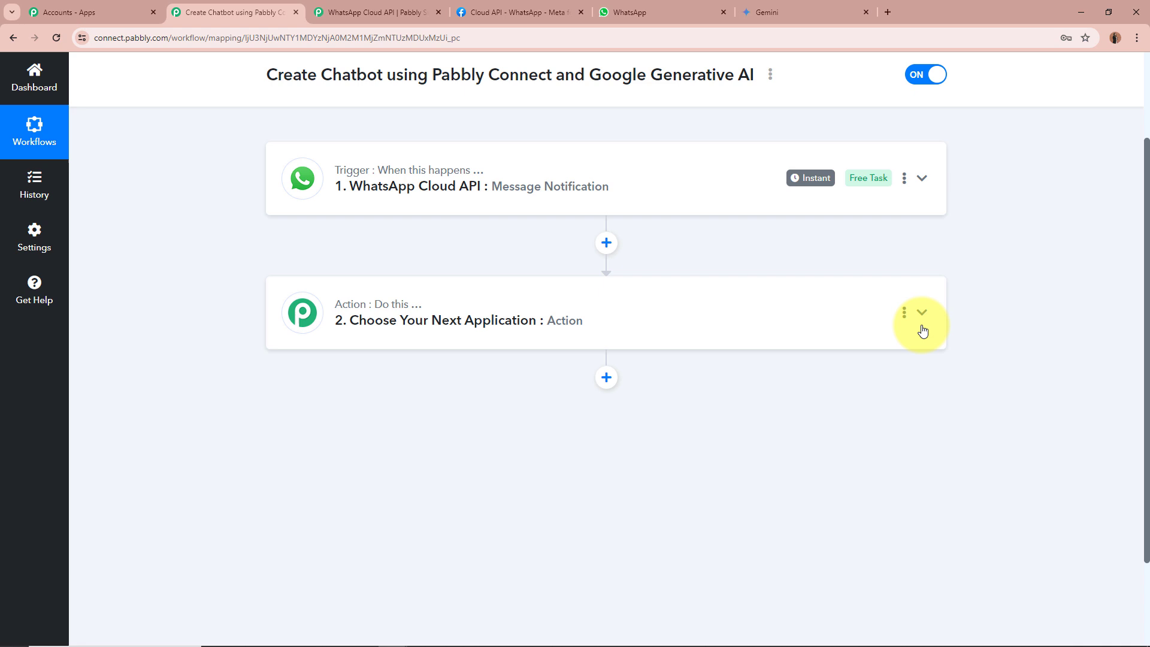
{"action": "left_click", "coordinate": [920, 316]}
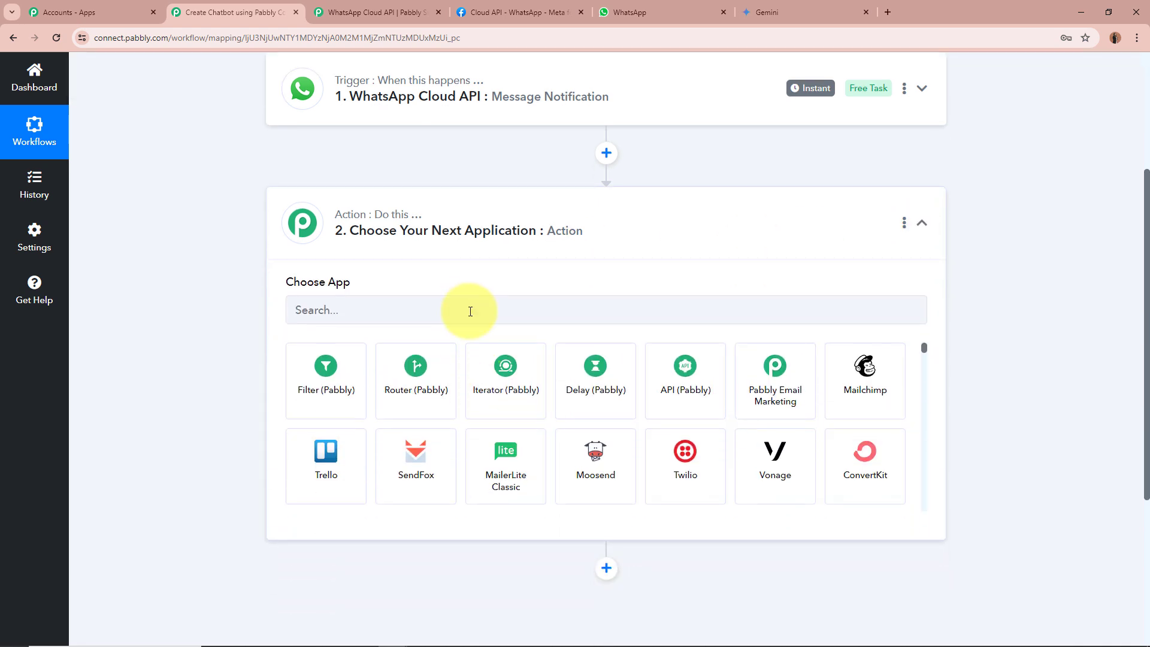
{"action": "left_click", "coordinate": [470, 310]}
{"action": "type", "text": "Google"}
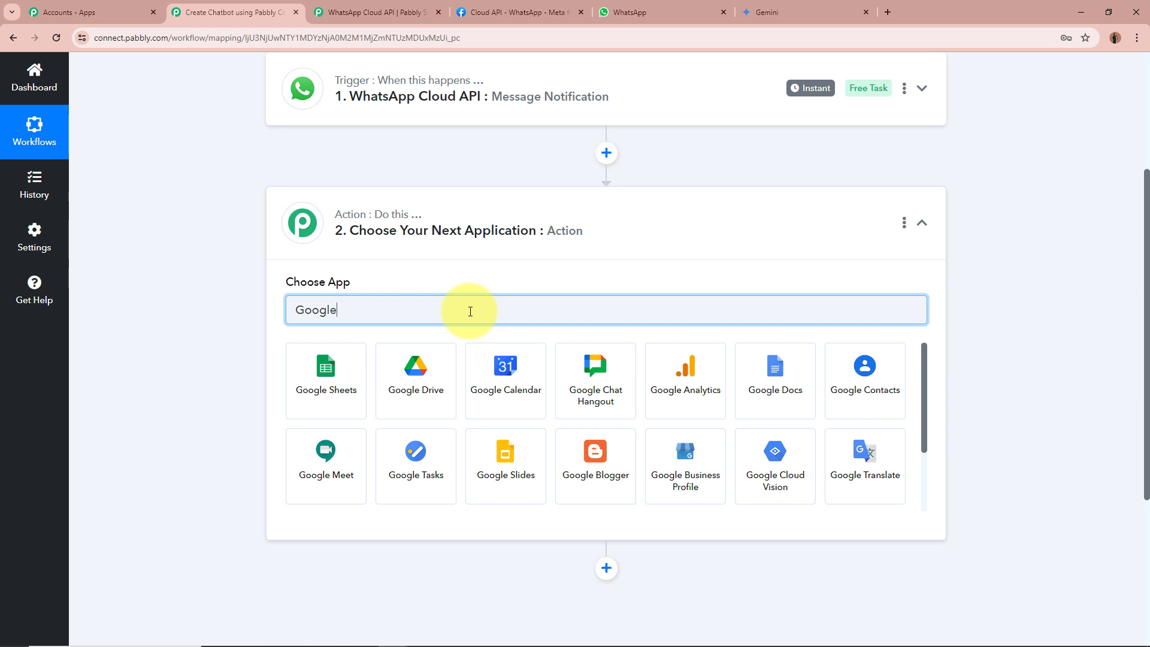
{"action": "scroll", "coordinate": [595, 442], "scroll_direction": "down", "scroll_amount": 2}
{"action": "left_click", "coordinate": [604, 476]}
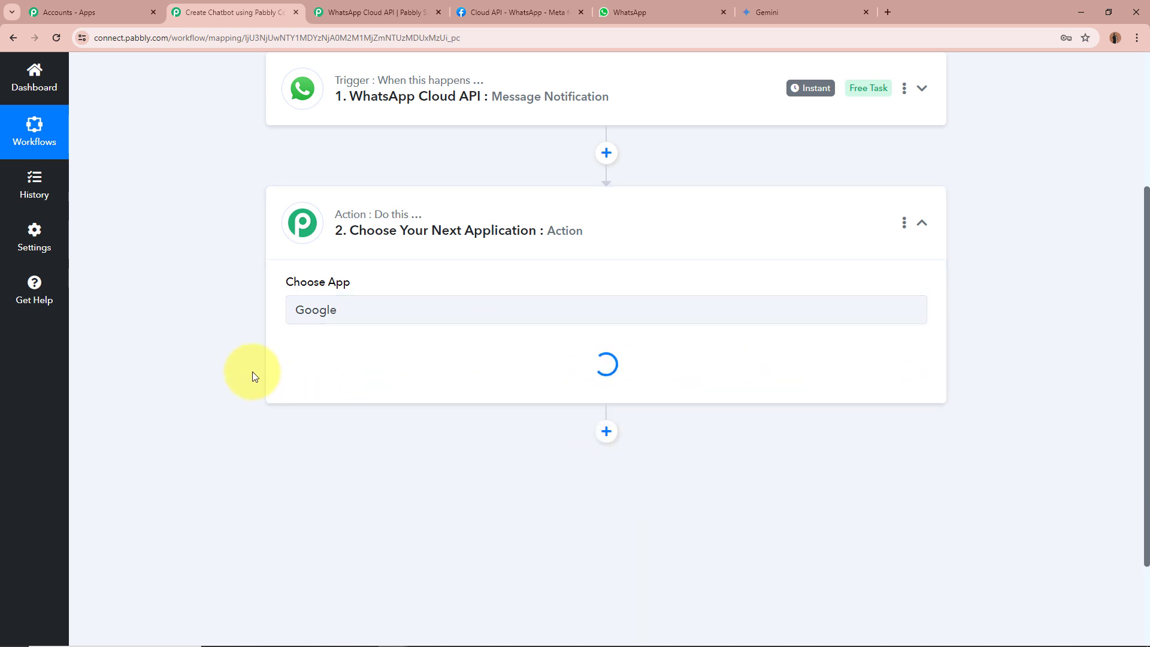
{"action": "left_click", "coordinate": [335, 380]}
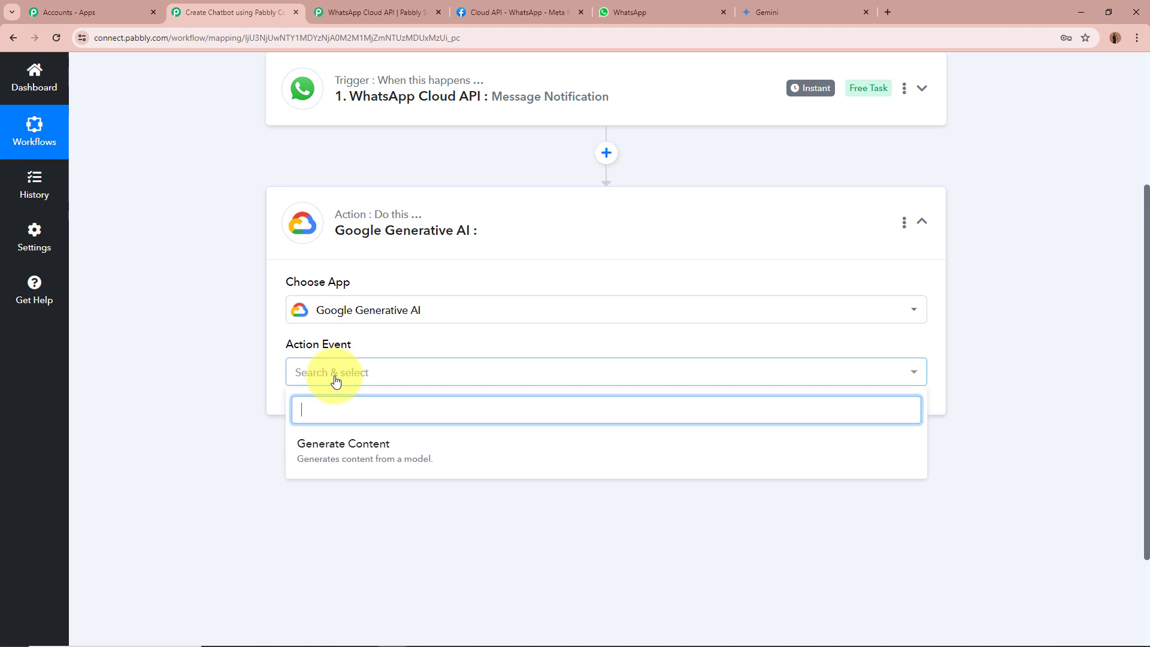
{"action": "left_click", "coordinate": [339, 451]}
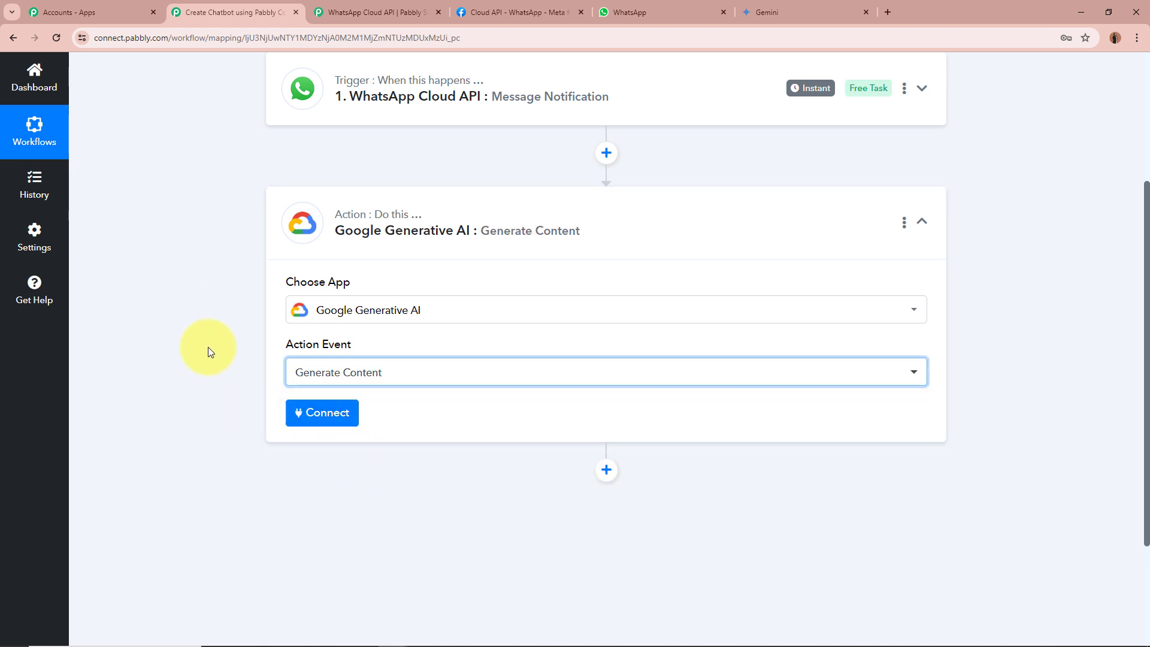
Start a new connection for the Google Generative AI action and open the linked Google AI Studio site for obtaining an API key.
{"action": "scroll", "coordinate": [207, 347], "scroll_direction": "up", "scroll_amount": 1}
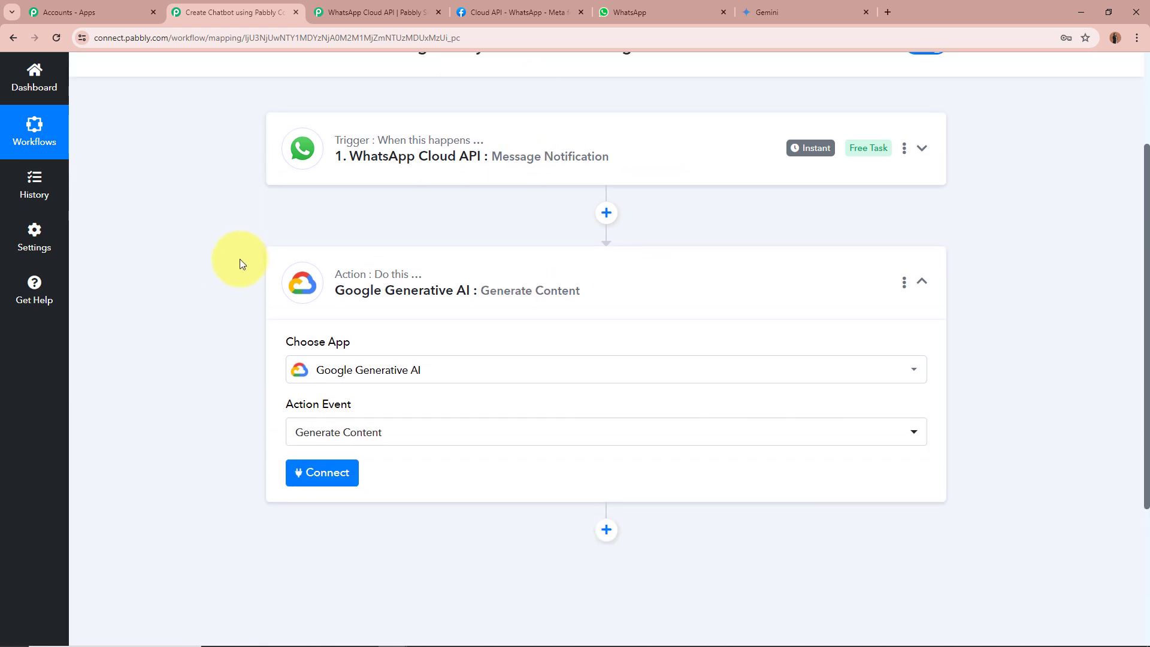
{"action": "scroll", "coordinate": [240, 260], "scroll_direction": "down", "scroll_amount": 3}
{"action": "left_click", "coordinate": [329, 294]}
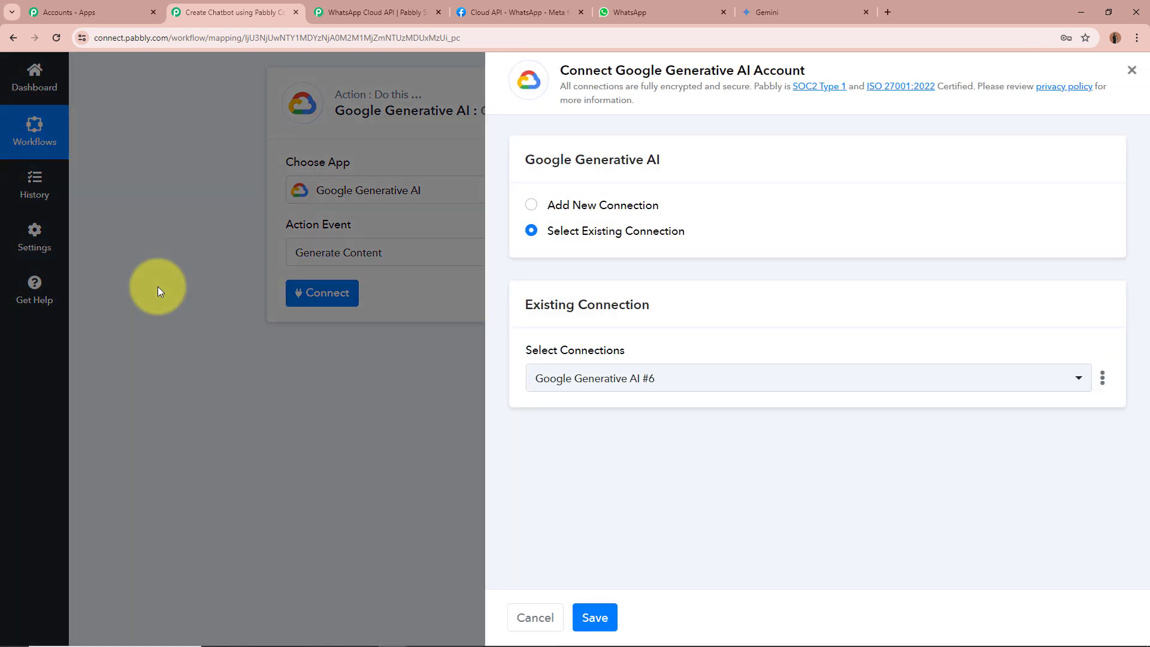
{"action": "left_click", "coordinate": [539, 205]}
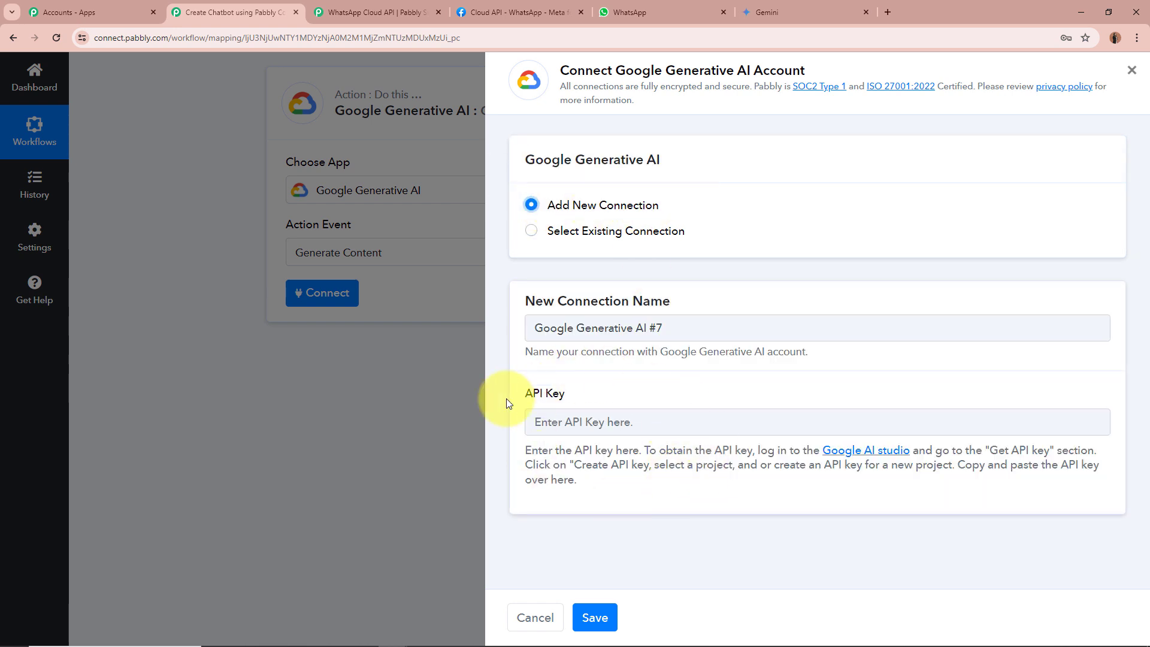
{"action": "left_click_drag", "start_coordinate": [533, 395], "coordinate": [635, 393]}
{"action": "left_click", "coordinate": [635, 395]}
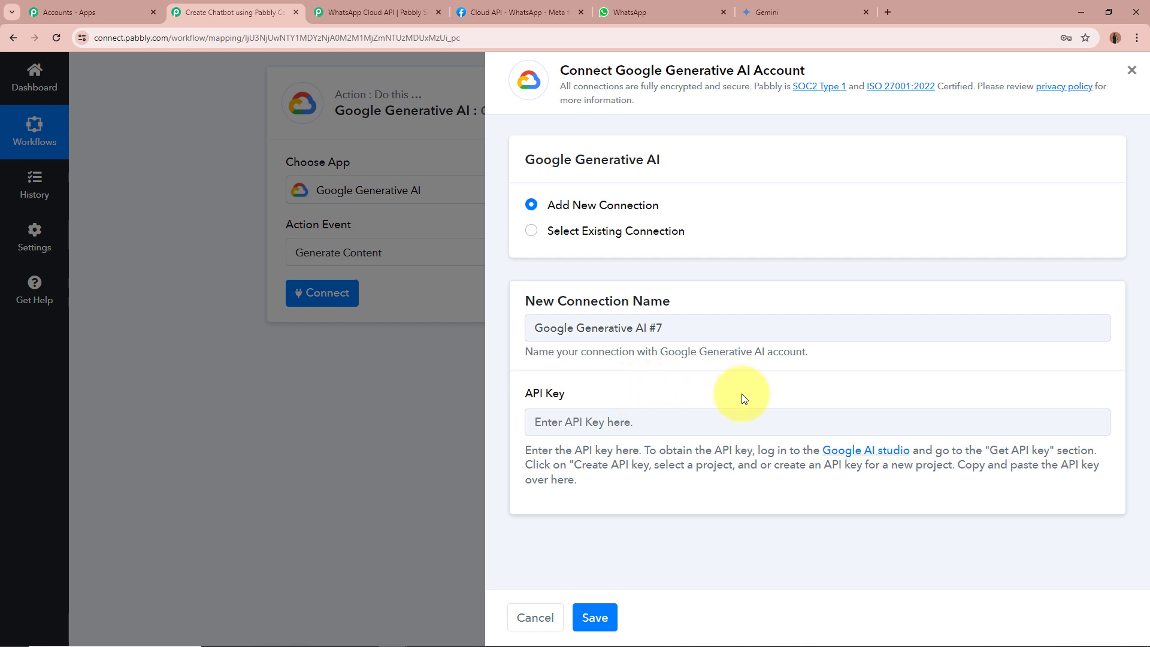
{"action": "left_click", "coordinate": [858, 451]}
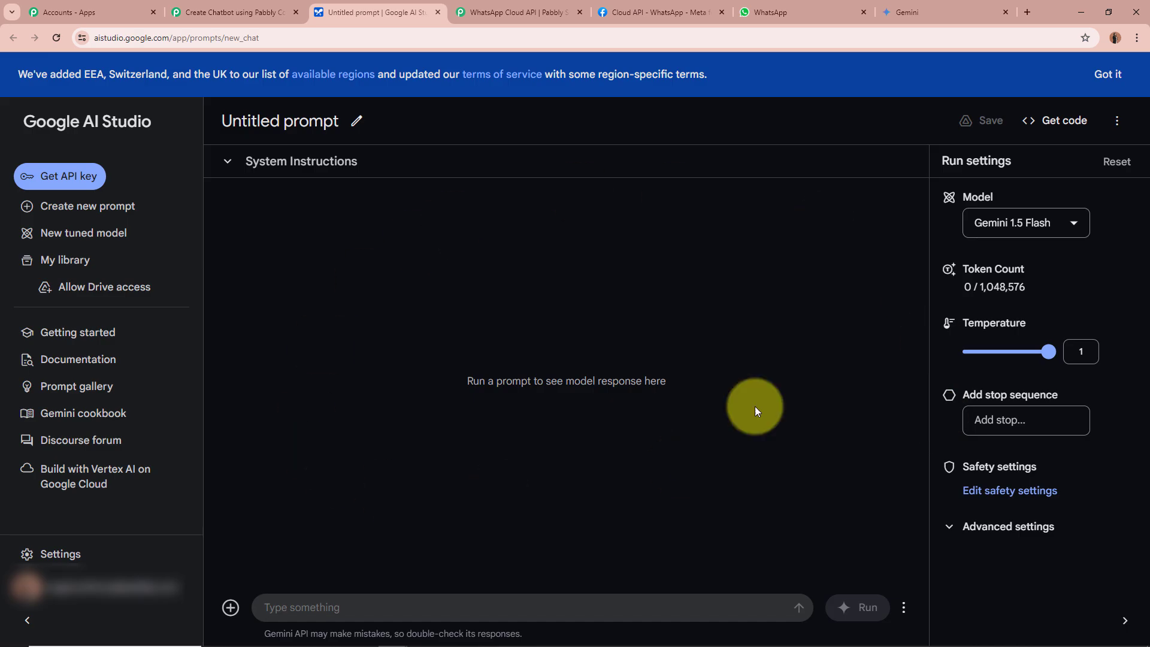
Create a Google AI Studio API key in the existing Generative Language Client project and copy the key.
{"action": "left_click", "coordinate": [45, 176]}
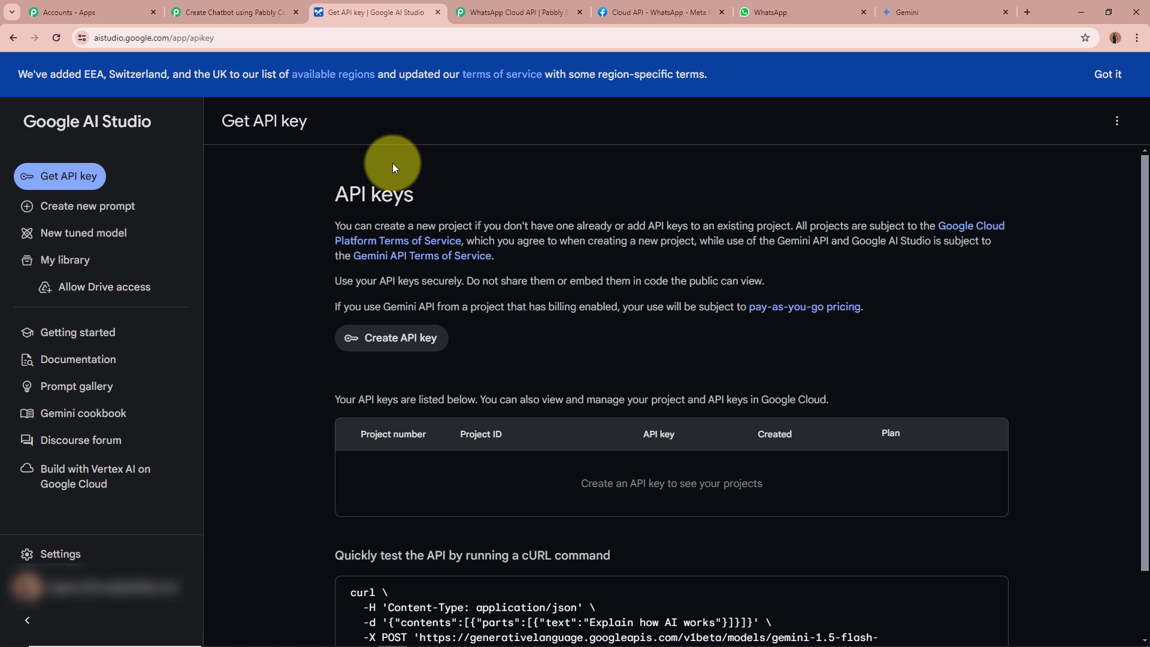
{"action": "left_click", "coordinate": [378, 338]}
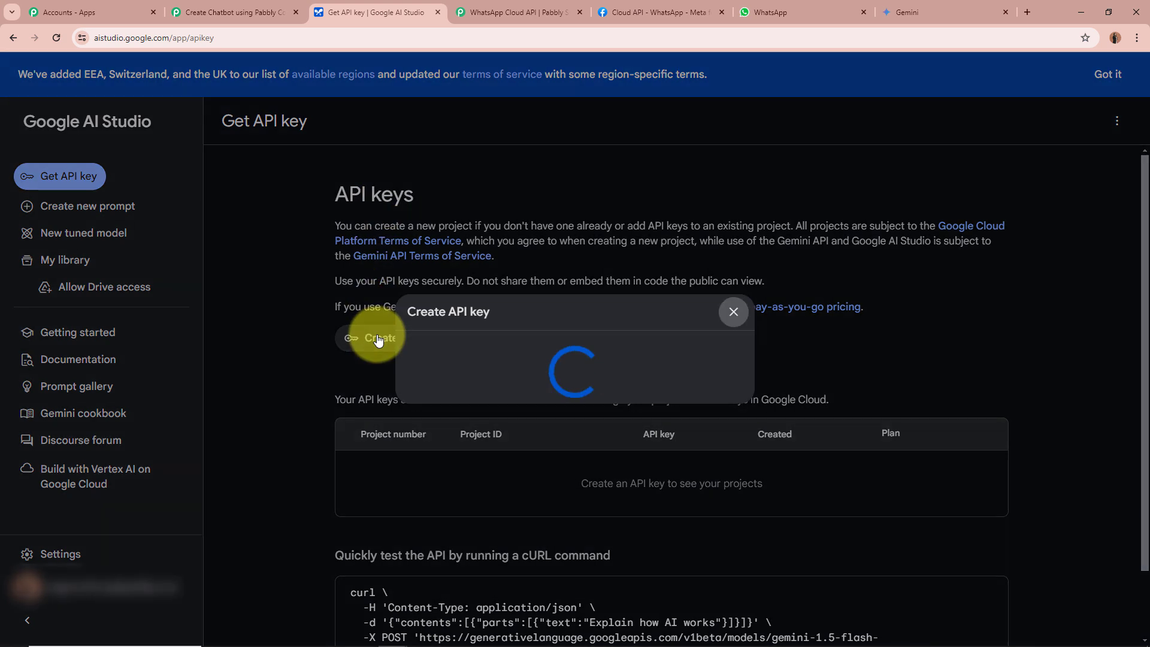
{"action": "left_click", "coordinate": [449, 368]}
{"action": "scroll", "coordinate": [558, 466], "scroll_direction": "down", "scroll_amount": 5}
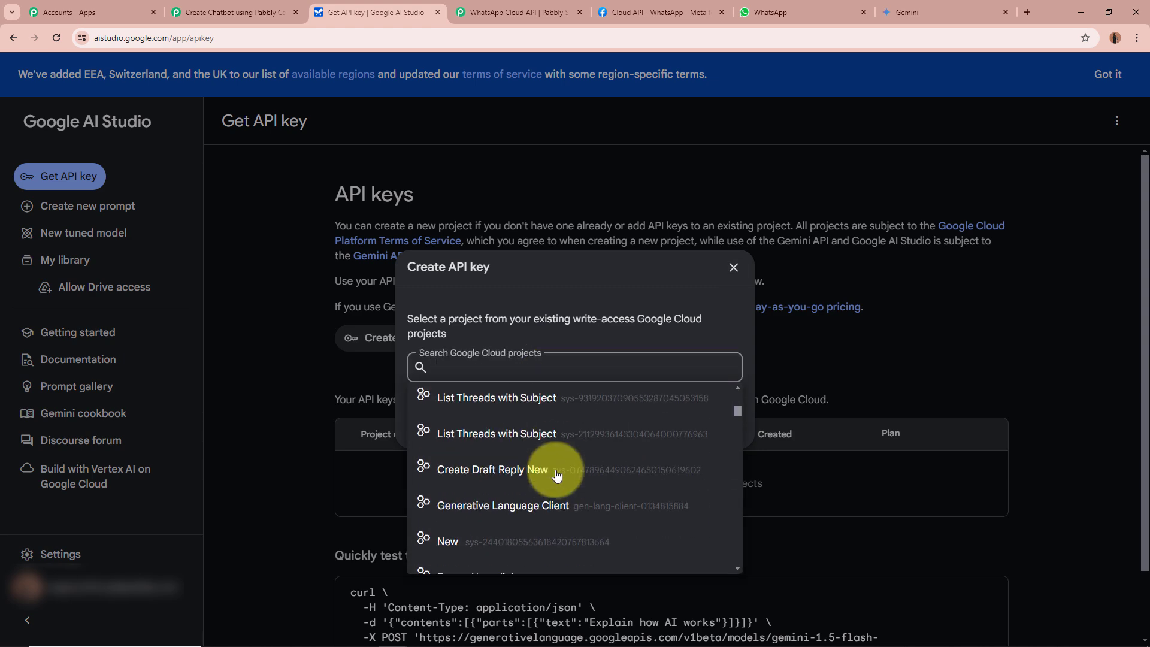
{"action": "left_click", "coordinate": [482, 389]}
{"action": "left_click", "coordinate": [557, 438]}
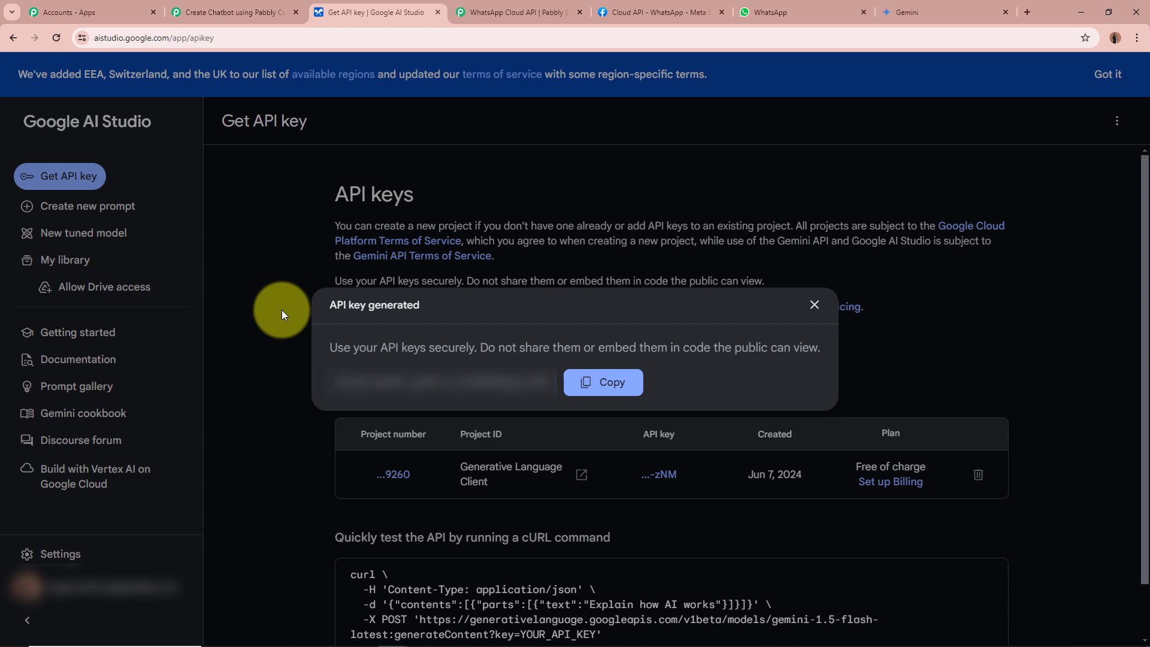
{"action": "left_click", "coordinate": [601, 394]}
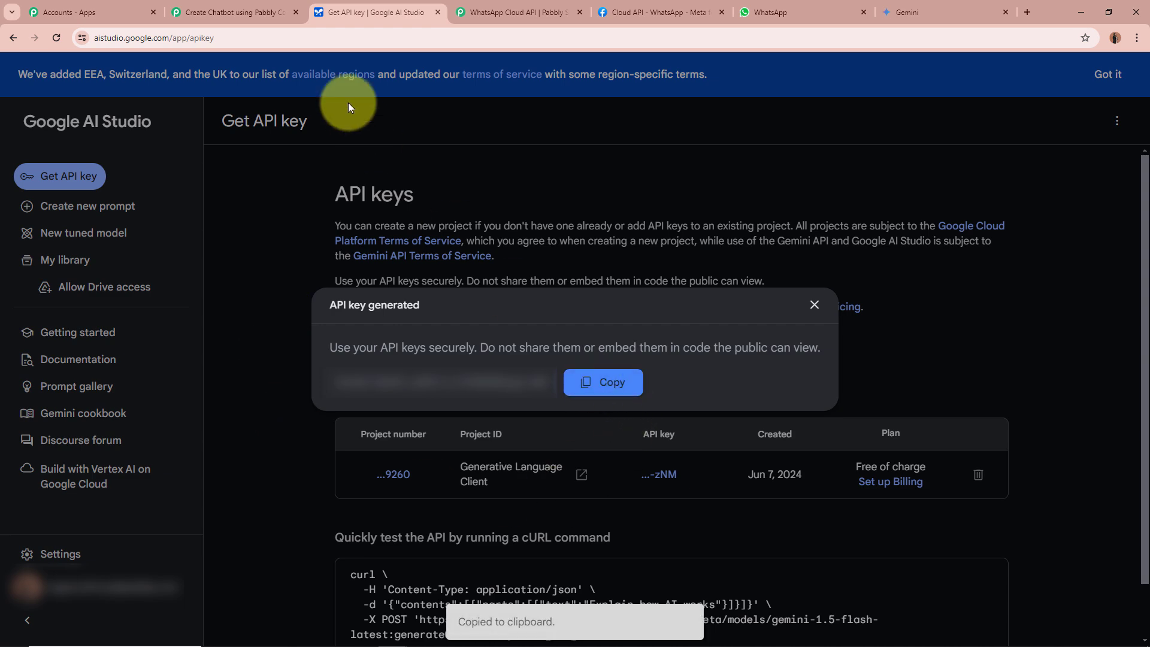
Switch back to the Pabbly Connect workflow, paste the API key into the new Google Generative AI connection, and save it.
{"action": "left_click", "coordinate": [264, 10]}
{"action": "left_click", "coordinate": [614, 423]}
{"action": "key", "text": "ctrl+v"}
{"action": "left_click", "coordinate": [614, 422]}
{"action": "key", "text": "ctrl+v"}
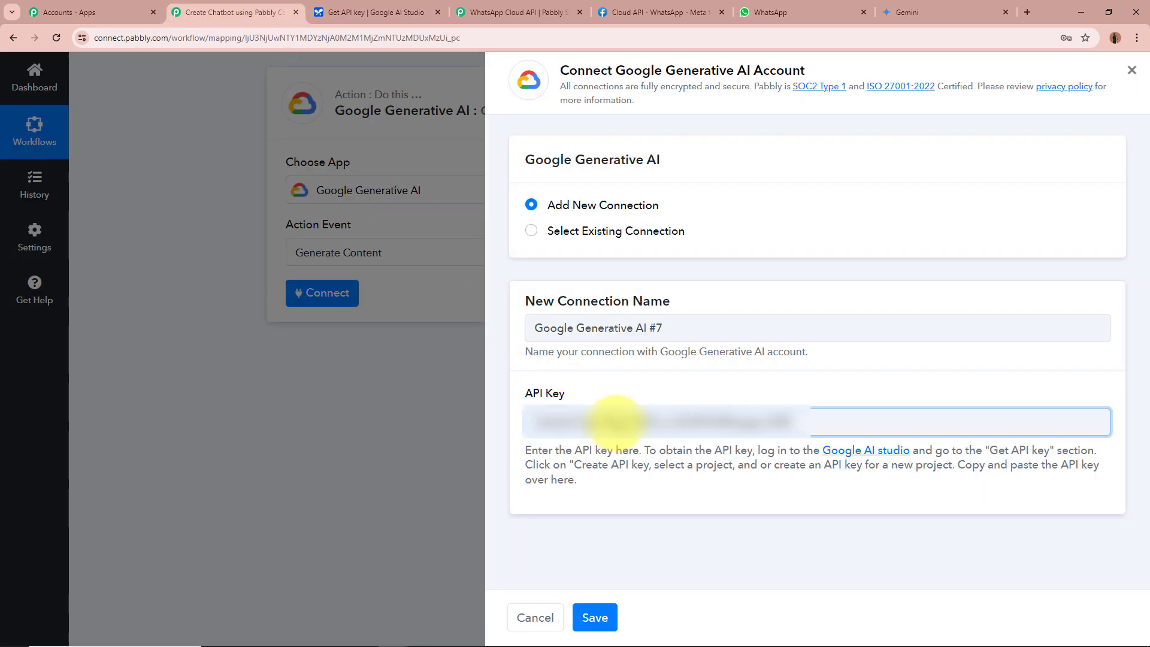
{"action": "left_click", "coordinate": [601, 617]}
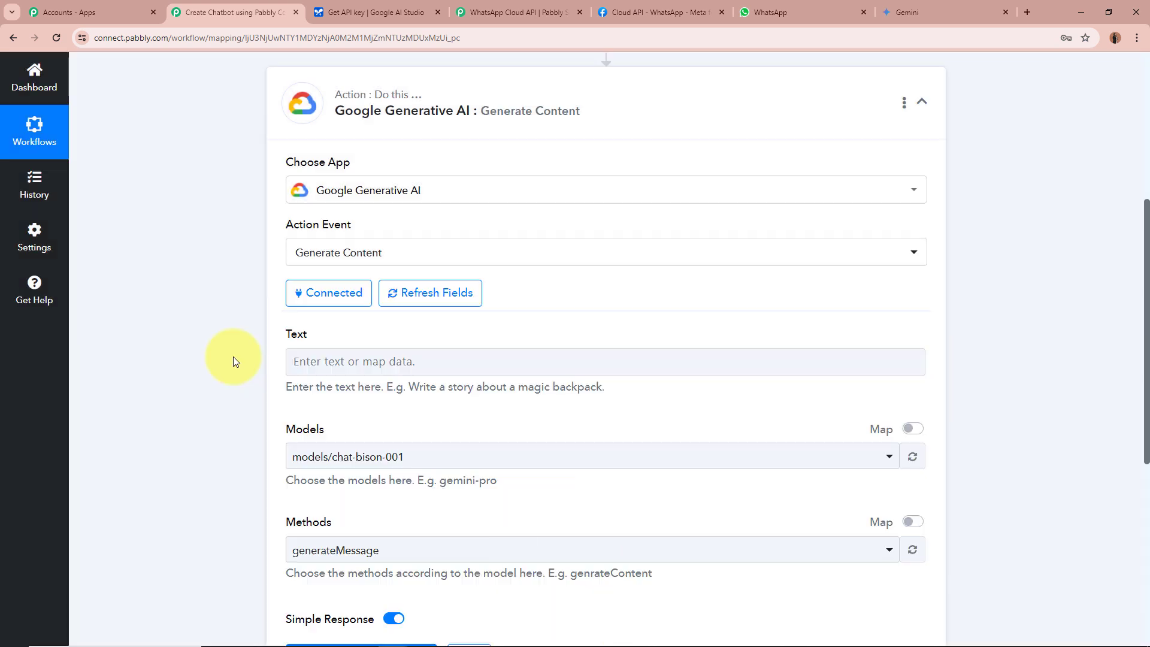
Fill the action's Text with the WhatsApp Chatbot prompt that asks for a reply to the employees' question "(Question)" in small paragraph.
{"action": "scroll", "coordinate": [233, 357], "scroll_direction": "down", "scroll_amount": 2}
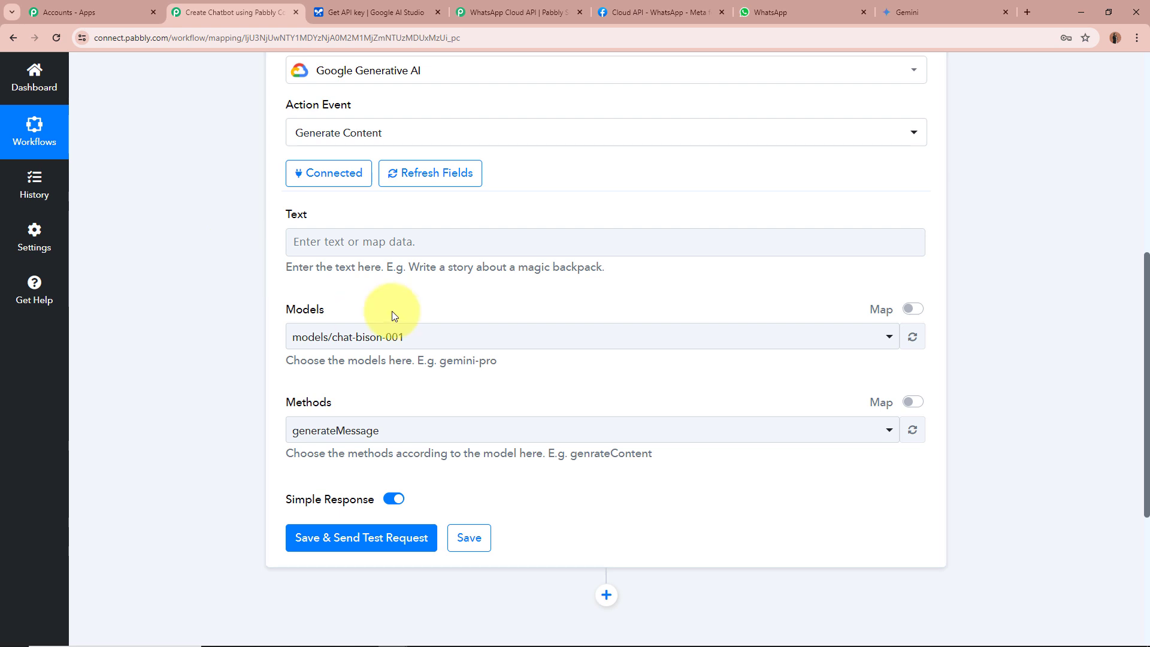
{"action": "left_click", "coordinate": [288, 241]}
{"action": "key", "text": "ctrl+v"}
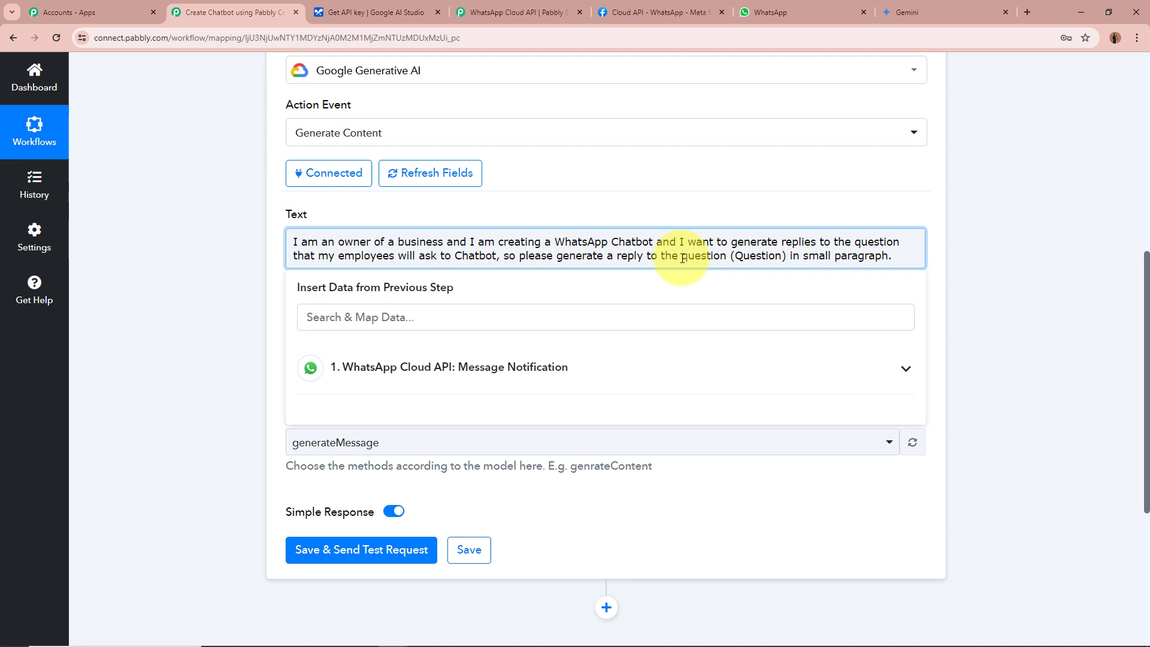
Replace the "(Question)" placeholder in the prompt with the mapped Messages 0 Text Body value from the WhatsApp Cloud API trigger.
{"action": "left_click_drag", "start_coordinate": [732, 256], "coordinate": [788, 255]}
{"action": "key", "text": "BackSpace"}
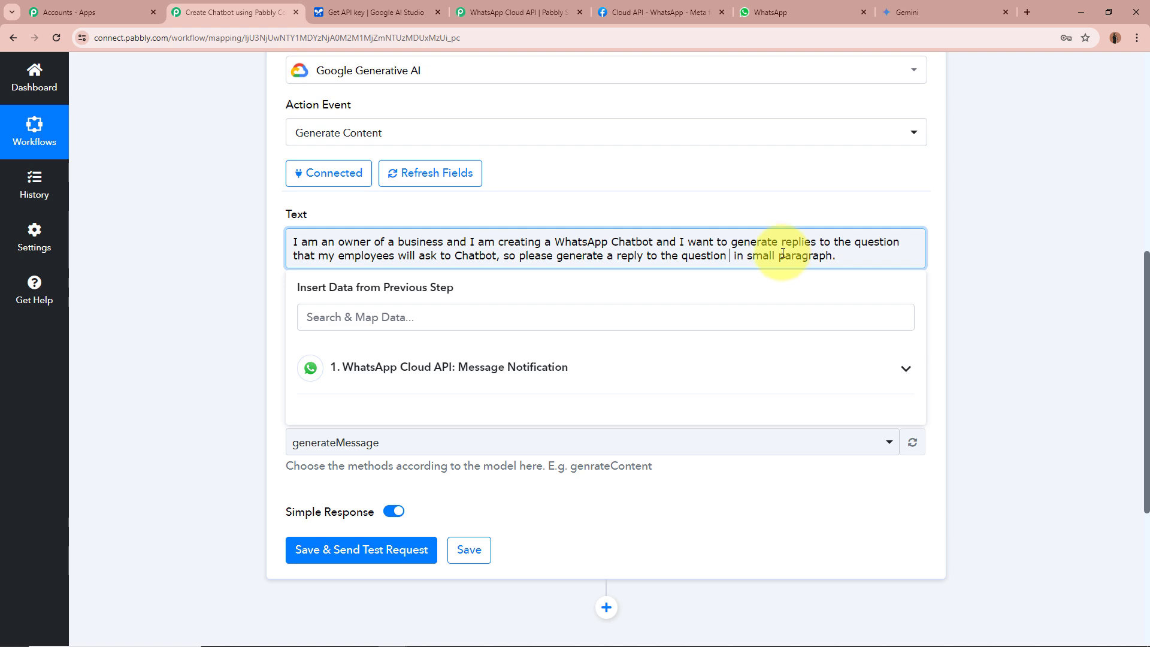
{"action": "scroll", "coordinate": [782, 253], "scroll_direction": "up", "scroll_amount": 7}
{"action": "scroll", "coordinate": [782, 253], "scroll_direction": "down", "scroll_amount": 8}
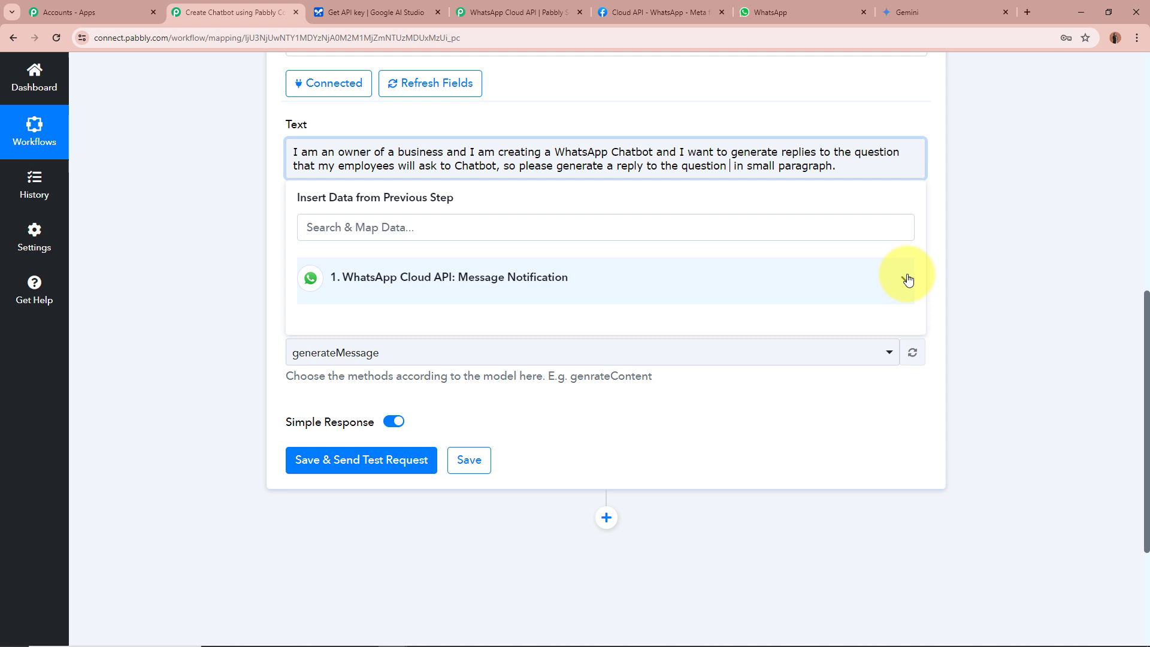
{"action": "scroll", "coordinate": [906, 276], "scroll_direction": "up", "scroll_amount": 1}
{"action": "left_click", "coordinate": [899, 339]}
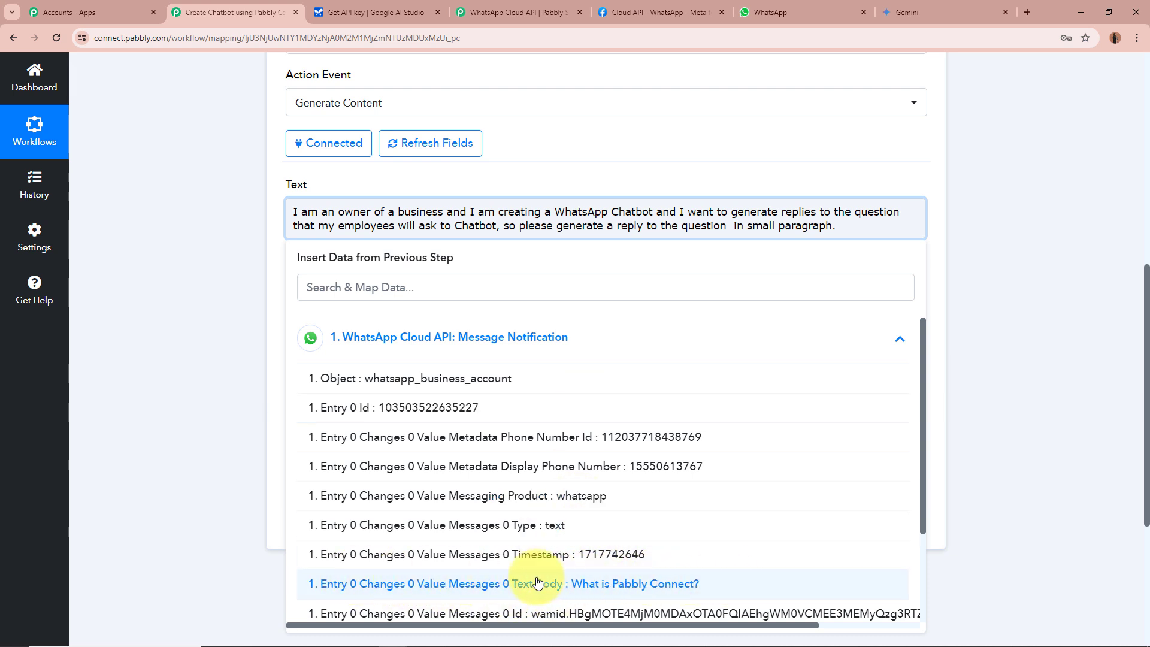
{"action": "left_click", "coordinate": [716, 593]}
{"action": "left_click", "coordinate": [1018, 486]}
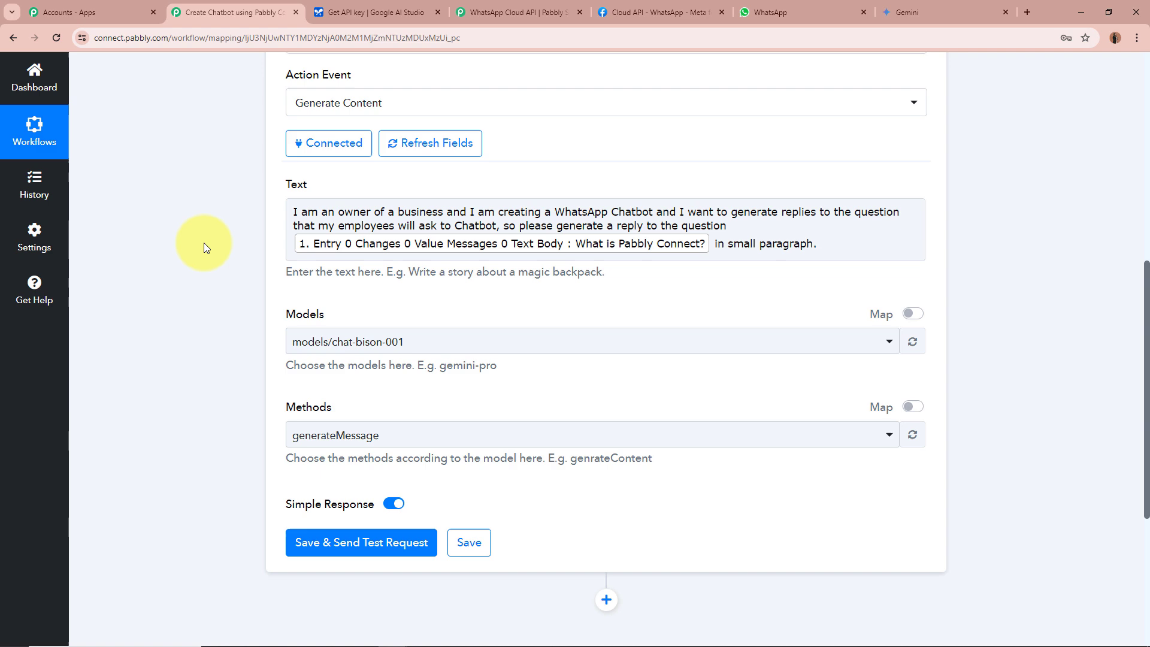
Set the Google Generative AI action's model to models/gemini-pro and its method to generateContent.
{"action": "scroll", "coordinate": [203, 243], "scroll_direction": "up", "scroll_amount": 7}
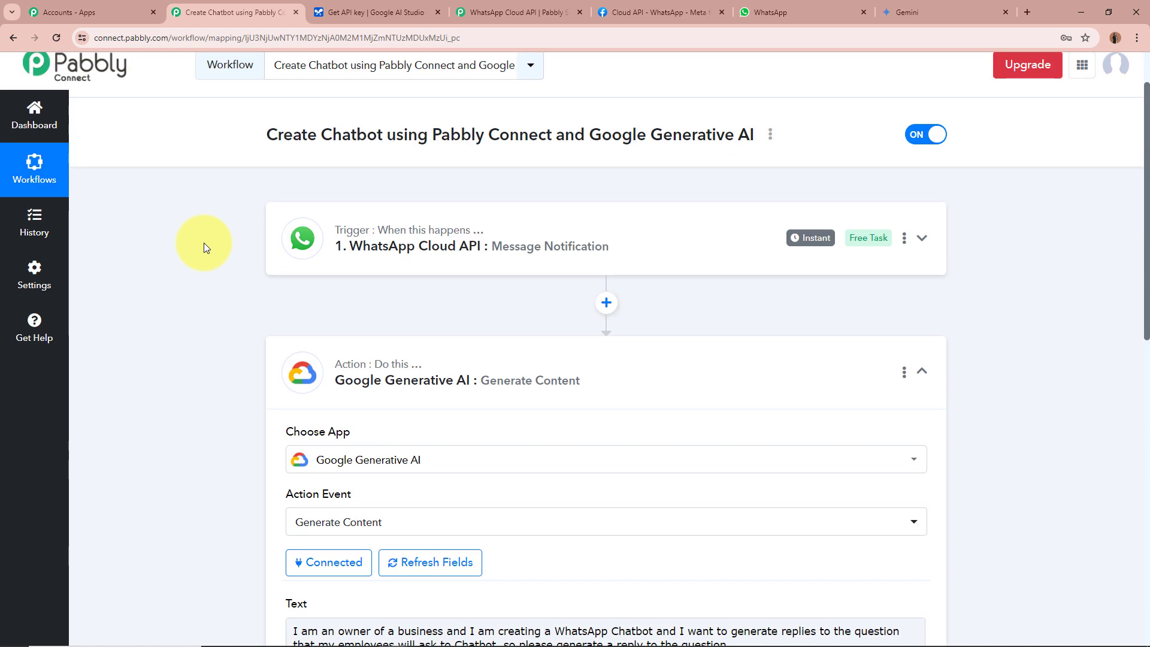
{"action": "scroll", "coordinate": [204, 243], "scroll_direction": "down", "scroll_amount": 9}
{"action": "scroll", "coordinate": [325, 243], "scroll_direction": "up", "scroll_amount": 3}
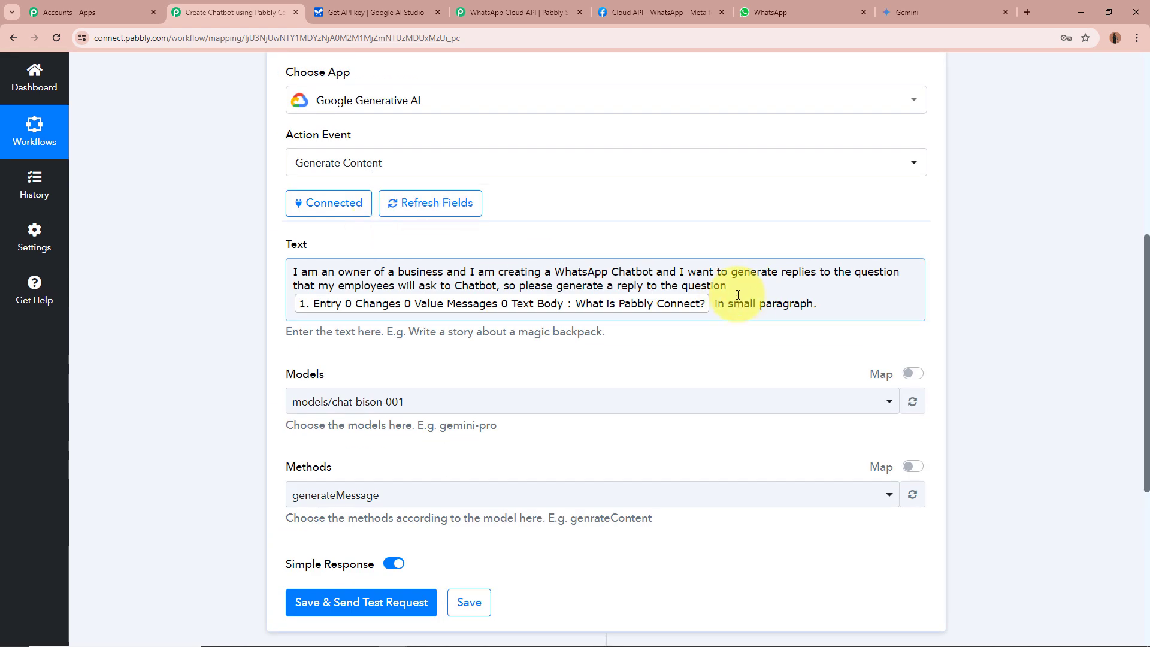
{"action": "scroll", "coordinate": [215, 323], "scroll_direction": "down", "scroll_amount": 2}
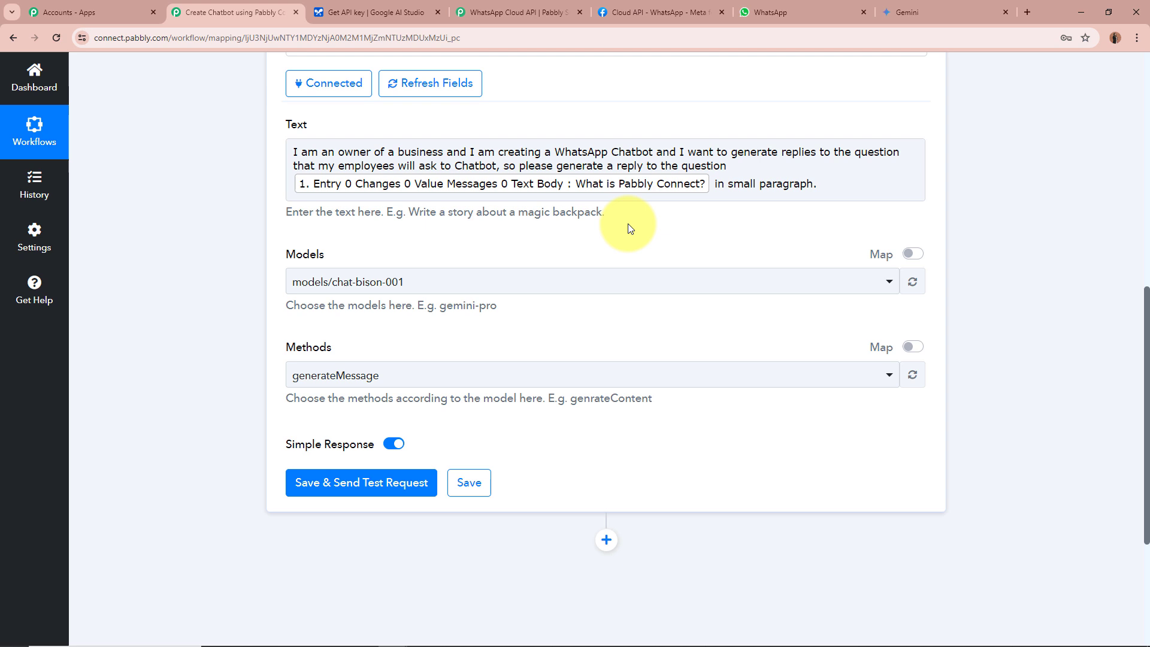
{"action": "scroll", "coordinate": [628, 228], "scroll_direction": "down", "scroll_amount": 1}
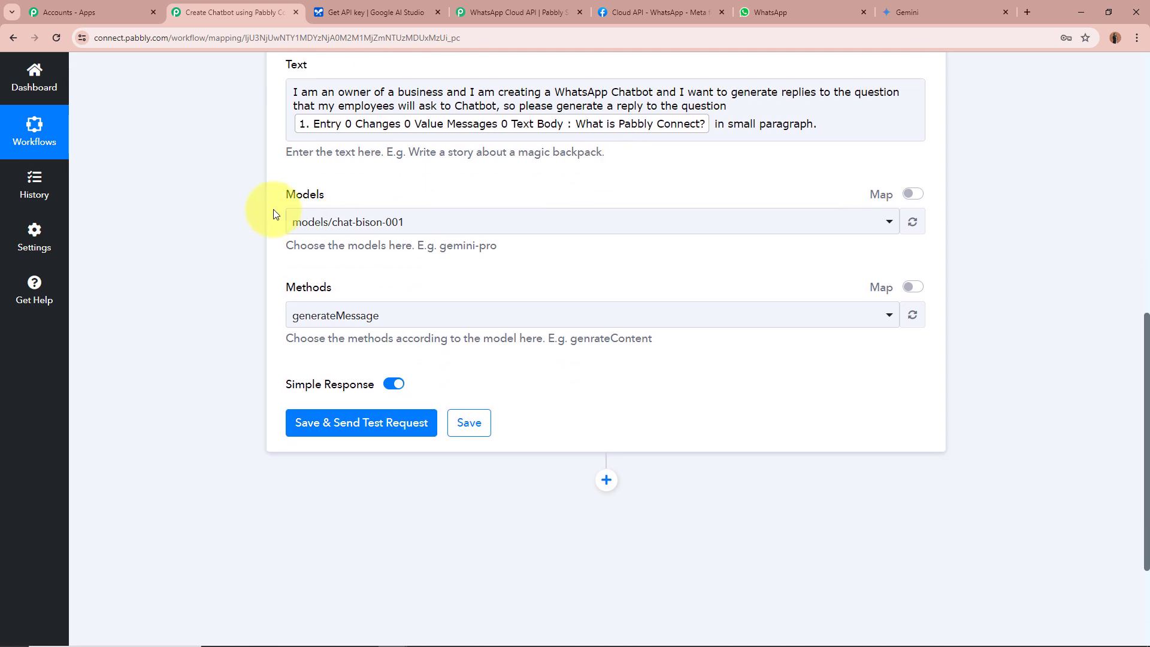
{"action": "left_click", "coordinate": [424, 230]}
{"action": "scroll", "coordinate": [423, 384], "scroll_direction": "down", "scroll_amount": 3}
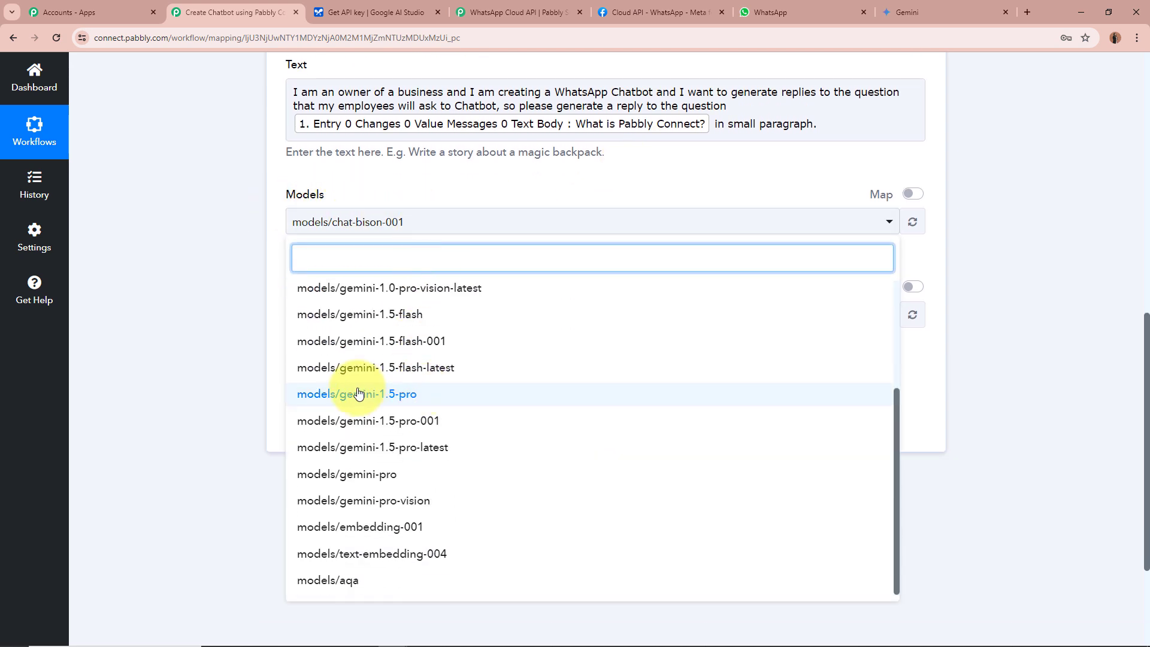
{"action": "left_click", "coordinate": [348, 475]}
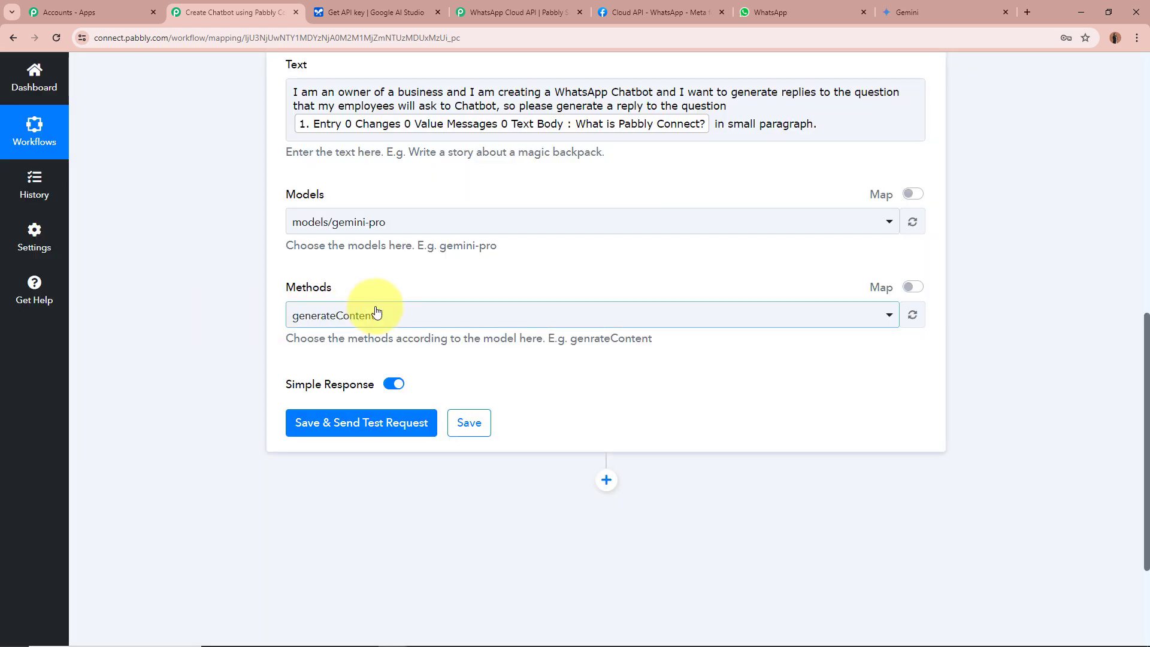
{"action": "left_click", "coordinate": [376, 312]}
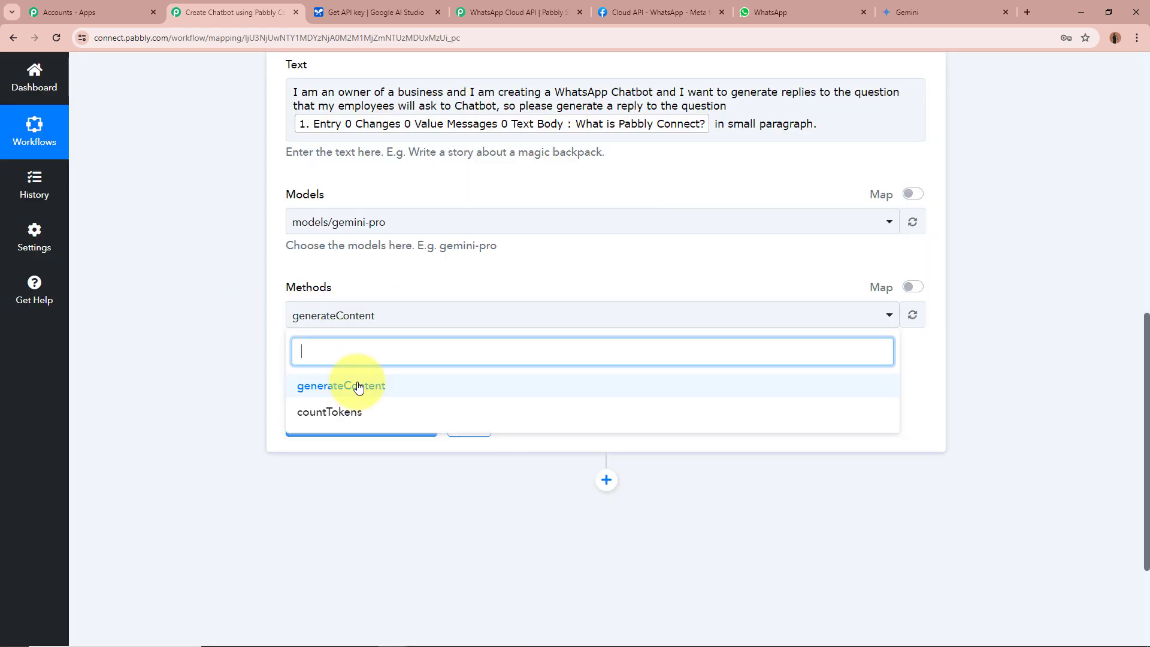
{"action": "left_click", "coordinate": [359, 383]}
{"action": "scroll", "coordinate": [239, 322], "scroll_direction": "up", "scroll_amount": 2}
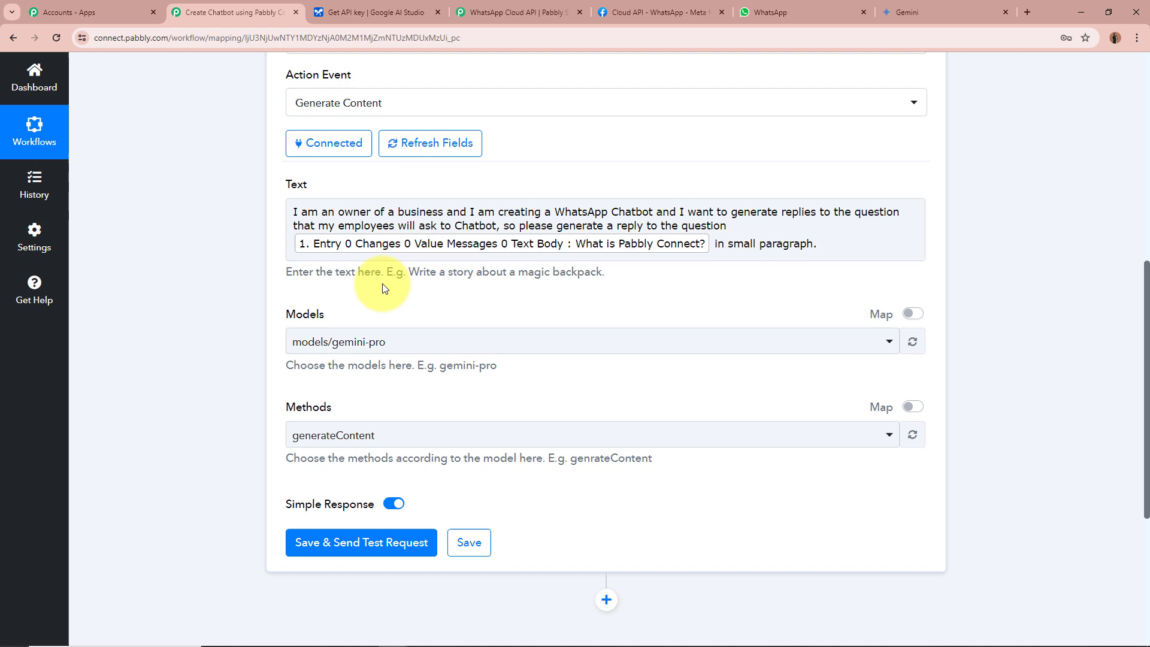
{"action": "scroll", "coordinate": [228, 294], "scroll_direction": "down", "scroll_amount": 4}
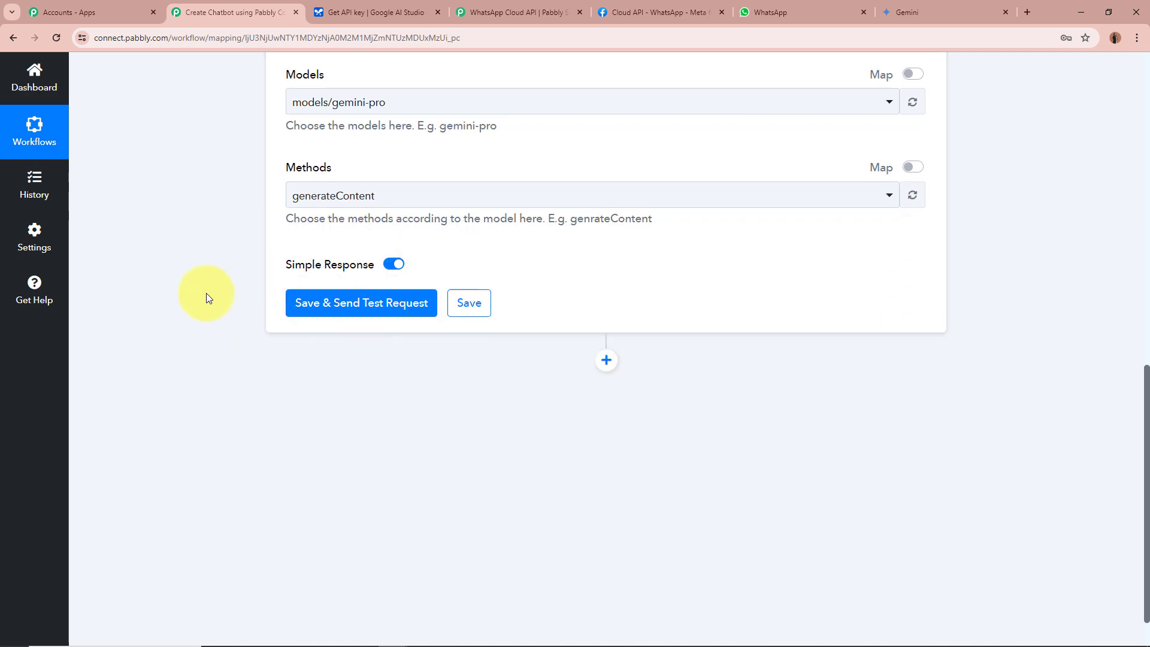
Save the Google Generative AI action with a test request and examine the full generated reply text in the received response.
{"action": "left_click", "coordinate": [361, 303]}
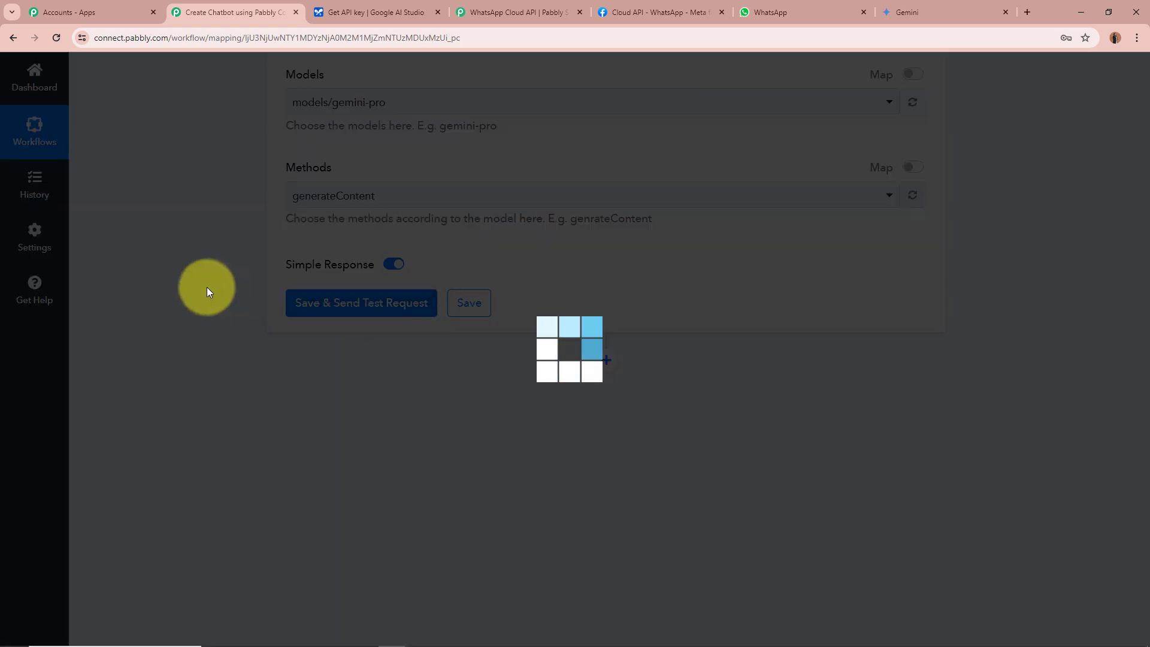
{"action": "scroll", "coordinate": [228, 260], "scroll_direction": "down", "scroll_amount": 1}
{"action": "scroll", "coordinate": [232, 267], "scroll_direction": "down", "scroll_amount": 2}
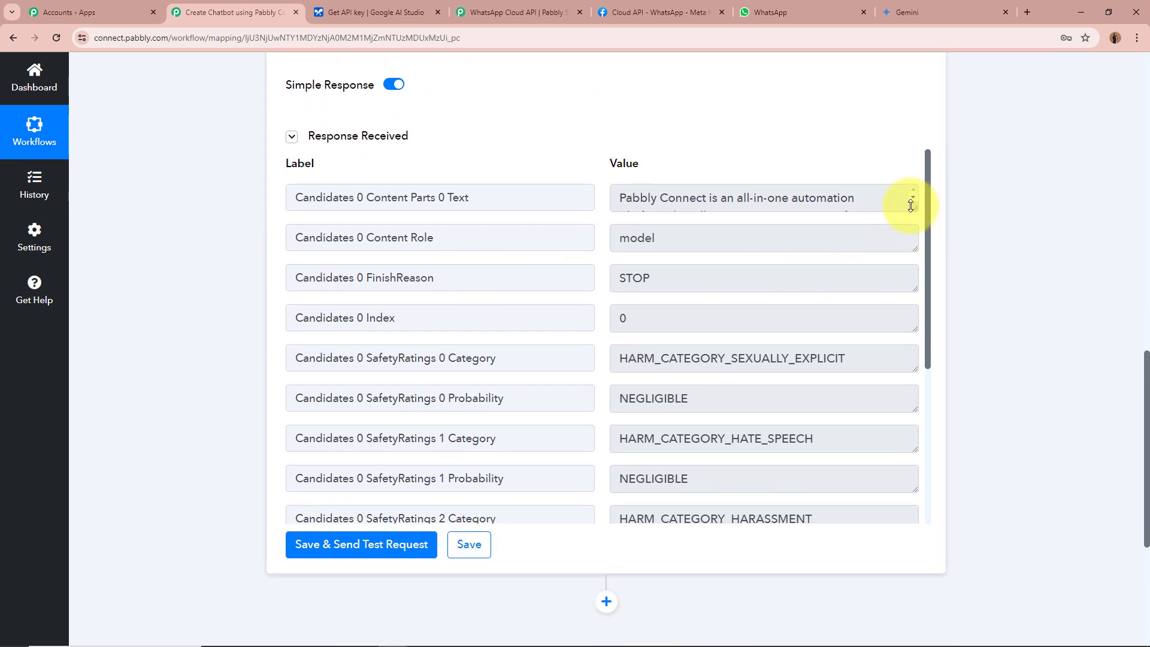
{"action": "left_click_drag", "start_coordinate": [915, 209], "coordinate": [914, 430]}
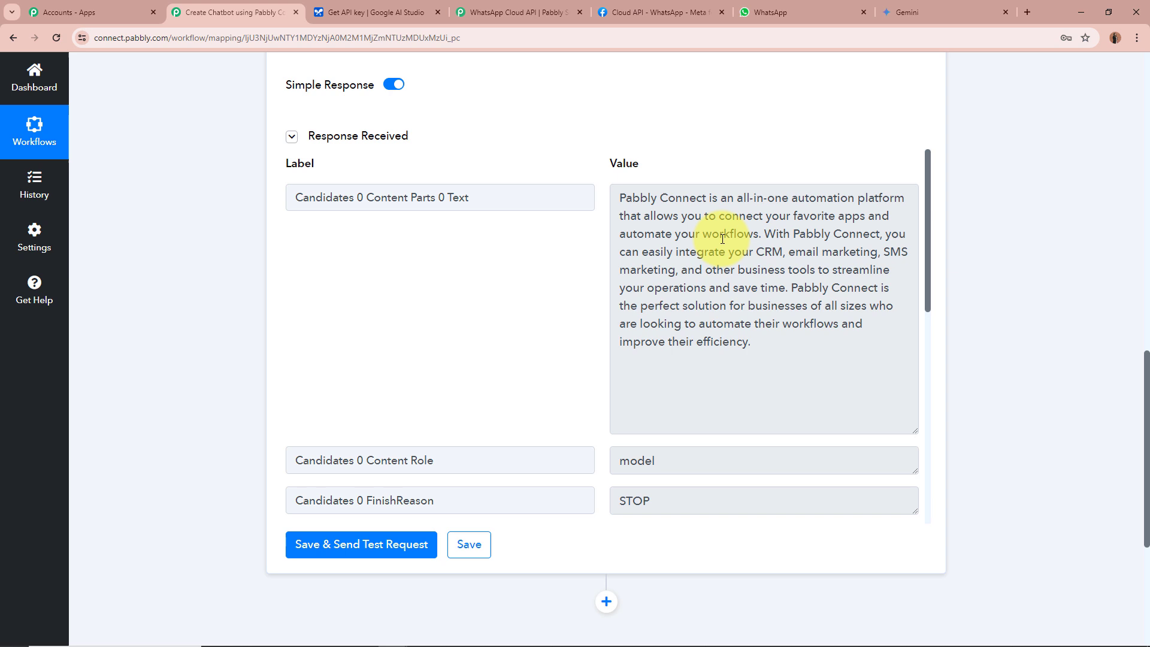
{"action": "left_click_drag", "start_coordinate": [623, 199], "coordinate": [752, 359]}
{"action": "left_click", "coordinate": [760, 361]}
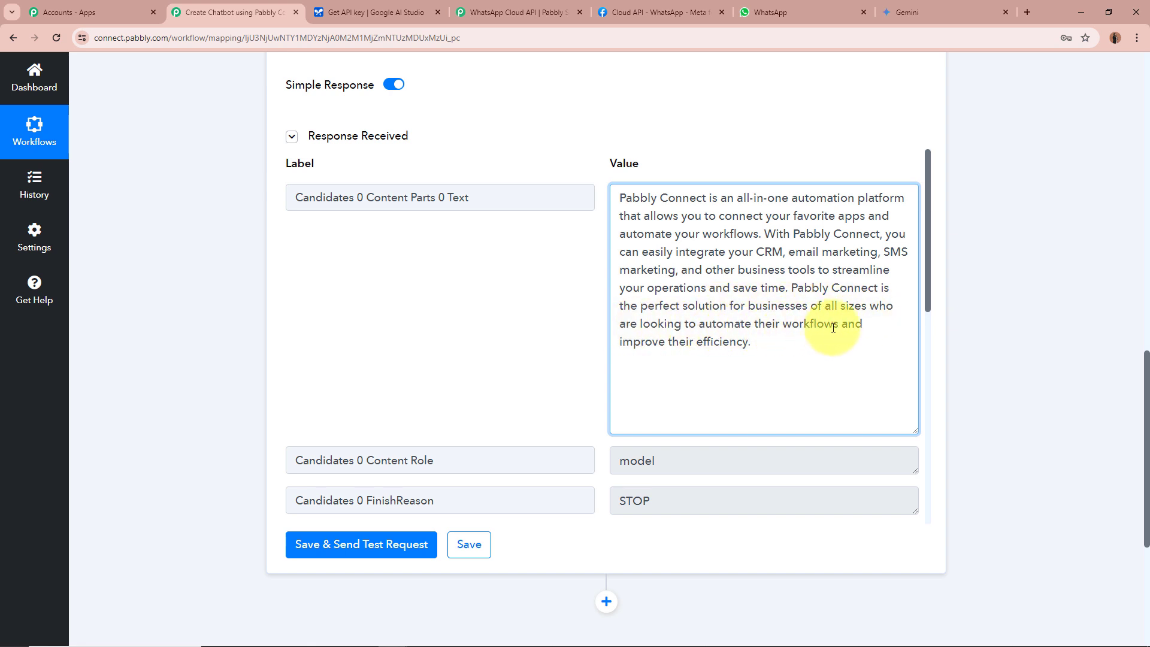
{"action": "scroll", "coordinate": [987, 347], "scroll_direction": "up", "scroll_amount": 1}
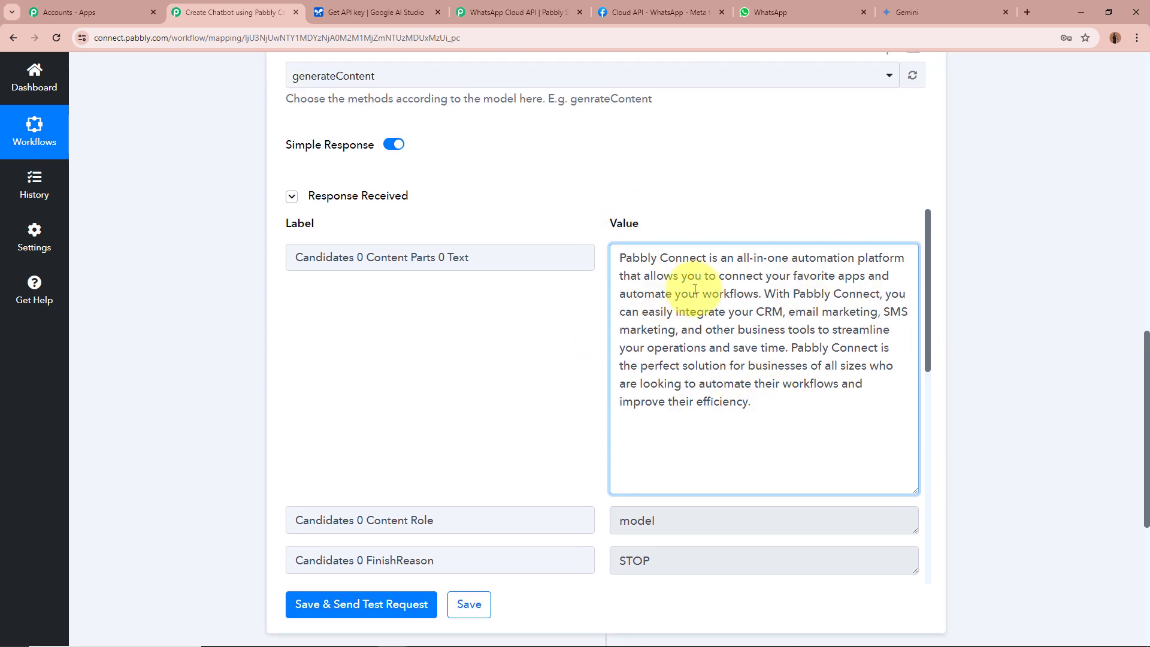
{"action": "scroll", "coordinate": [1005, 388], "scroll_direction": "up", "scroll_amount": 1}
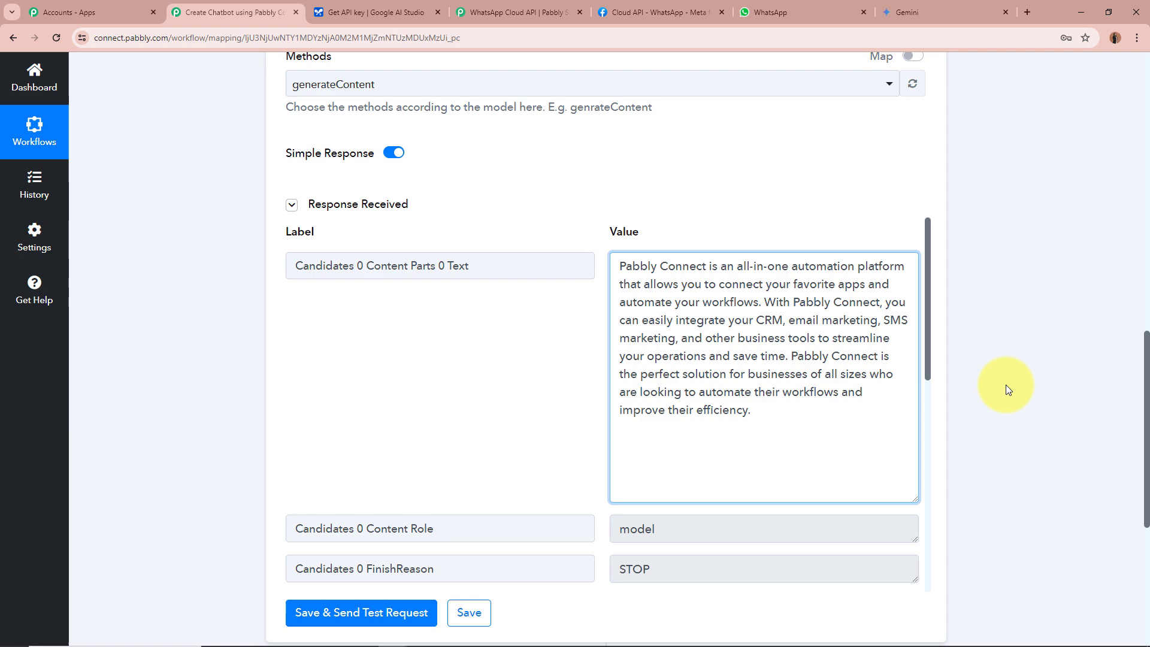
Add a WhatsApp Cloud API action with the Send Text Message event after the Google Generative AI step.
{"action": "scroll", "coordinate": [1005, 385], "scroll_direction": "up", "scroll_amount": 10}
{"action": "left_click", "coordinate": [919, 371]}
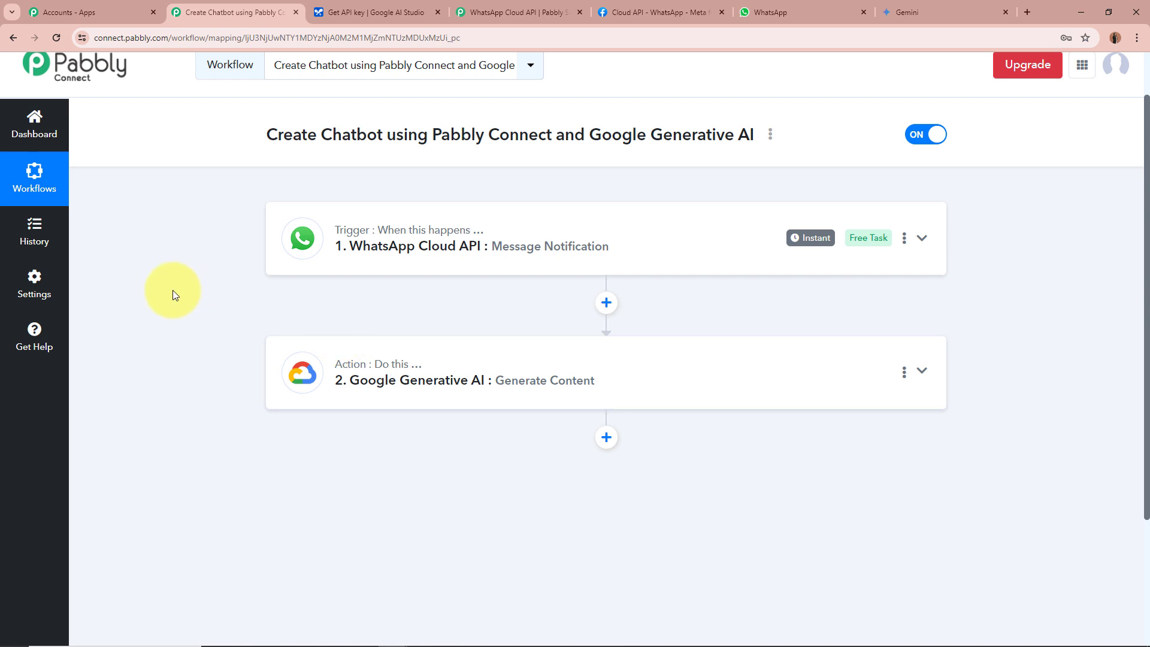
{"action": "scroll", "coordinate": [174, 295], "scroll_direction": "down", "scroll_amount": 2}
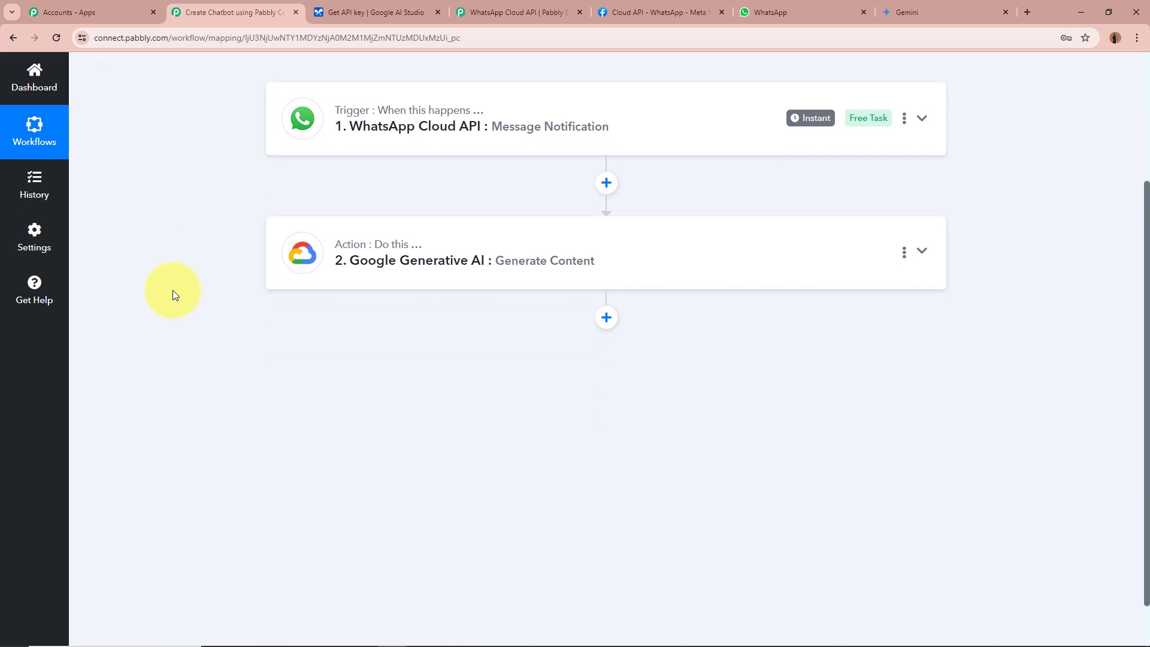
{"action": "left_click", "coordinate": [607, 317]}
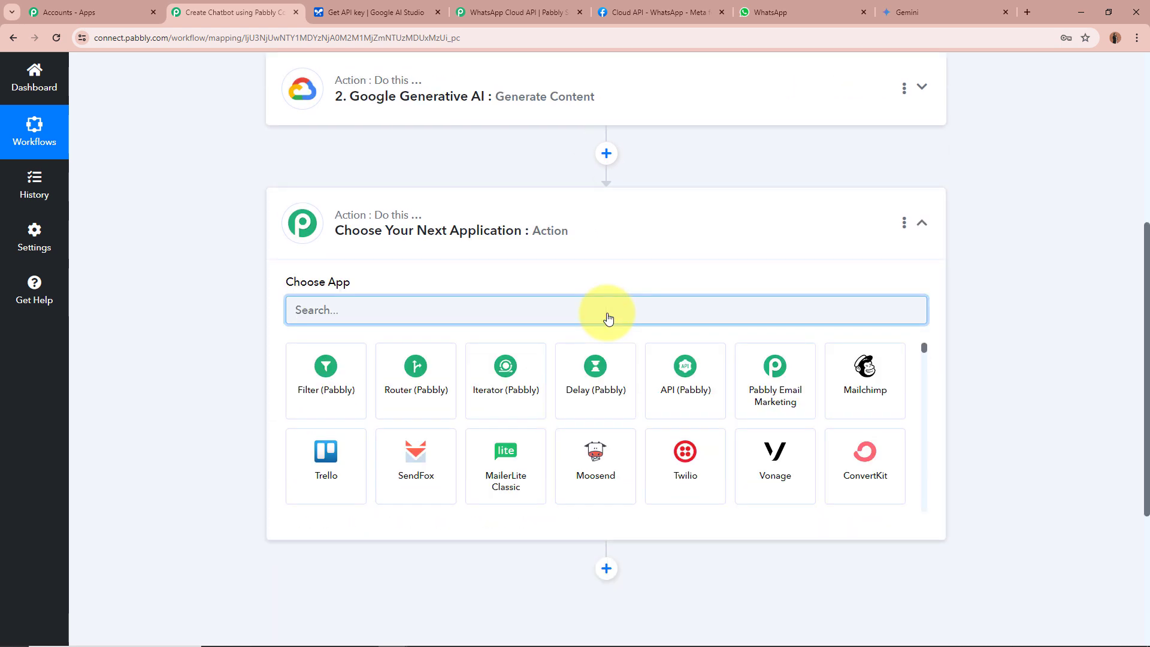
{"action": "type", "text": "Whats"}
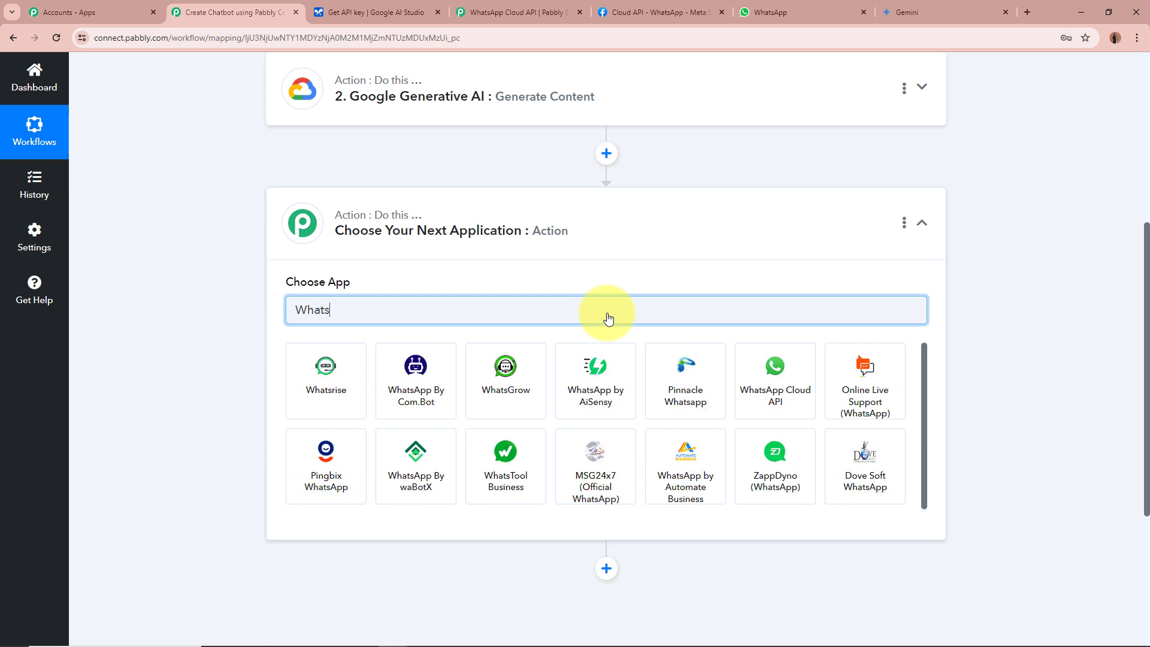
{"action": "type", "text": "App"}
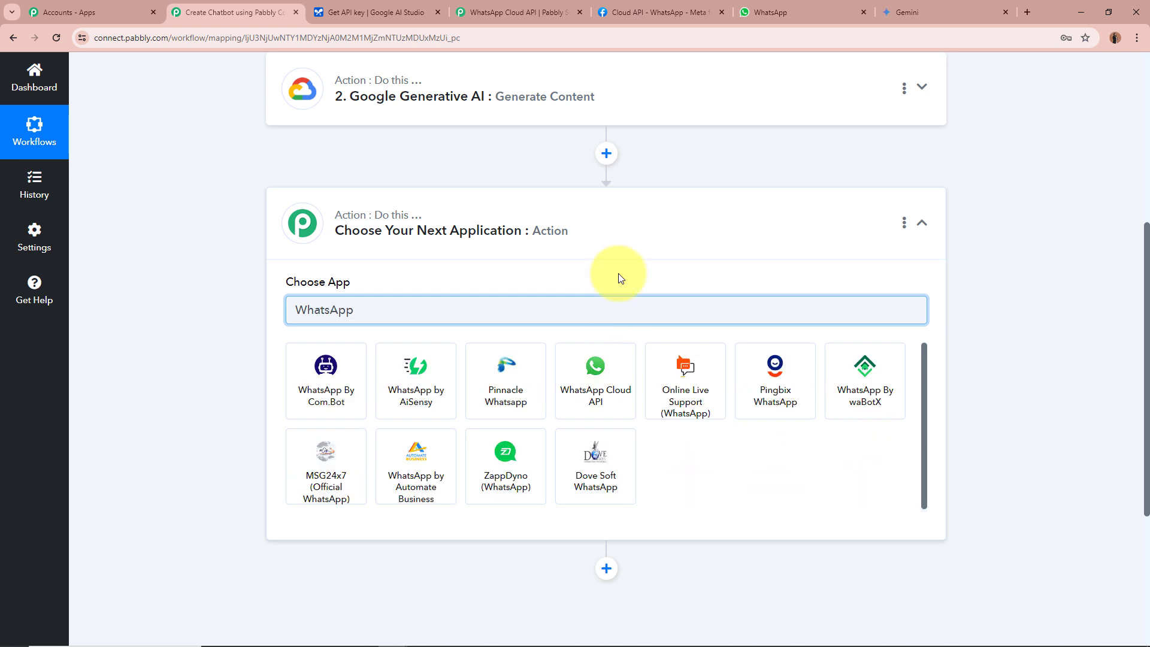
{"action": "left_click", "coordinate": [596, 371]}
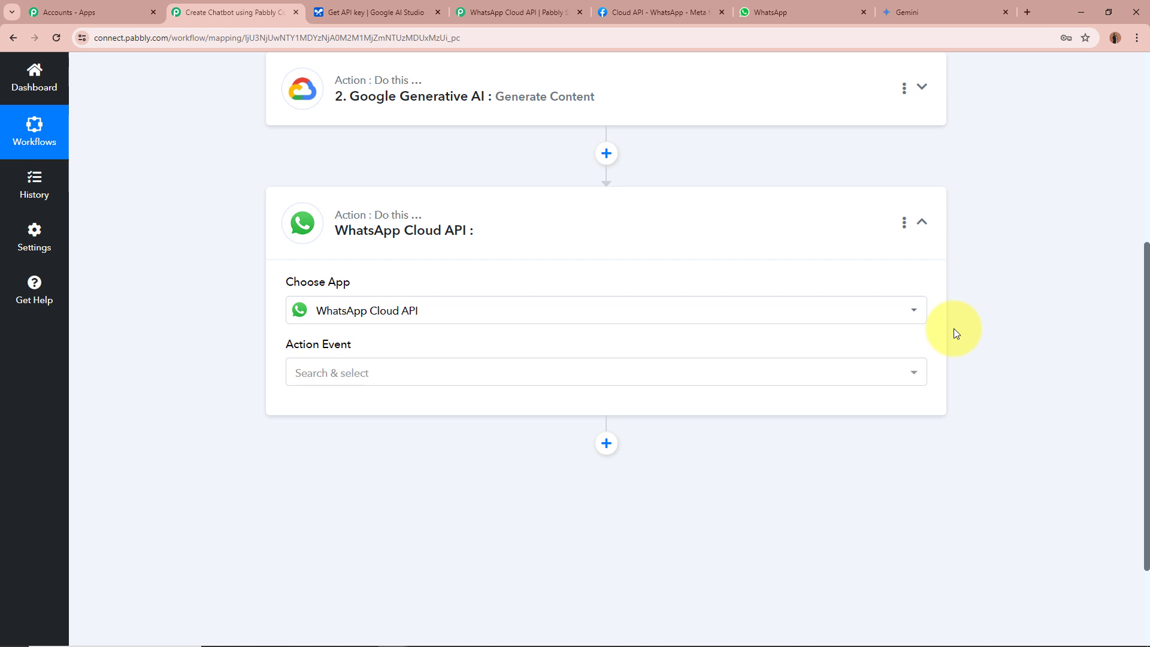
{"action": "left_click", "coordinate": [363, 378]}
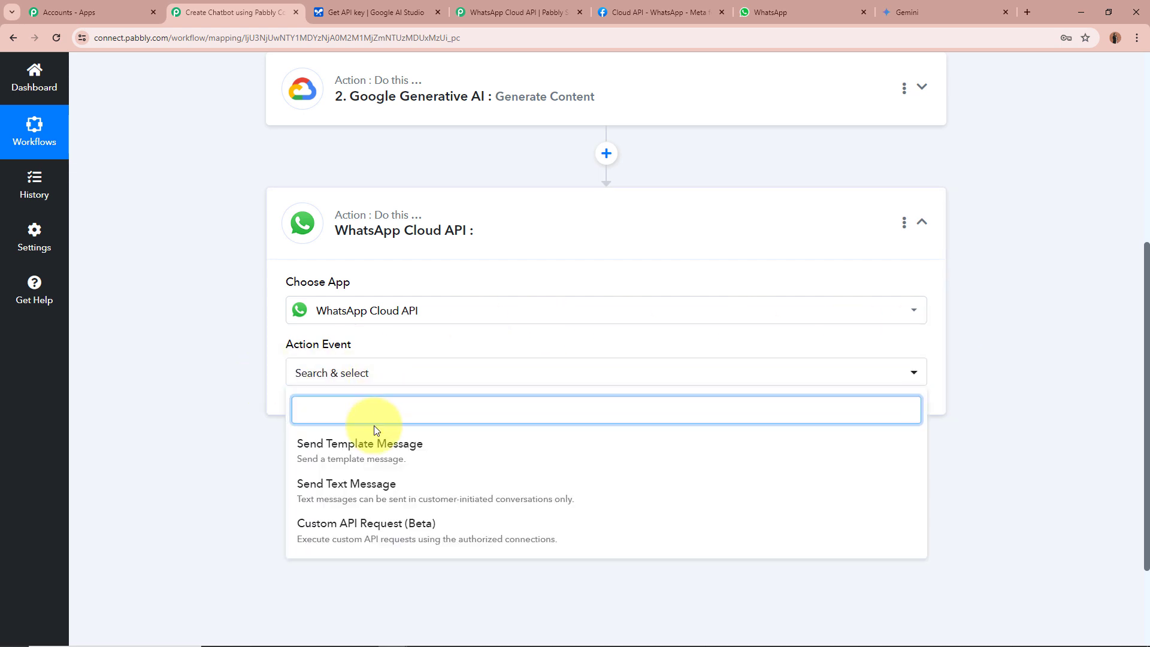
{"action": "left_click", "coordinate": [339, 486]}
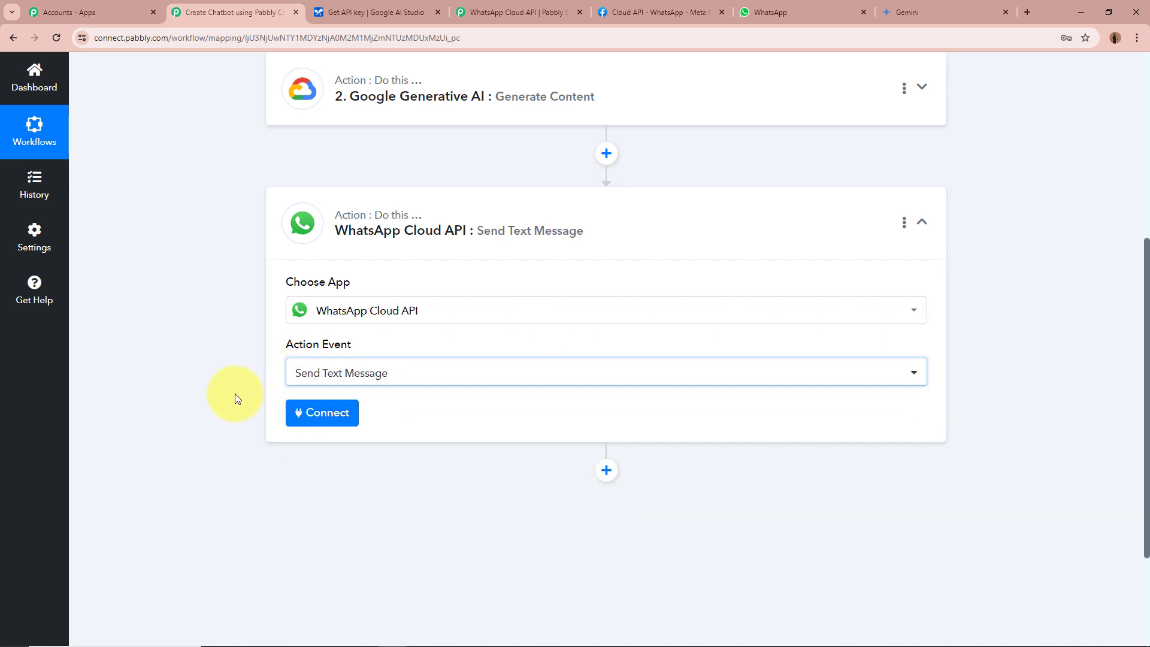
Start adding a new WhatsApp Cloud API connection for the Send Text Message action.
{"action": "scroll", "coordinate": [234, 394], "scroll_direction": "up", "scroll_amount": 4}
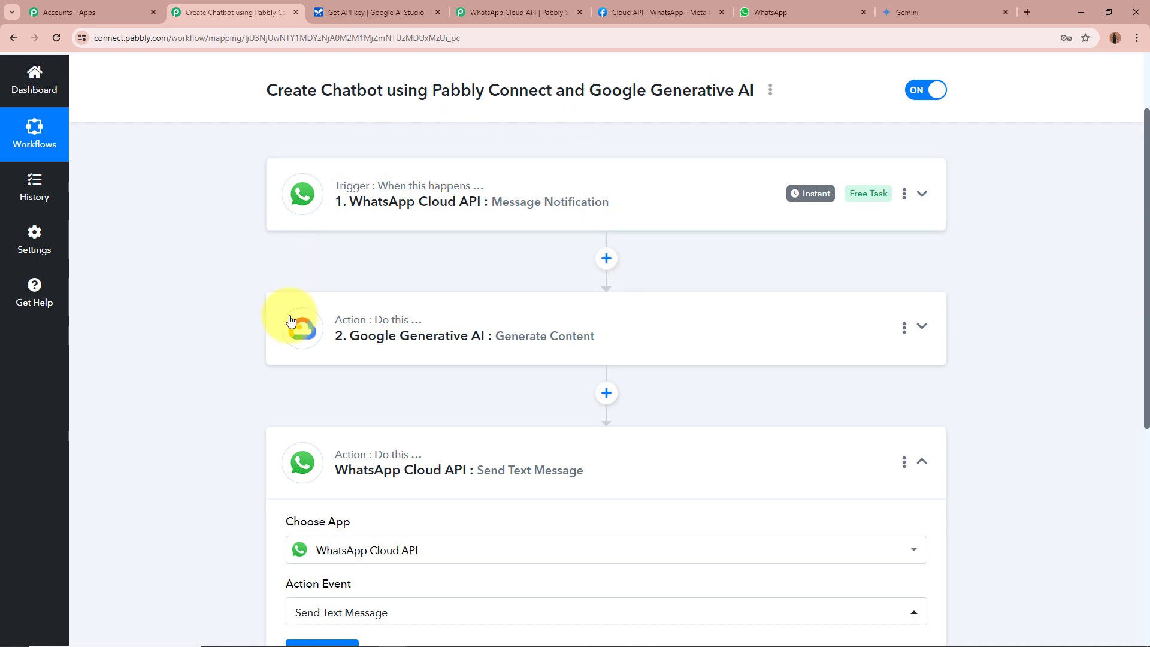
{"action": "scroll", "coordinate": [239, 346], "scroll_direction": "down", "scroll_amount": 5}
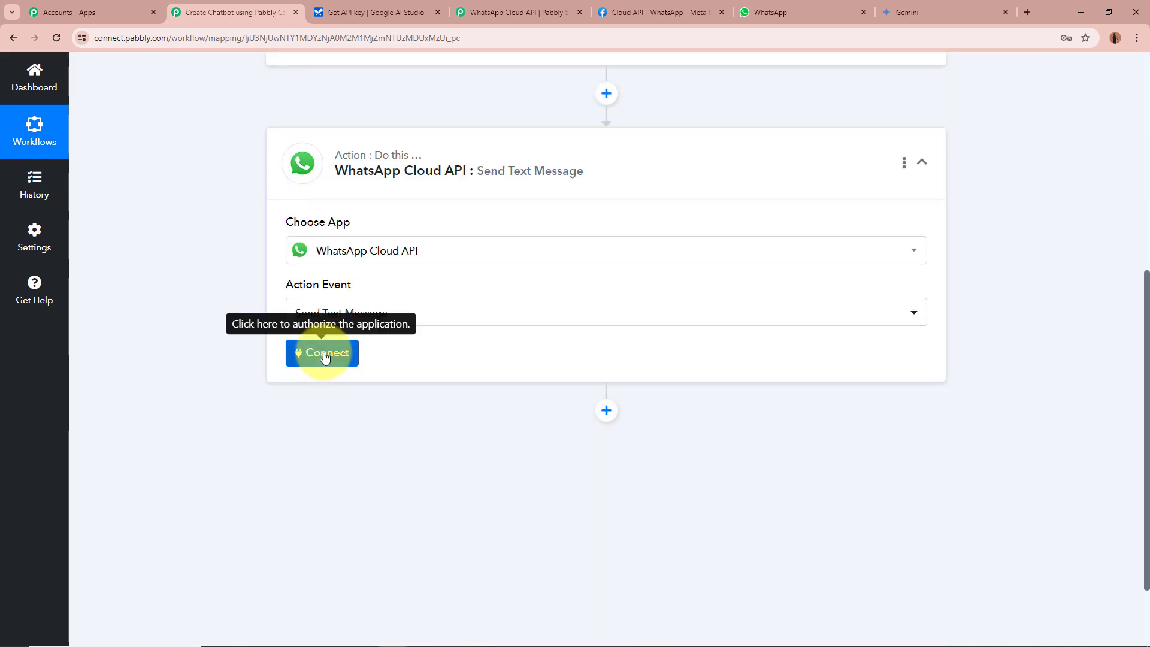
{"action": "left_click", "coordinate": [326, 359]}
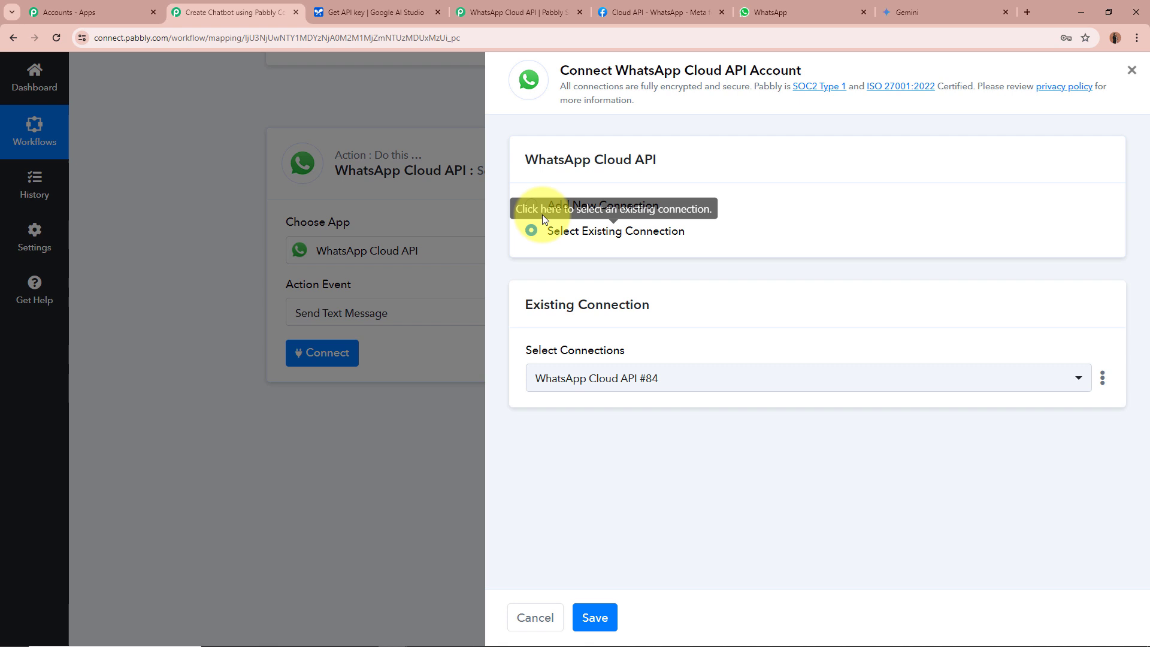
{"action": "left_click", "coordinate": [532, 207]}
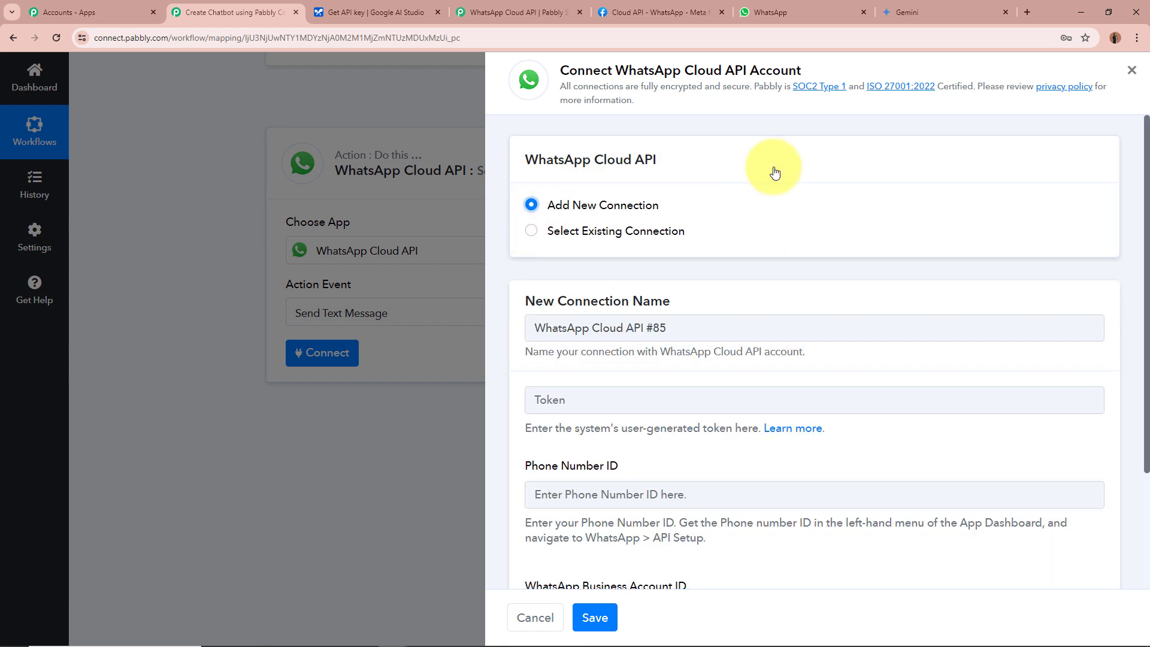
{"action": "scroll", "coordinate": [814, 252], "scroll_direction": "down", "scroll_amount": 3}
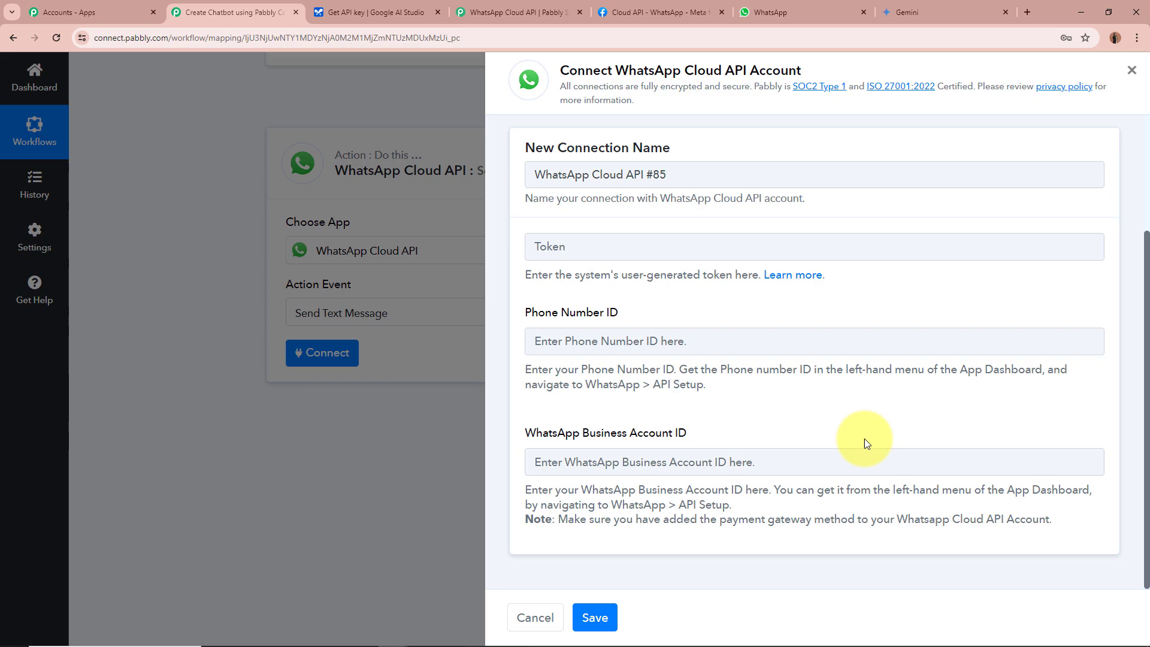
Examine the linked WhatsApp Cloud API forum thread for guidance on setup and generating a permanent token, and close it.
{"action": "left_click", "coordinate": [794, 276]}
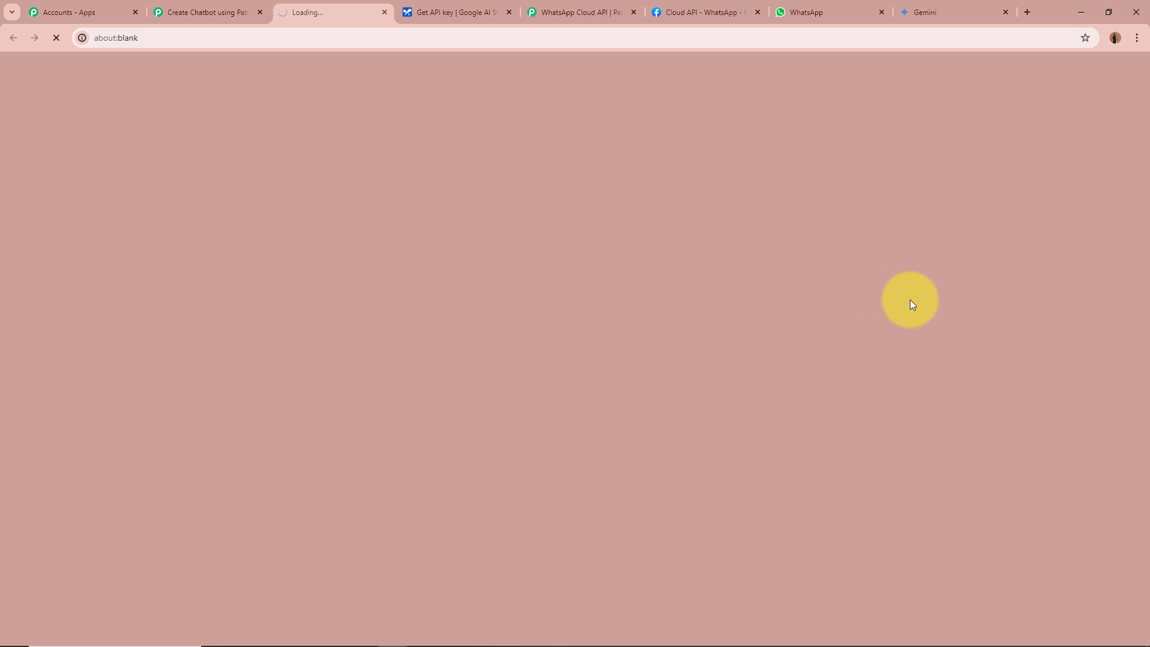
{"action": "scroll", "coordinate": [983, 303], "scroll_direction": "down", "scroll_amount": 3}
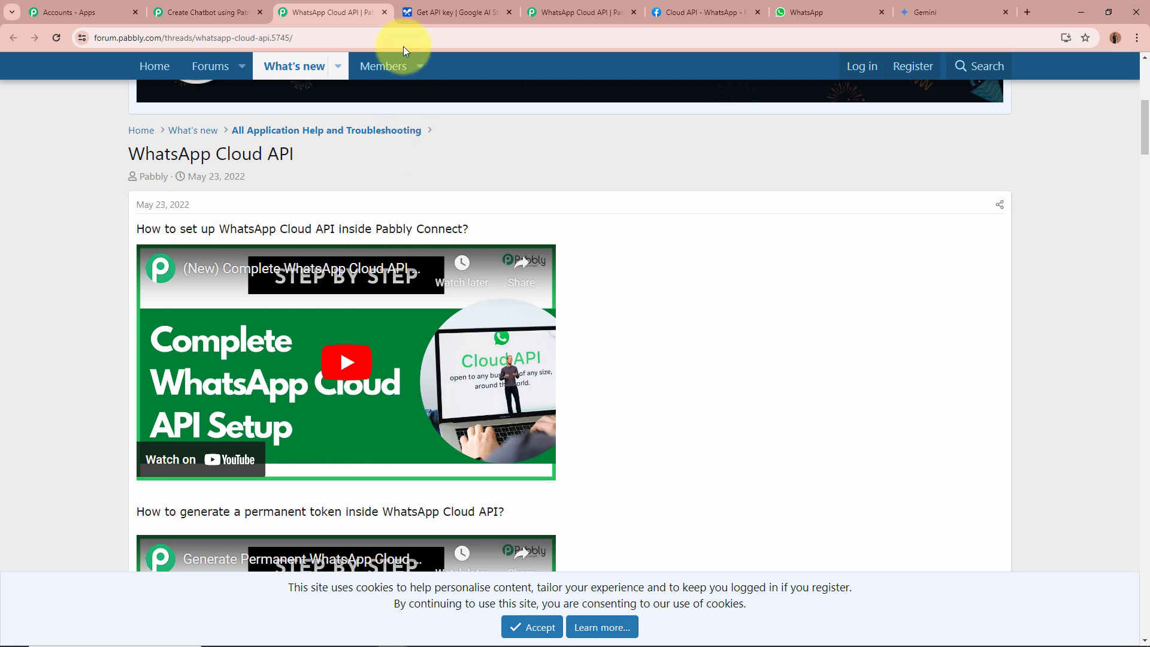
{"action": "left_click", "coordinate": [384, 13]}
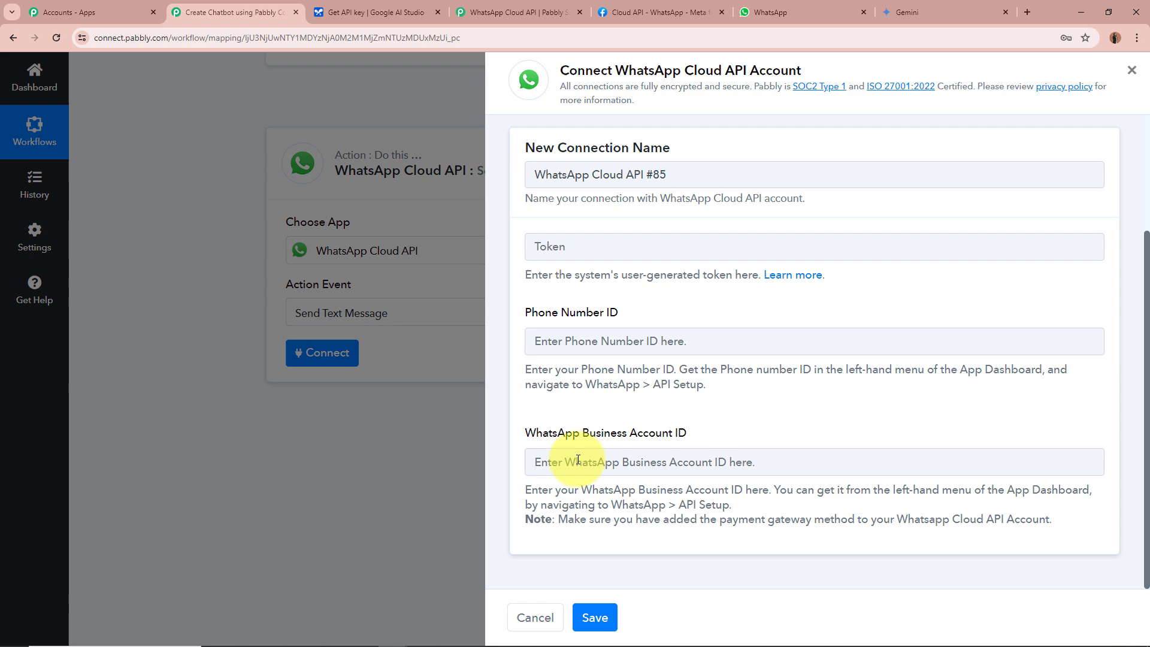
Copy the temporary access token from Meta for Developers' API Setup page into the new connection's Token field in Pabbly Connect.
{"action": "key", "text": "ctrl+5"}
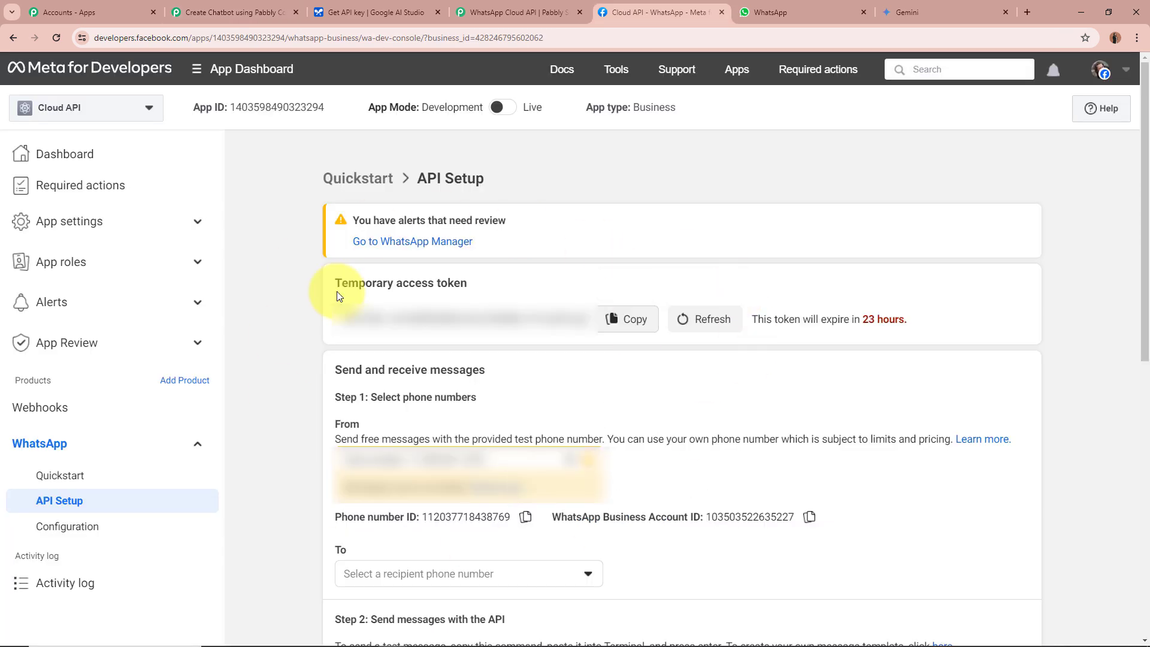
{"action": "left_click_drag", "start_coordinate": [440, 284], "coordinate": [501, 282]}
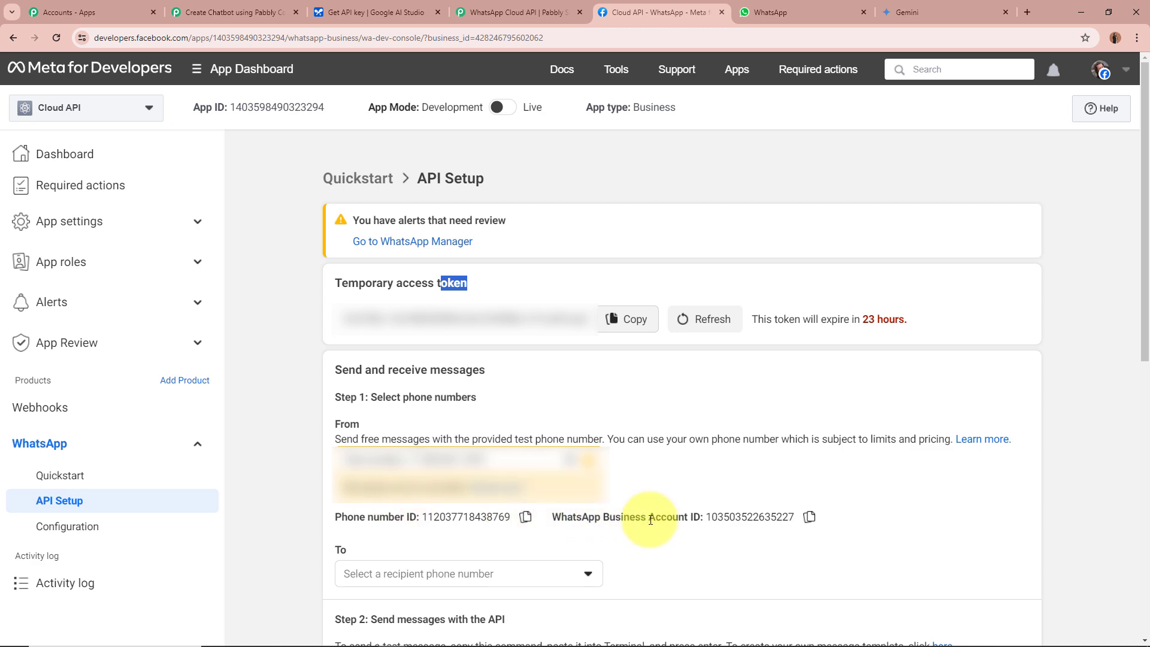
{"action": "left_click", "coordinate": [629, 318]}
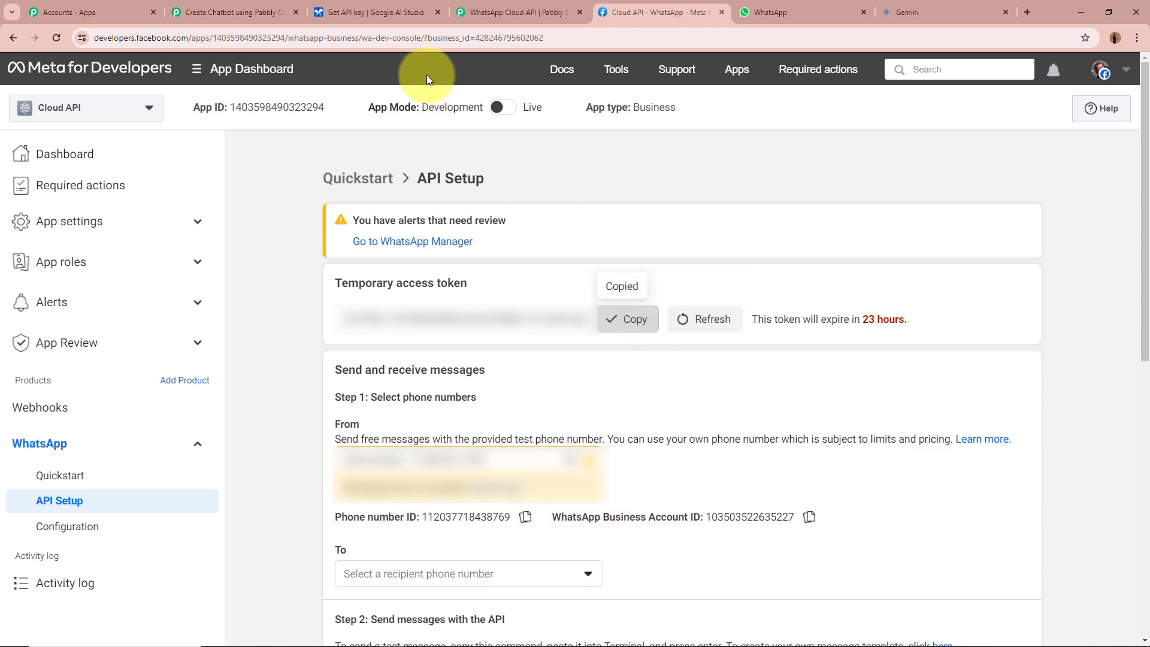
{"action": "left_click", "coordinate": [234, 12]}
{"action": "left_click", "coordinate": [659, 339]}
{"action": "left_click", "coordinate": [656, 246]}
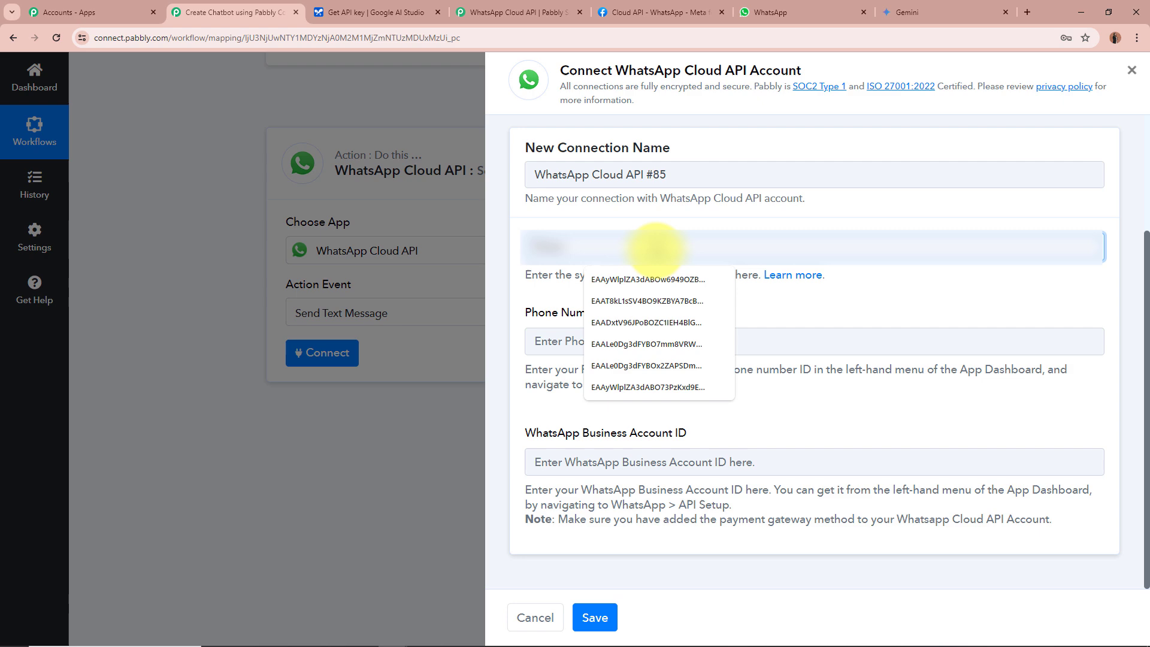
{"action": "key", "text": "ctrl+v"}
Copy the phone number ID from Meta's API Setup page into the connection's Phone Number ID field.
{"action": "left_click", "coordinate": [539, 338]}
{"action": "left_click", "coordinate": [367, 11]}
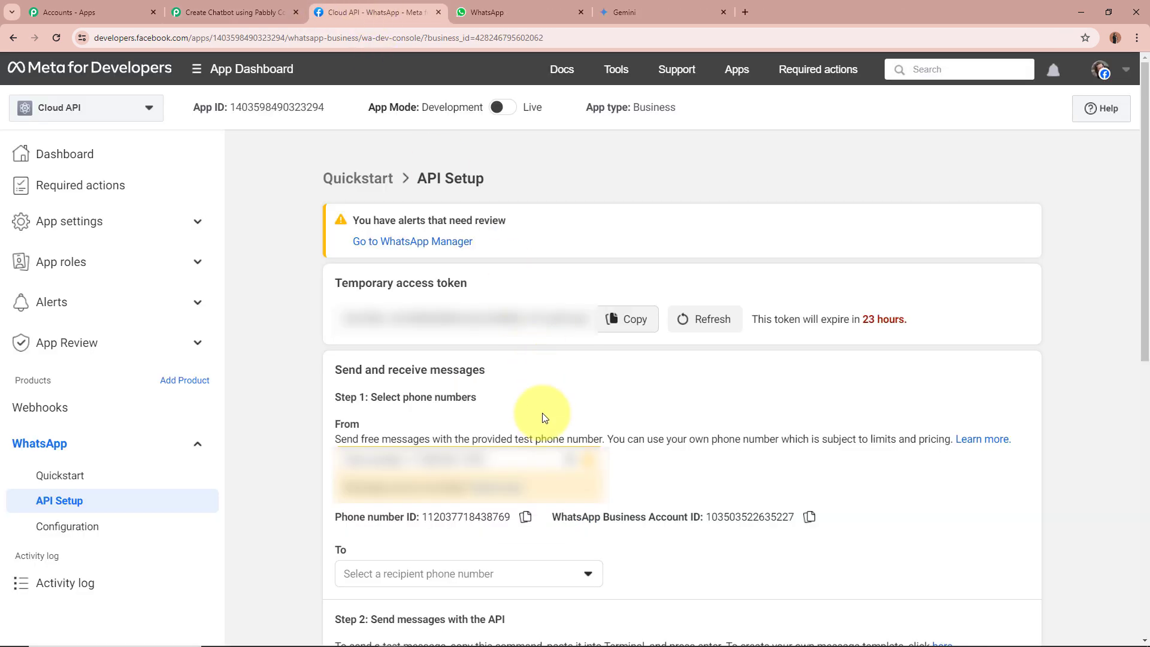
{"action": "left_click", "coordinate": [525, 518]}
{"action": "left_click", "coordinate": [257, 12]}
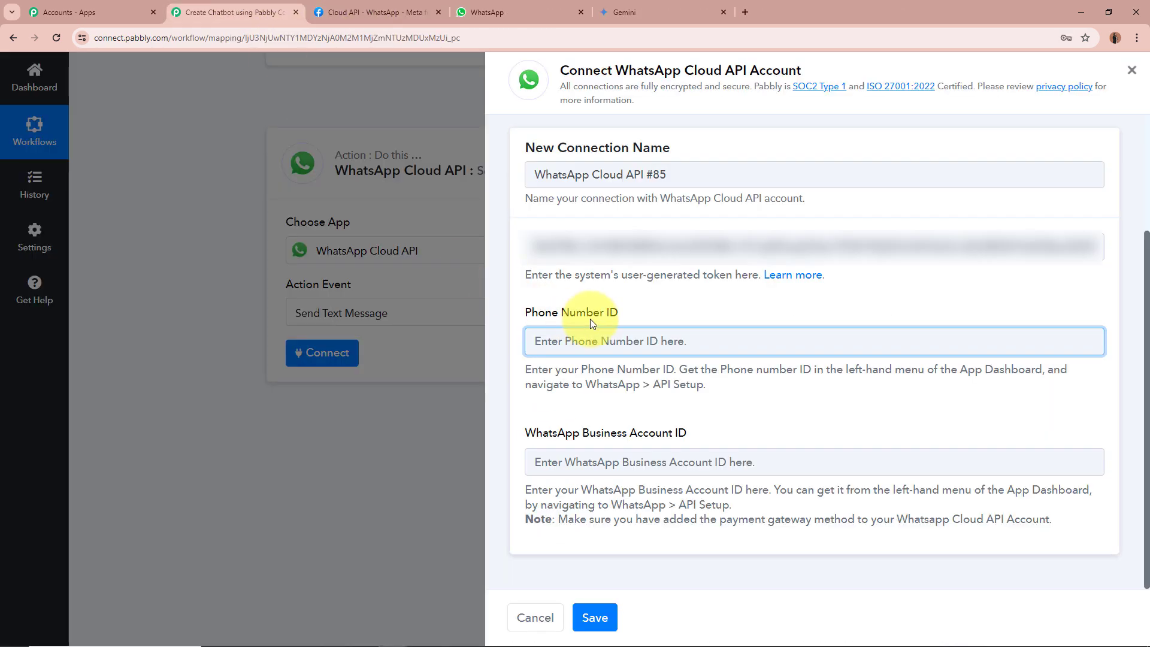
{"action": "key", "text": "ctrl+v"}
Copy the WhatsApp Business Account ID from Meta's API Setup page into its connection field and save the connection.
{"action": "left_click", "coordinate": [584, 464]}
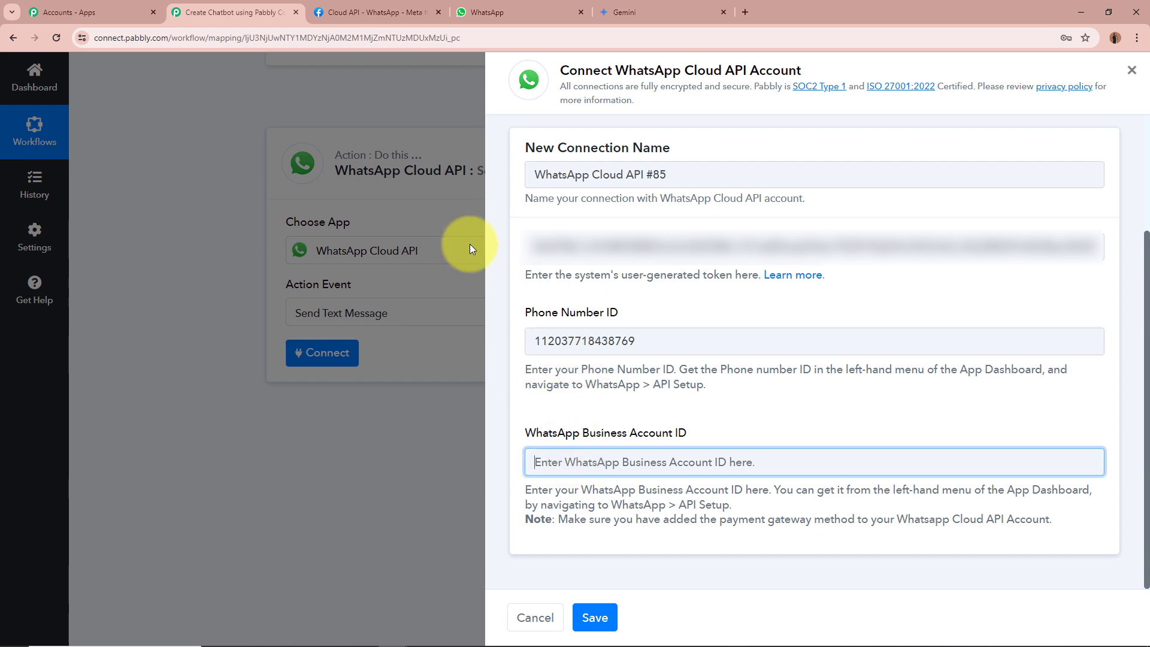
{"action": "left_click", "coordinate": [380, 11]}
{"action": "left_click", "coordinate": [809, 516]}
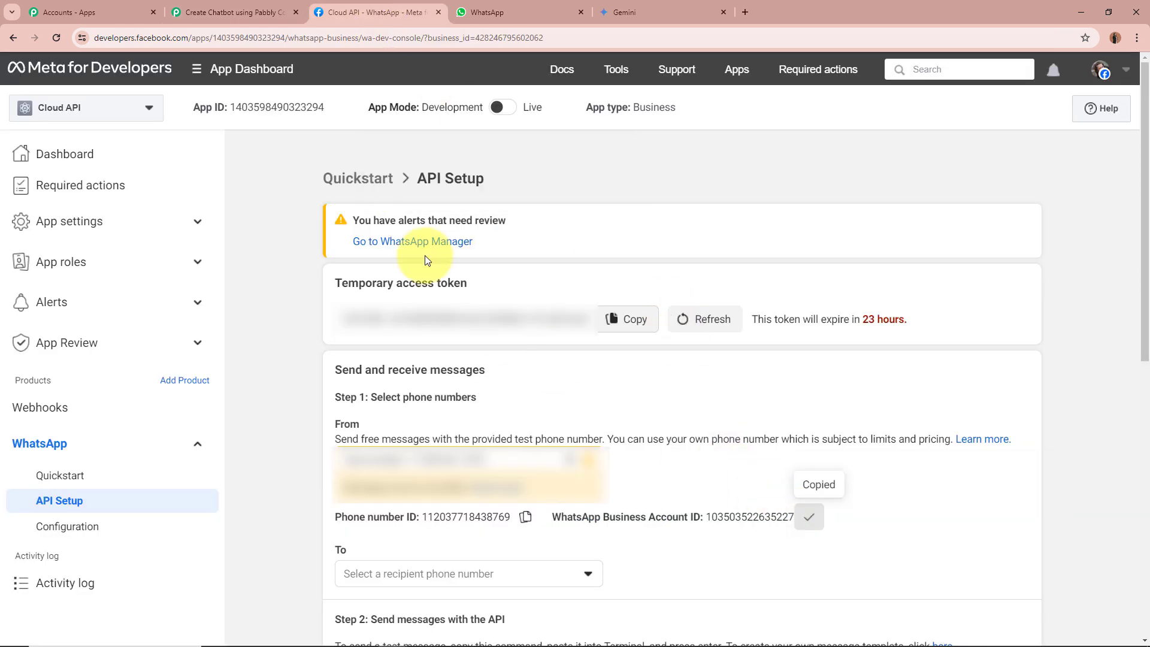
{"action": "left_click", "coordinate": [246, 7]}
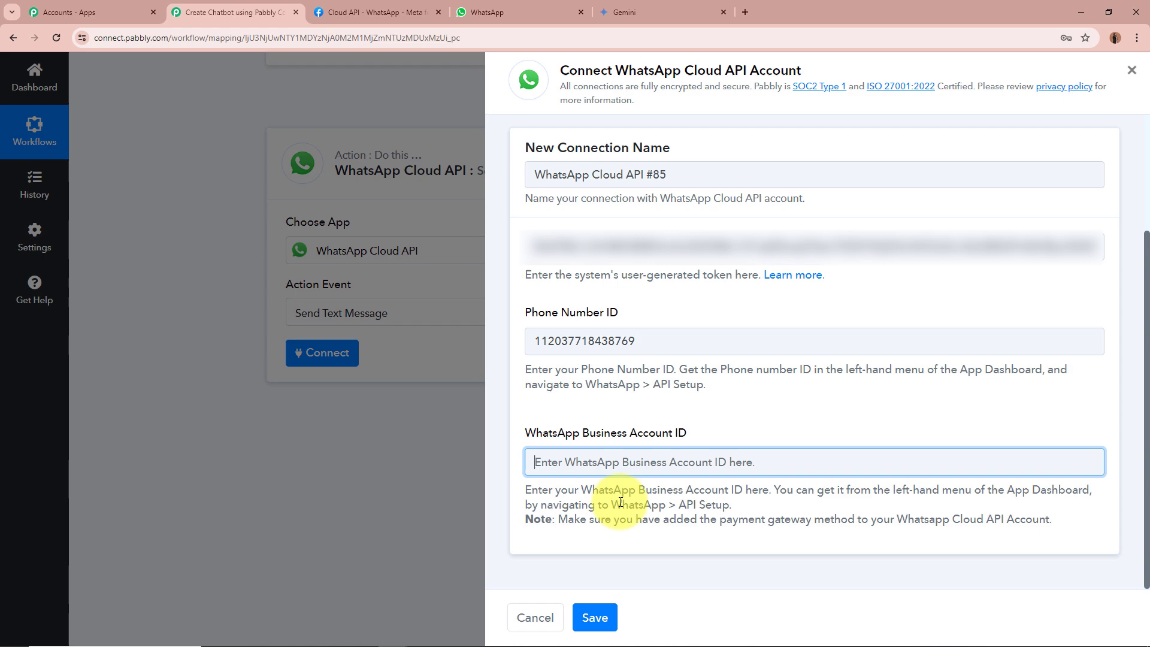
{"action": "key", "text": "ctrl+v"}
{"action": "left_click", "coordinate": [594, 617]}
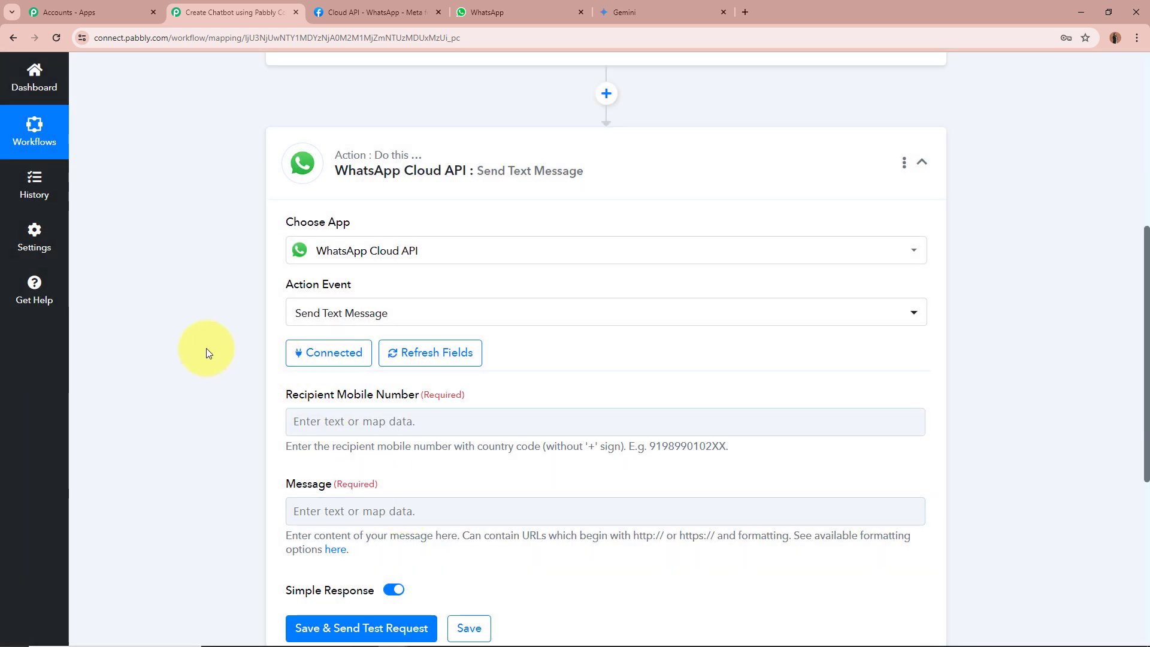
Map the Recipient Mobile Number to the Contacts 0 Wa Id value from the WhatsApp Cloud API trigger.
{"action": "scroll", "coordinate": [206, 352], "scroll_direction": "down", "scroll_amount": 2}
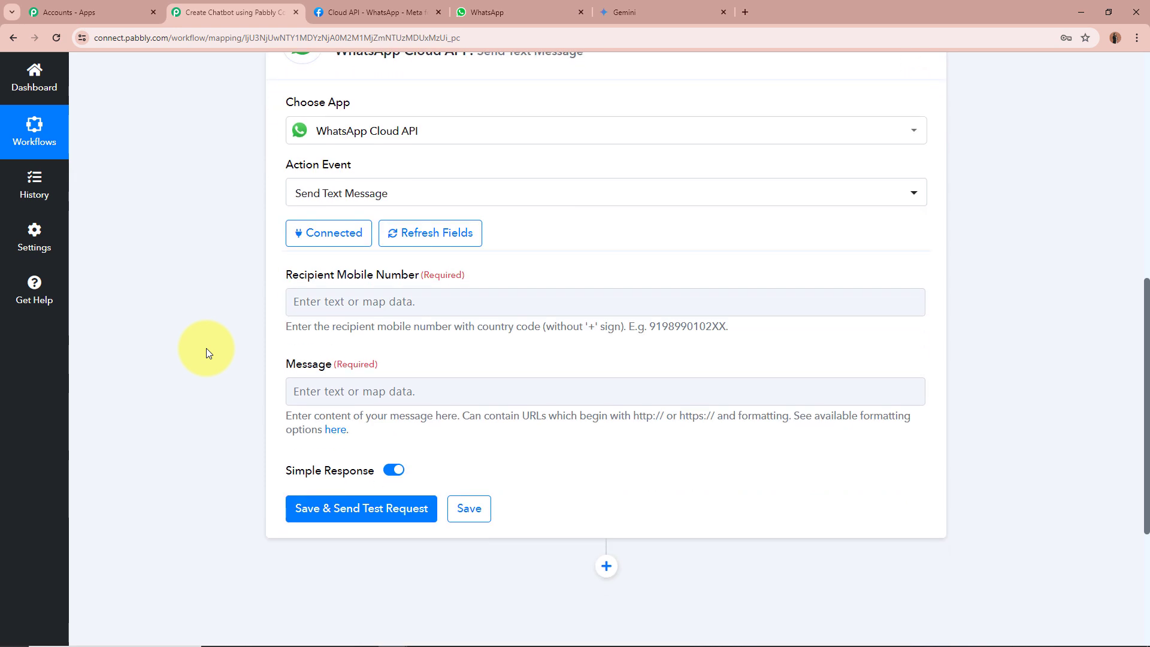
{"action": "scroll", "coordinate": [209, 354], "scroll_direction": "down", "scroll_amount": 1}
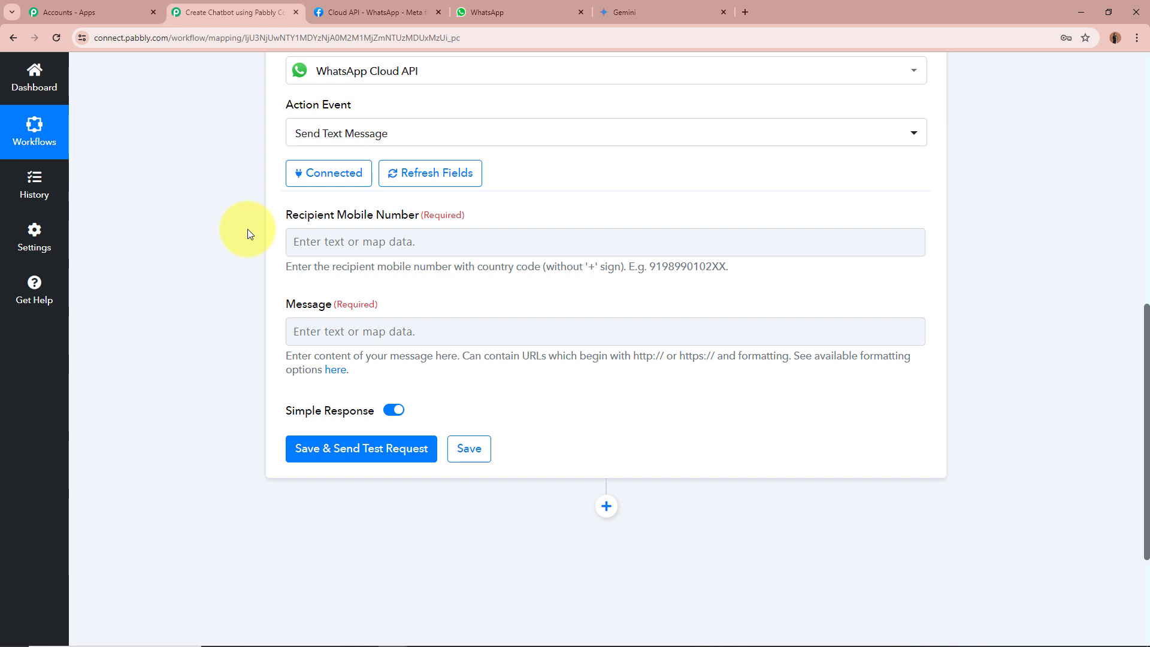
{"action": "left_click", "coordinate": [336, 240]}
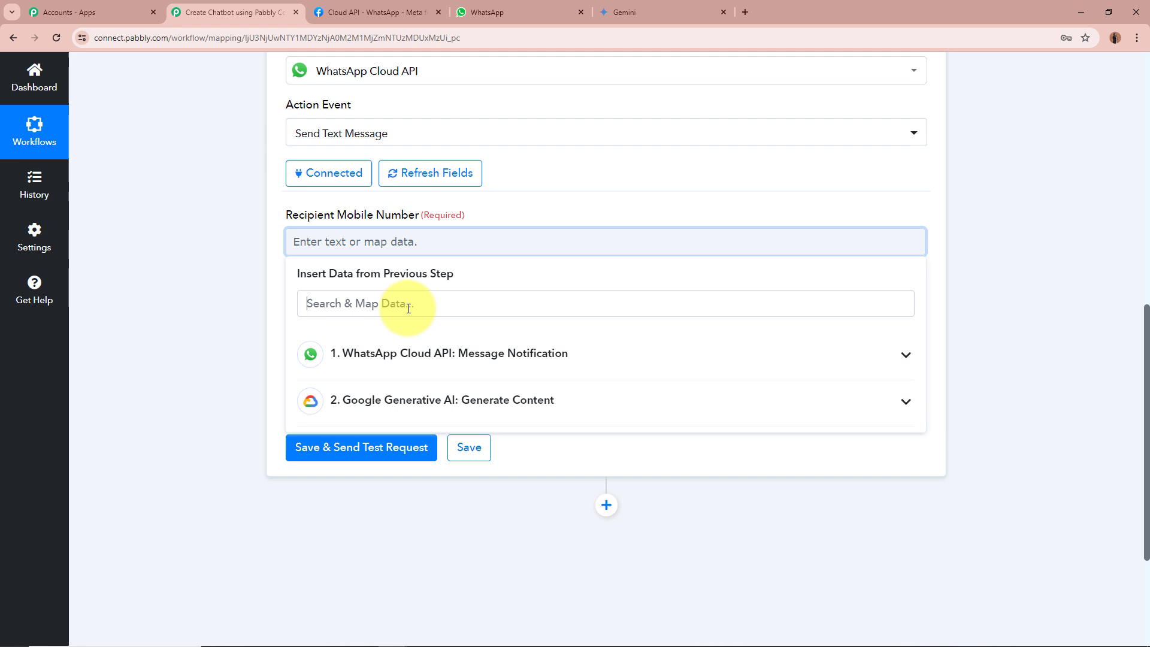
{"action": "left_click", "coordinate": [409, 308]}
{"action": "type", "text": "c"}
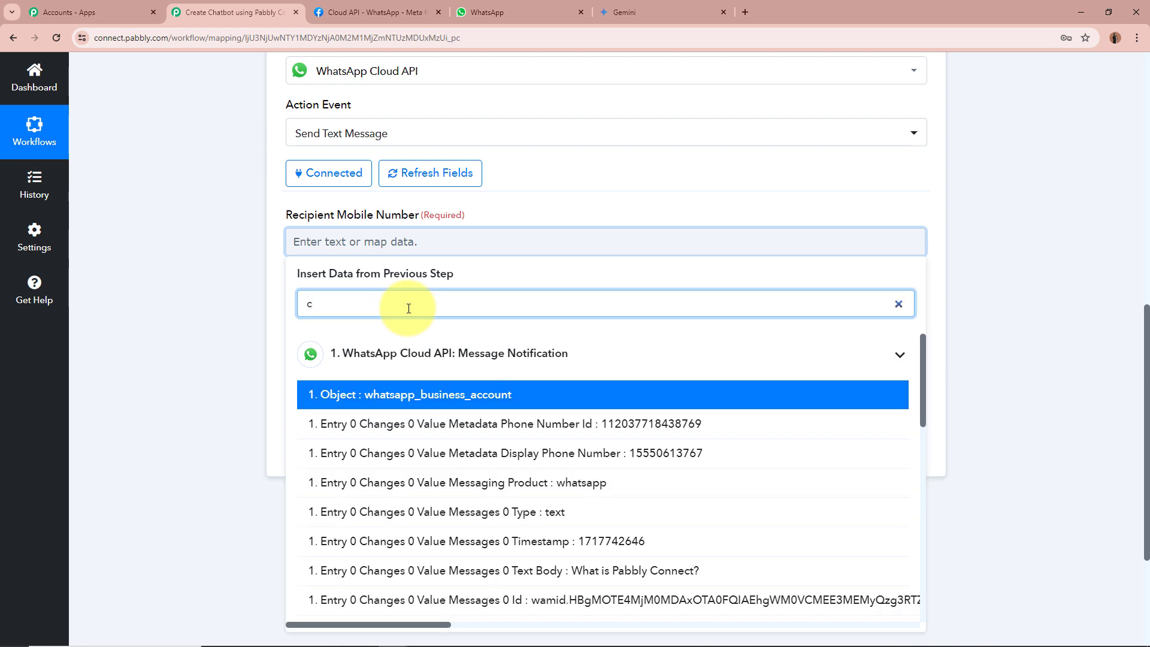
{"action": "type", "text": "ont"}
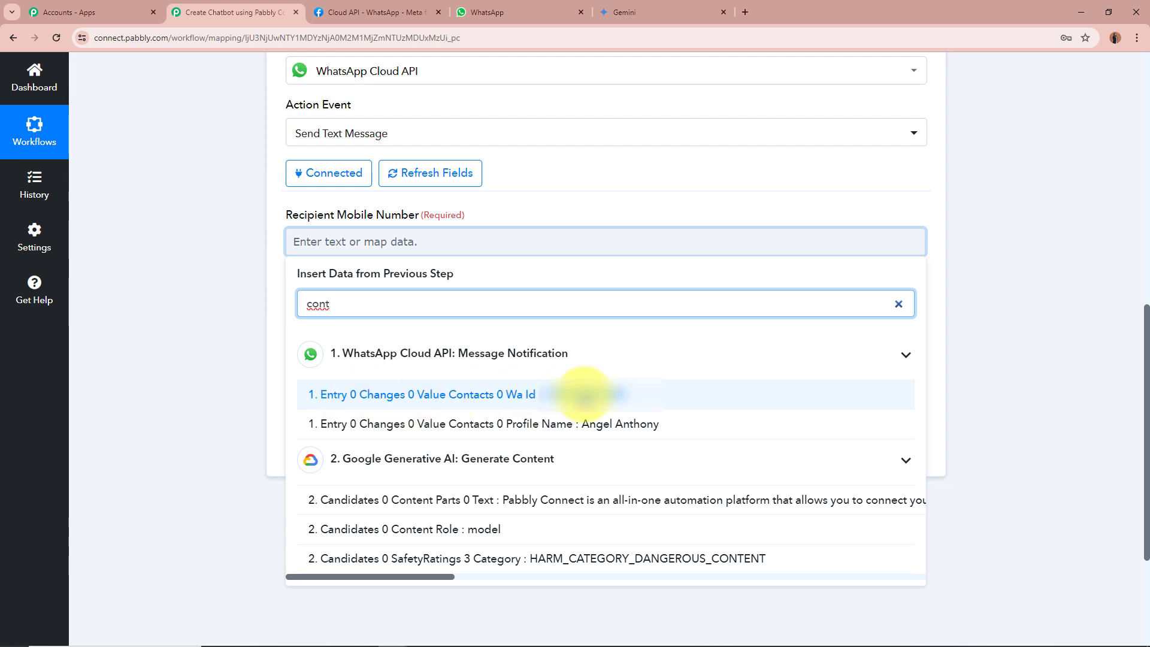
{"action": "left_click", "coordinate": [584, 394]}
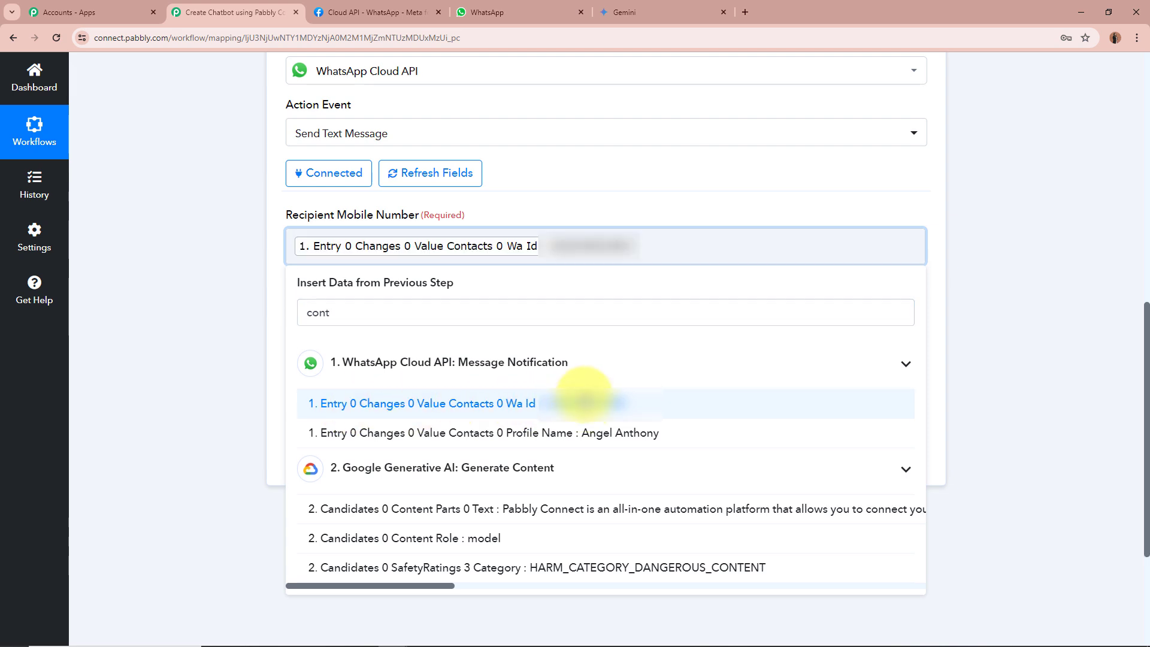
{"action": "left_click", "coordinate": [200, 188]}
Map the Message to the Candidates 0 Content Parts 0 Text value from the Google Generative AI step.
{"action": "scroll", "coordinate": [199, 188], "scroll_direction": "down", "scroll_amount": 1}
{"action": "scroll", "coordinate": [199, 189], "scroll_direction": "down", "scroll_amount": 1}
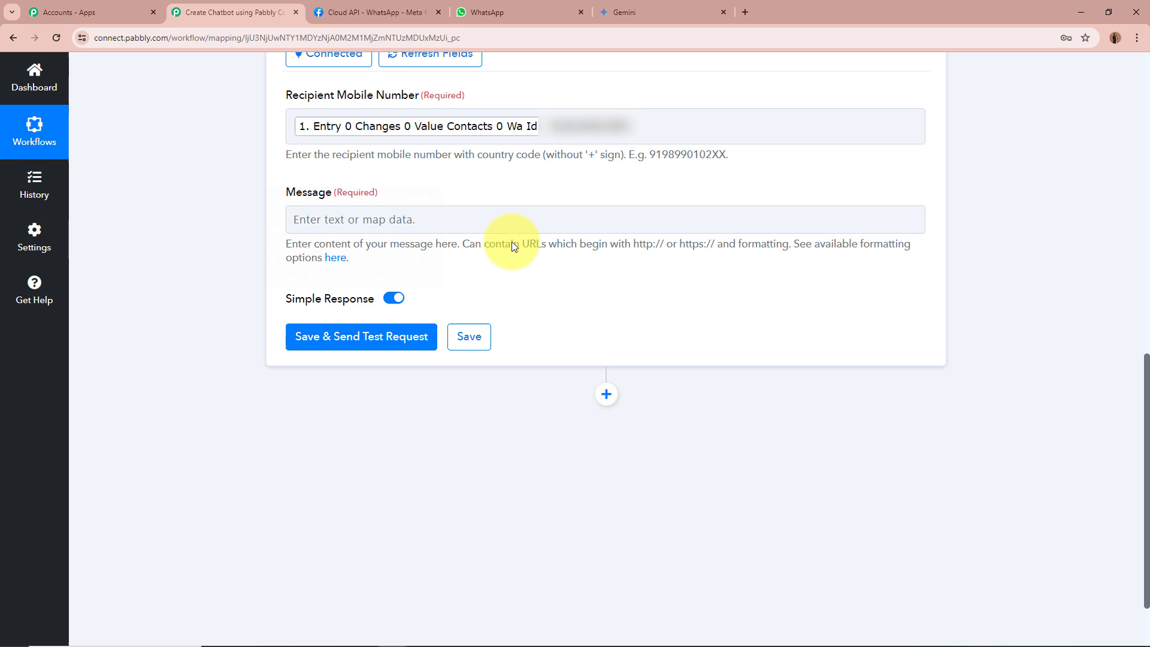
{"action": "left_click", "coordinate": [373, 221]}
{"action": "left_click", "coordinate": [489, 377]}
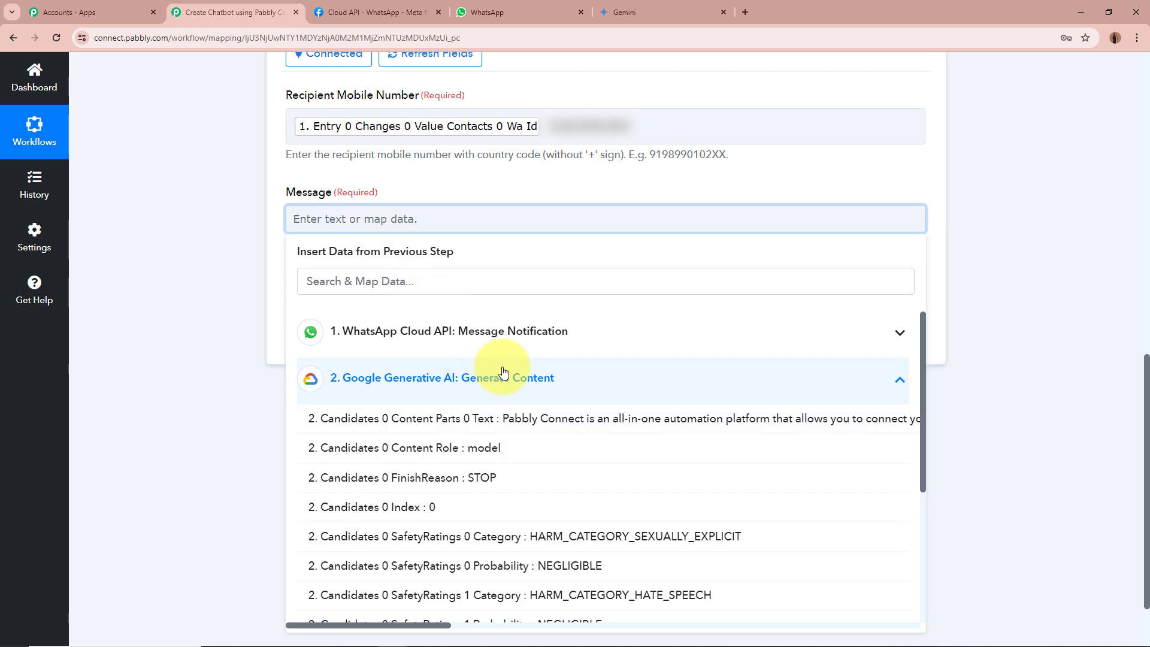
{"action": "left_click", "coordinate": [483, 413]}
{"action": "left_click", "coordinate": [207, 209]}
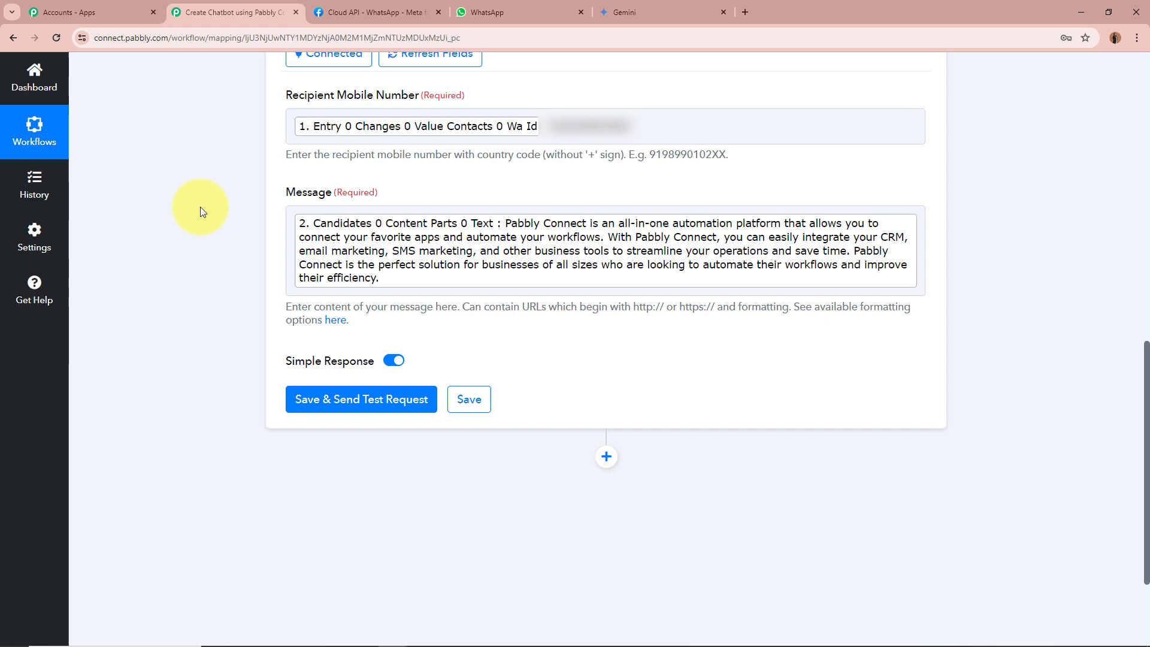
Save the WhatsApp reply step with a test request, and switch to WhatsApp to check the message received in the WhatsApp Cloud API chat.
{"action": "scroll", "coordinate": [200, 207], "scroll_direction": "down", "scroll_amount": 2}
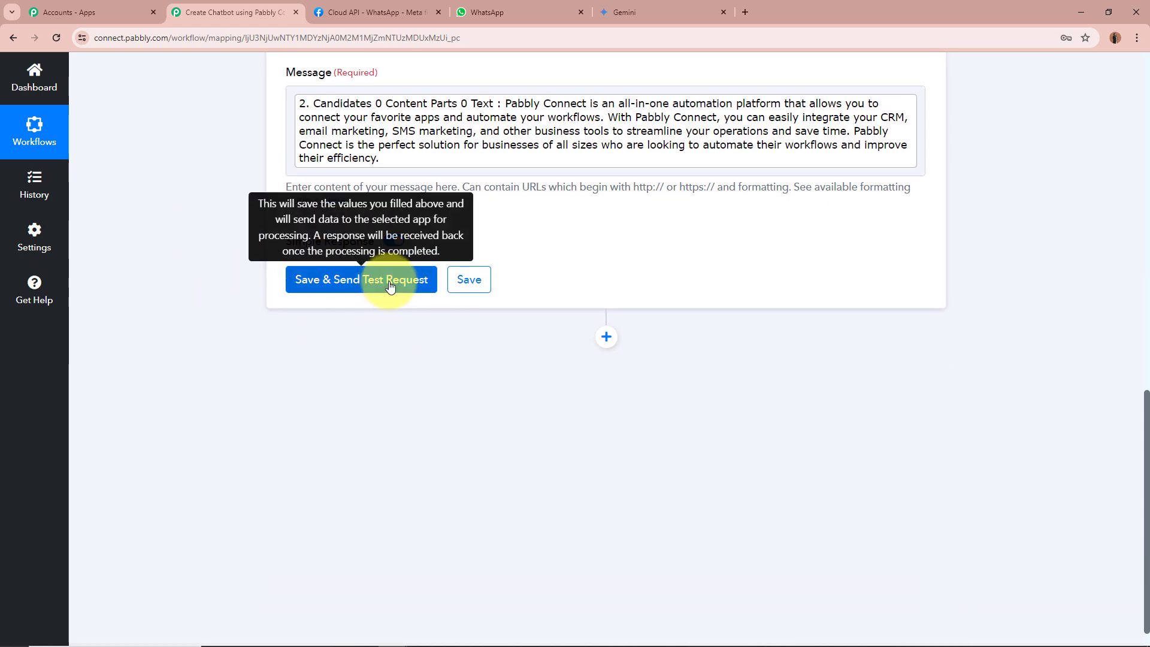
{"action": "left_click", "coordinate": [389, 284]}
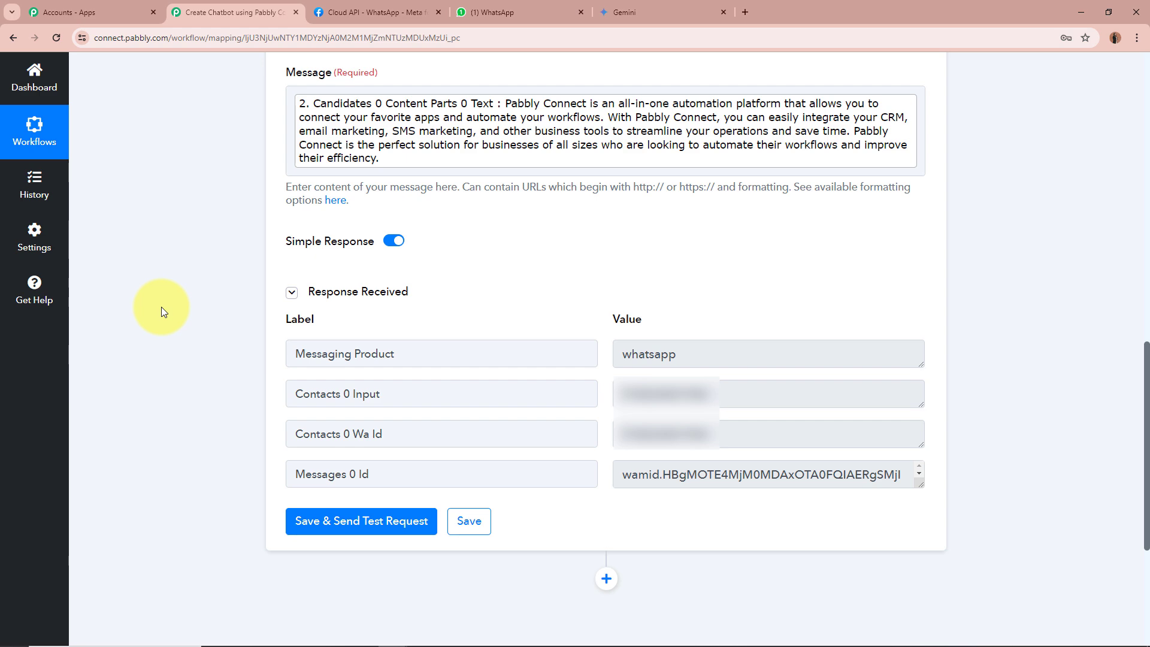
{"action": "left_click", "coordinate": [488, 12]}
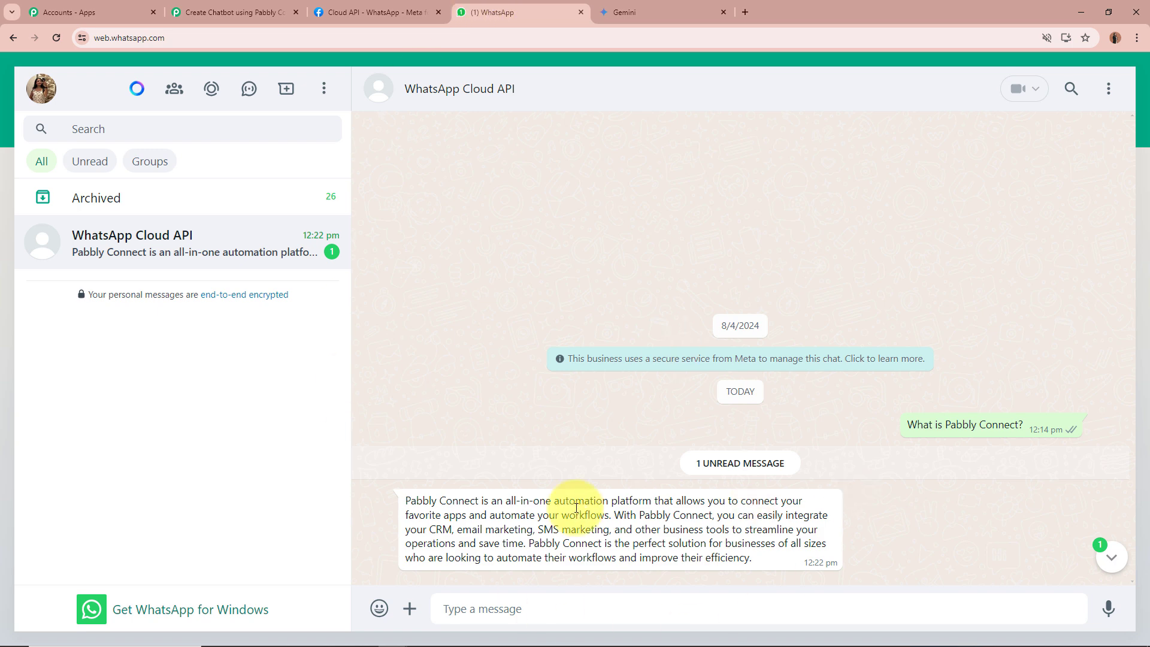
{"action": "left_click_drag", "start_coordinate": [406, 500], "coordinate": [837, 559]}
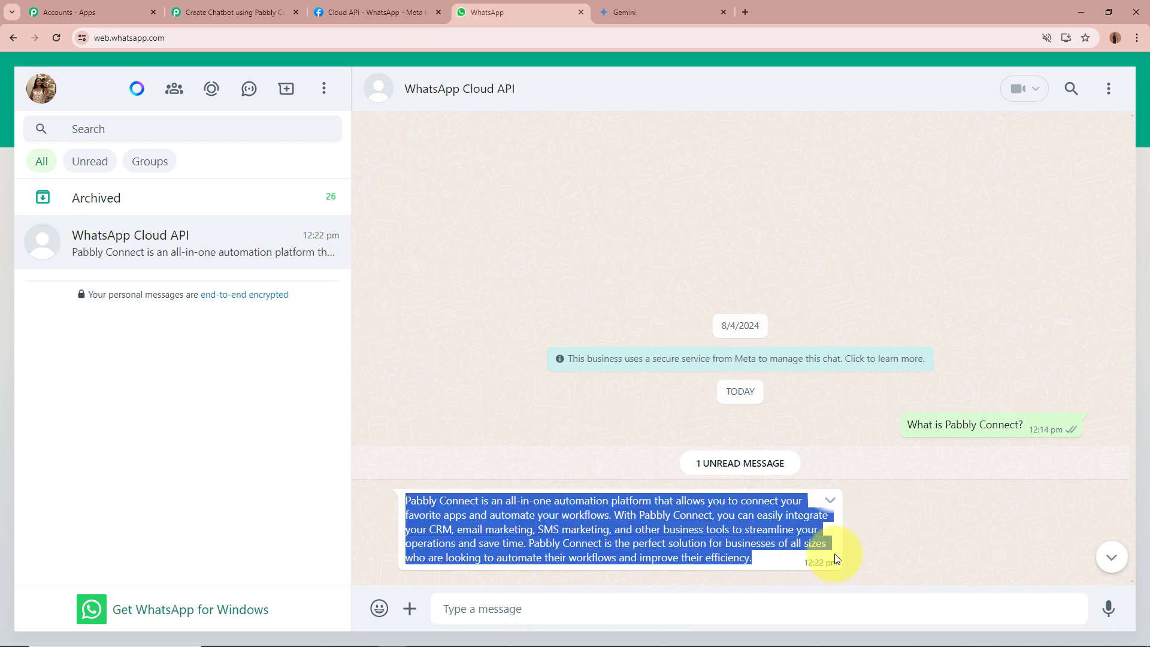
{"action": "left_click", "coordinate": [837, 558]}
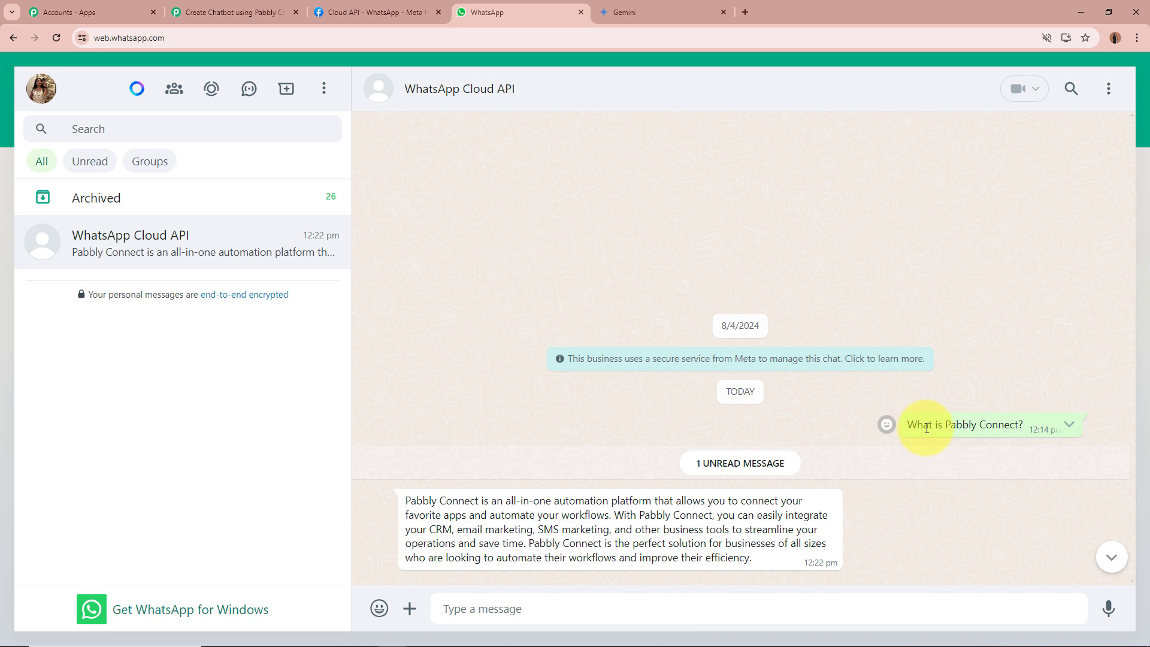
{"action": "left_click_drag", "start_coordinate": [409, 501], "coordinate": [829, 549]}
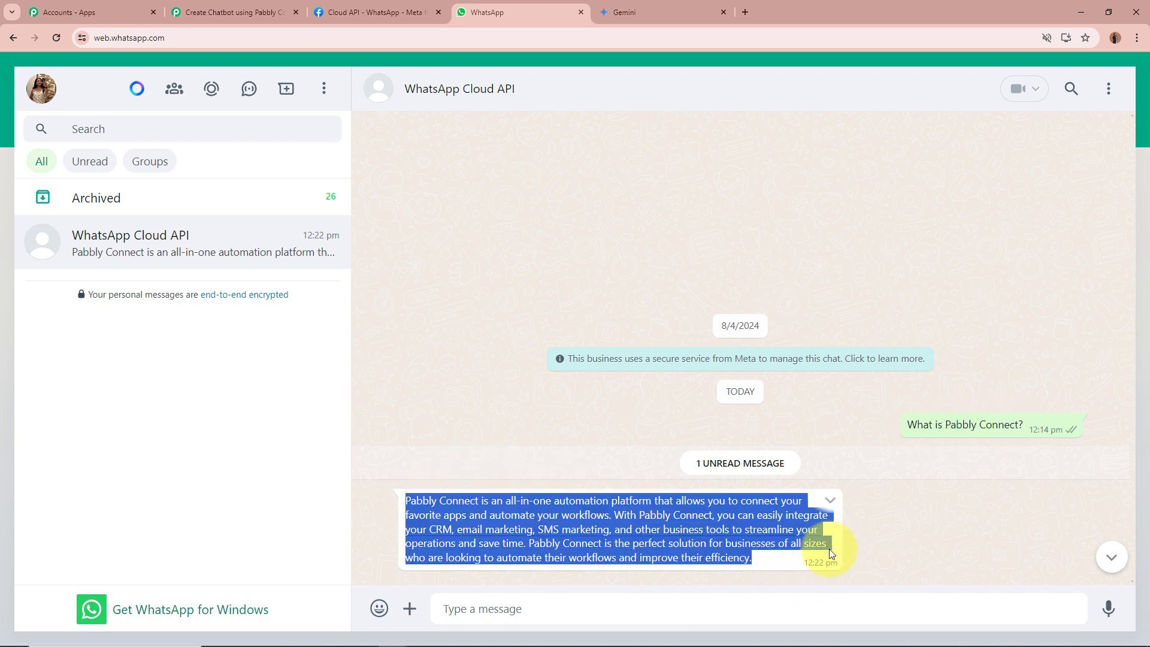
{"action": "left_click", "coordinate": [829, 549]}
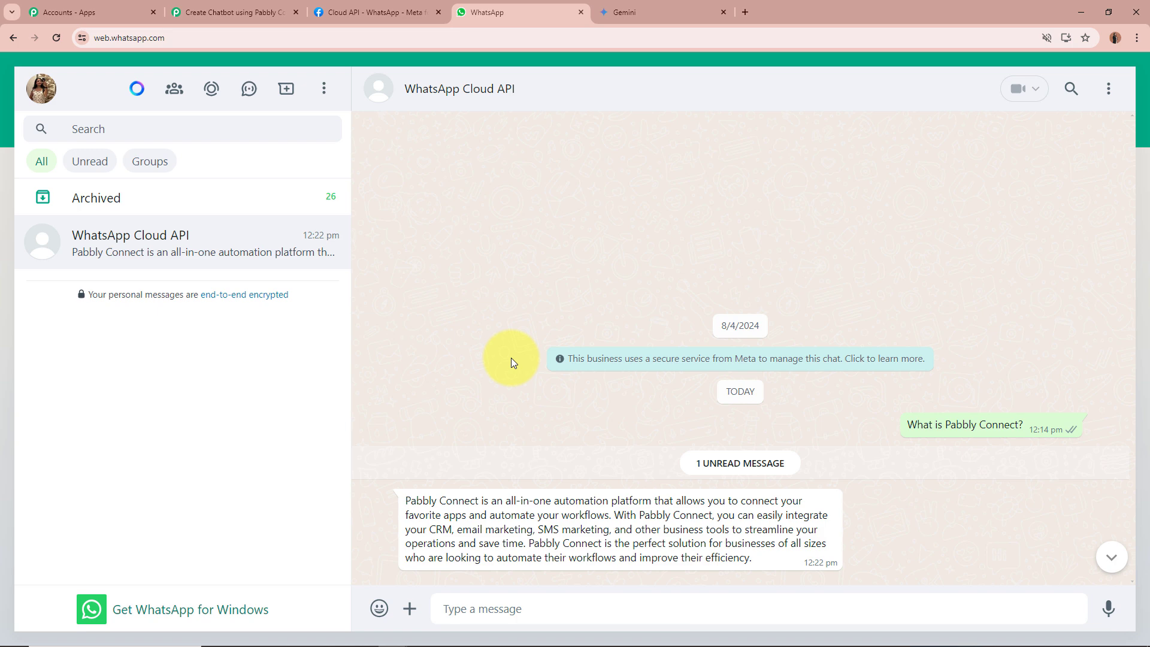
Send "What are the top 5 features of Pabbly Connect?" in the WhatsApp Cloud API chat and review the chatbot's reply.
{"action": "type", "text": "What are the top 5 features of Pabbly Connect?"}
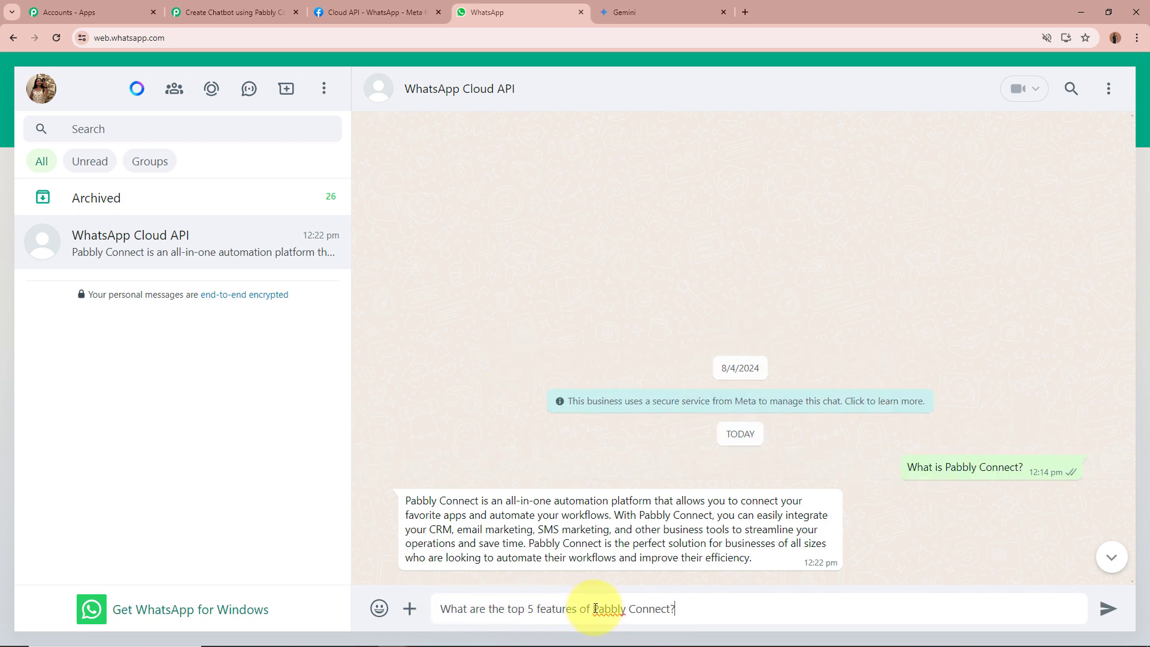
{"action": "left_click", "coordinate": [1108, 609]}
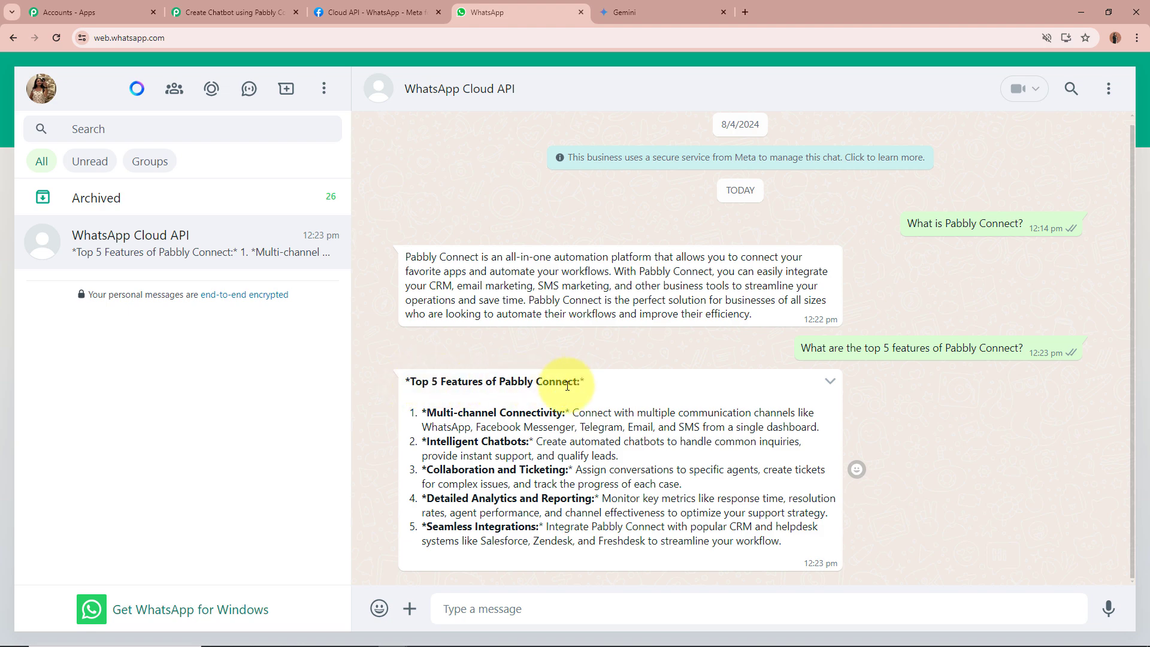
{"action": "left_click_drag", "start_coordinate": [424, 411], "coordinate": [656, 542]}
{"action": "left_click", "coordinate": [692, 517]}
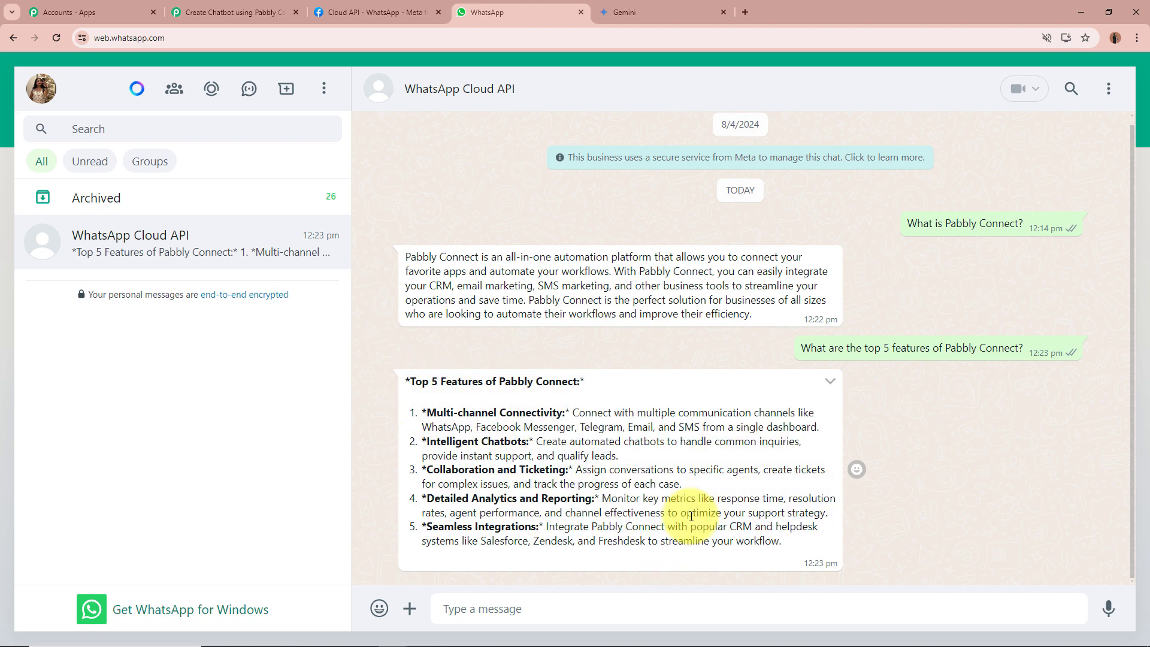